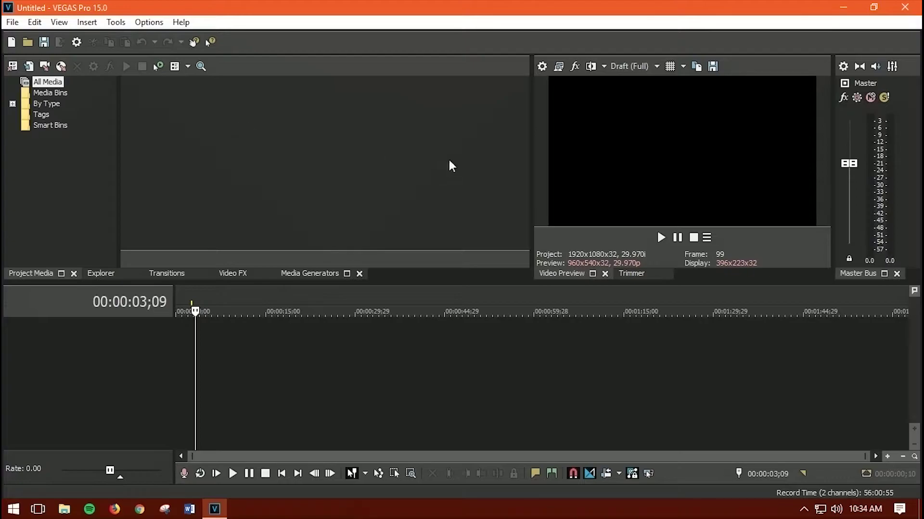
Step: Open the project's video properties and examine the frame width and the available frame rates
{"action": "left_click", "coordinate": [542, 67]}
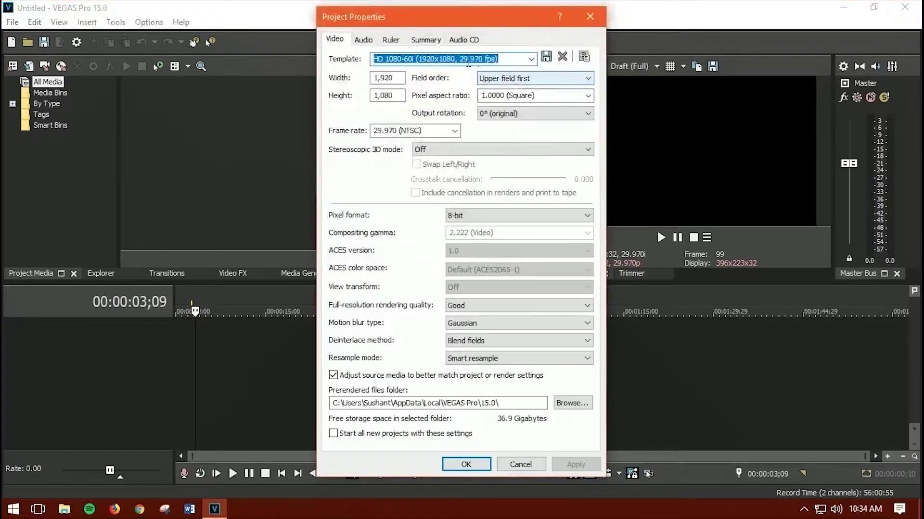
{"action": "double_click", "coordinate": [397, 77]}
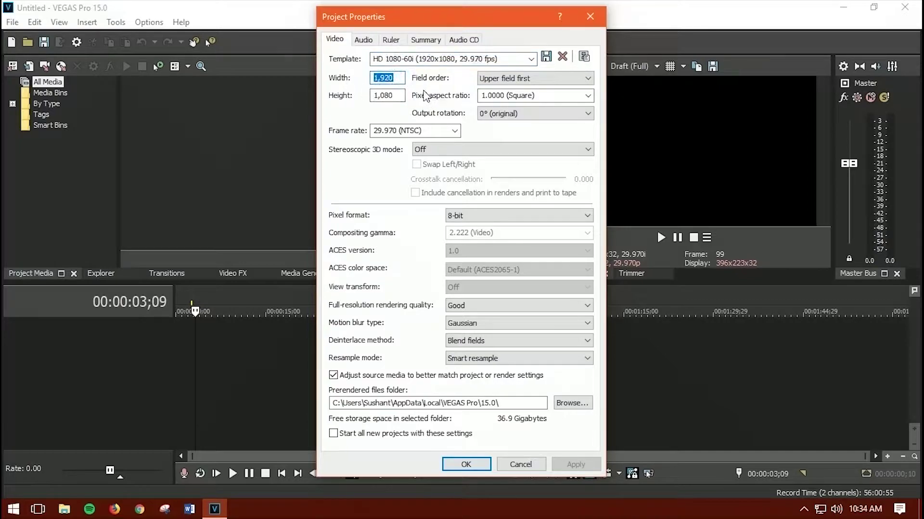
{"action": "left_click", "coordinate": [394, 79]}
{"action": "double_click", "coordinate": [394, 78]}
{"action": "left_click", "coordinate": [454, 131]}
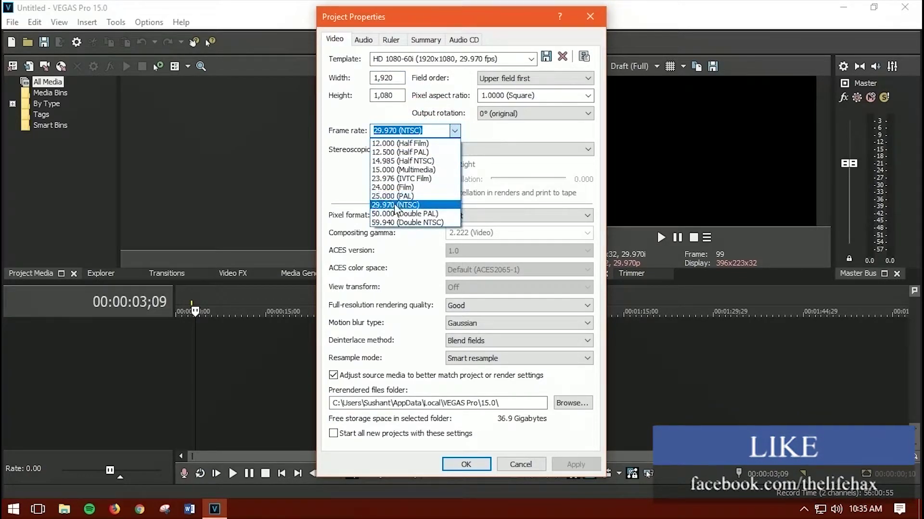
{"action": "left_click", "coordinate": [353, 181]}
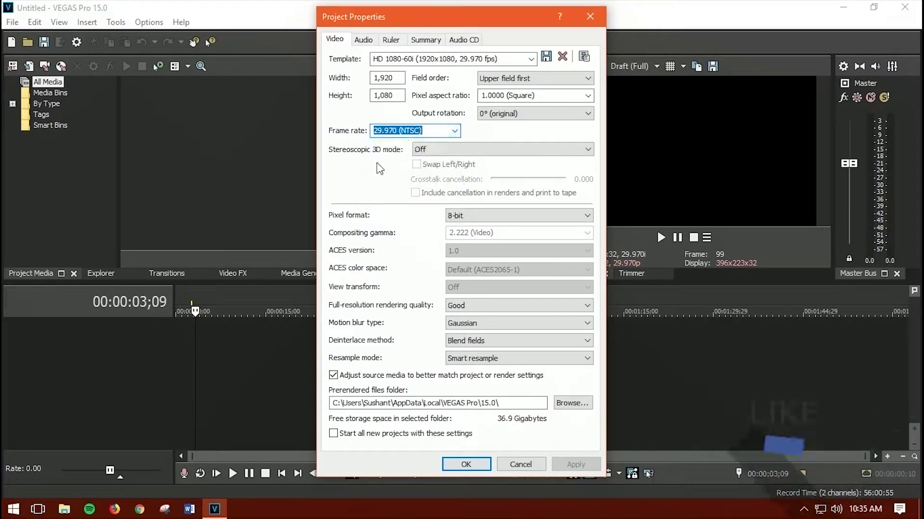
{"action": "left_click", "coordinate": [454, 131]}
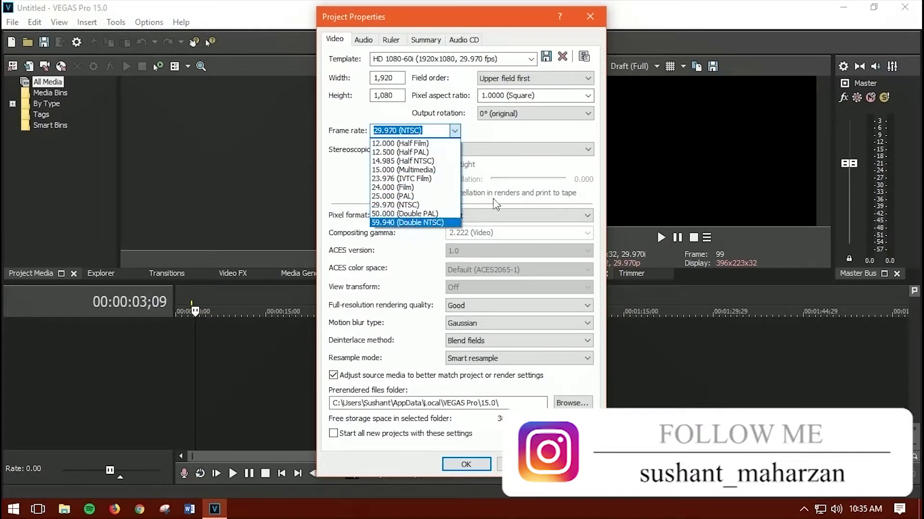
{"action": "left_click", "coordinate": [534, 166]}
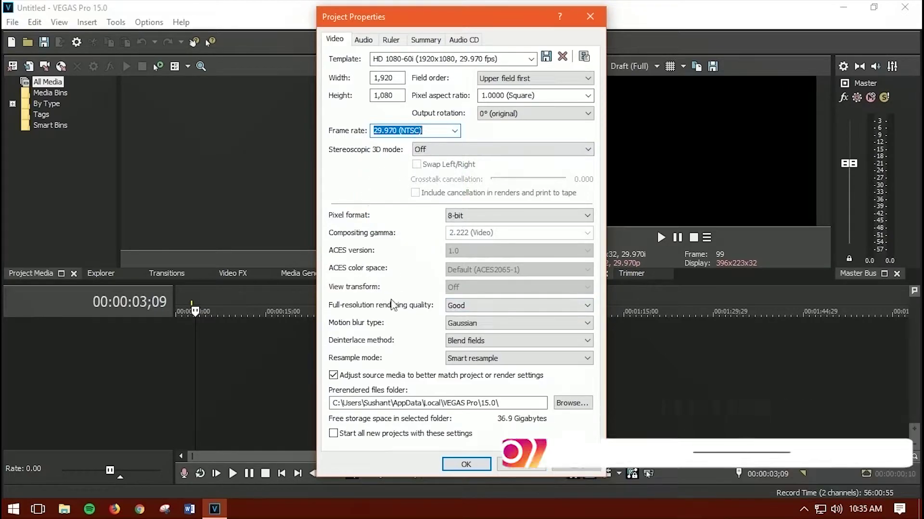
Step: Set the full-resolution rendering quality to Best and the resample mode to Disable resample
{"action": "left_click", "coordinate": [503, 305]}
{"action": "left_click", "coordinate": [470, 343]}
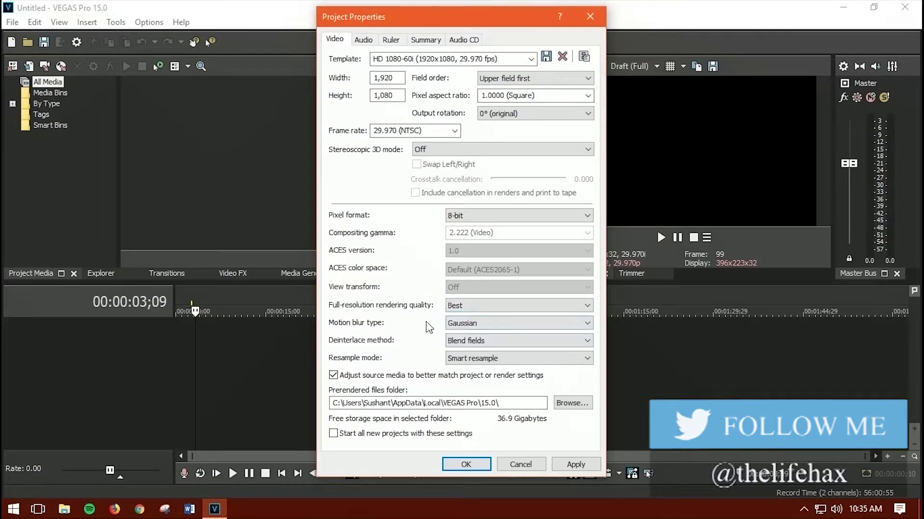
{"action": "left_click", "coordinate": [496, 358]}
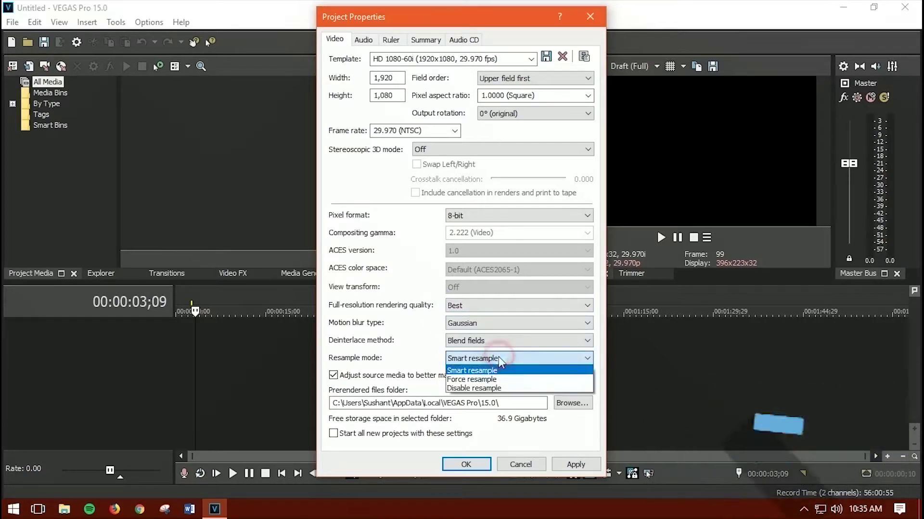
{"action": "left_click", "coordinate": [494, 388]}
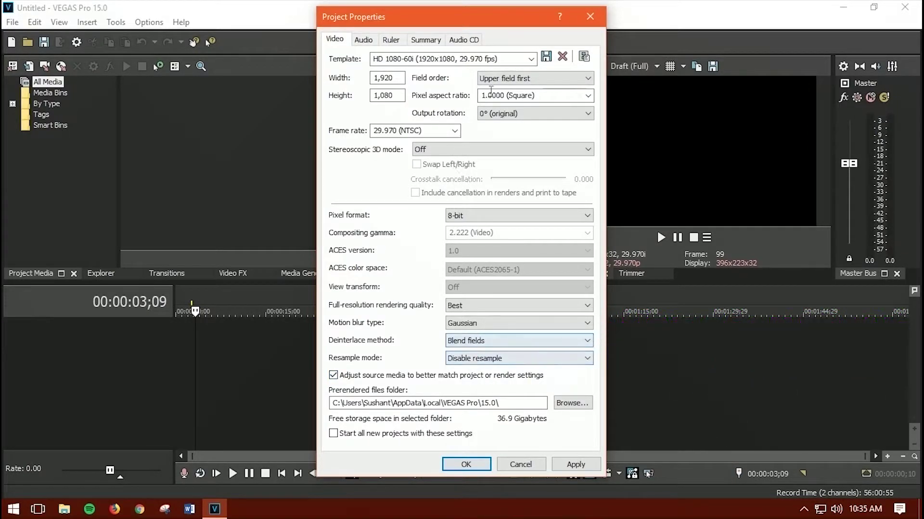
Step: Save the current video settings as a project template named "youtube" and select that template
{"action": "left_click", "coordinate": [507, 57]}
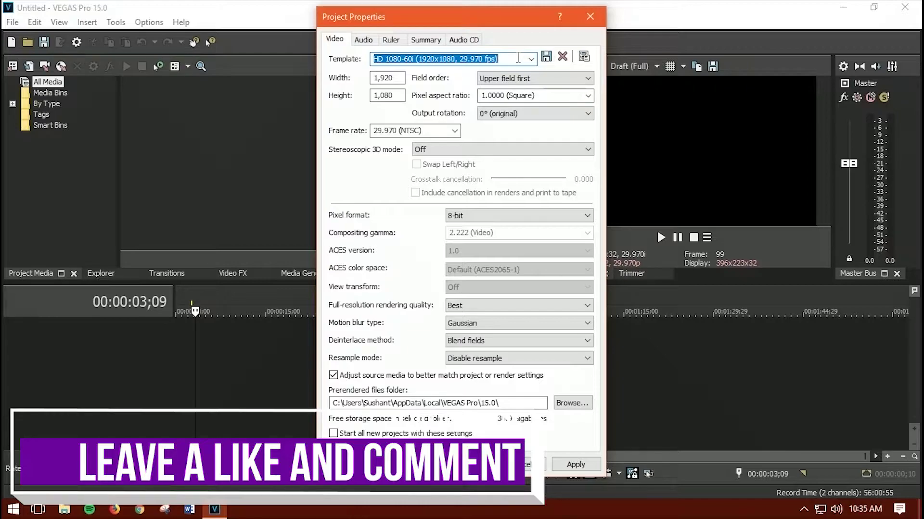
{"action": "type", "text": "youtube"}
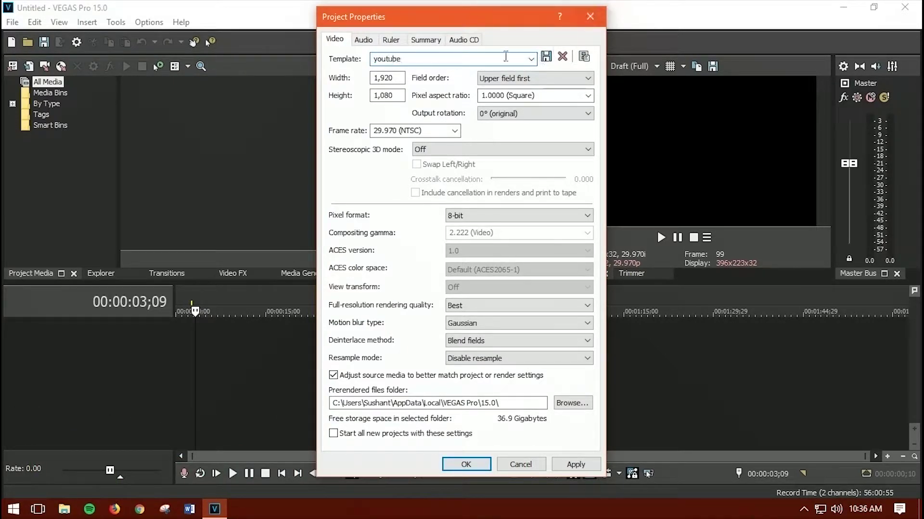
{"action": "left_click", "coordinate": [547, 58]}
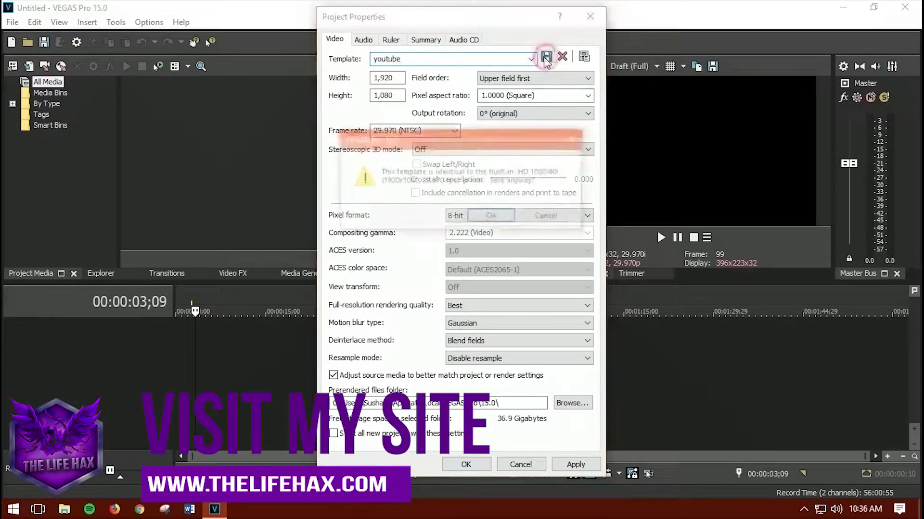
{"action": "left_click", "coordinate": [492, 217]}
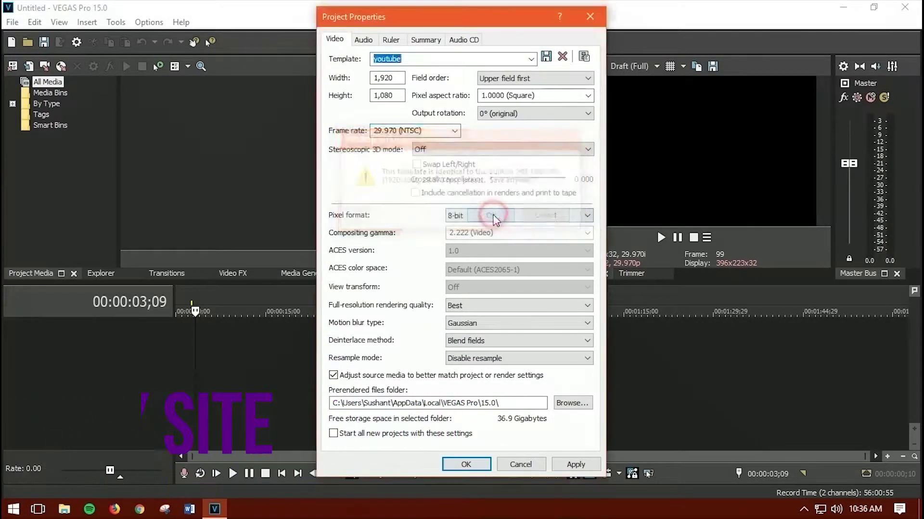
{"action": "left_click", "coordinate": [531, 59]}
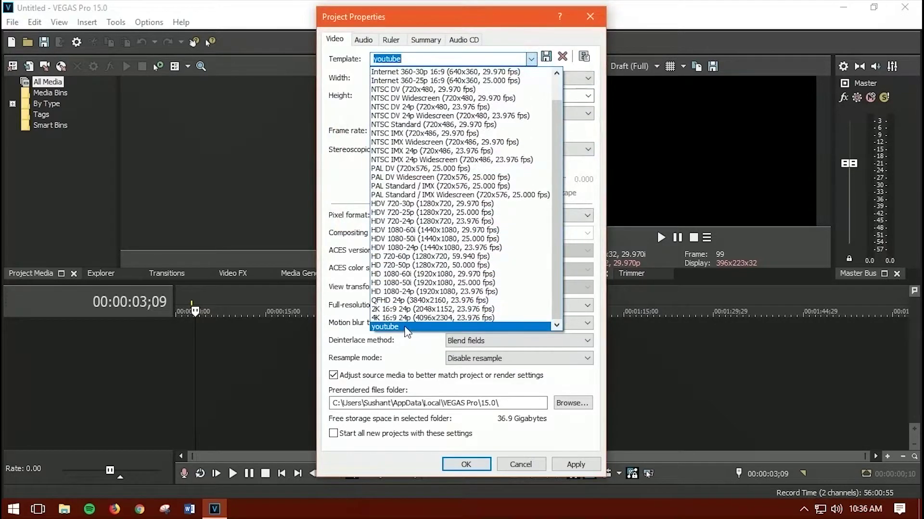
{"action": "left_click", "coordinate": [407, 325]}
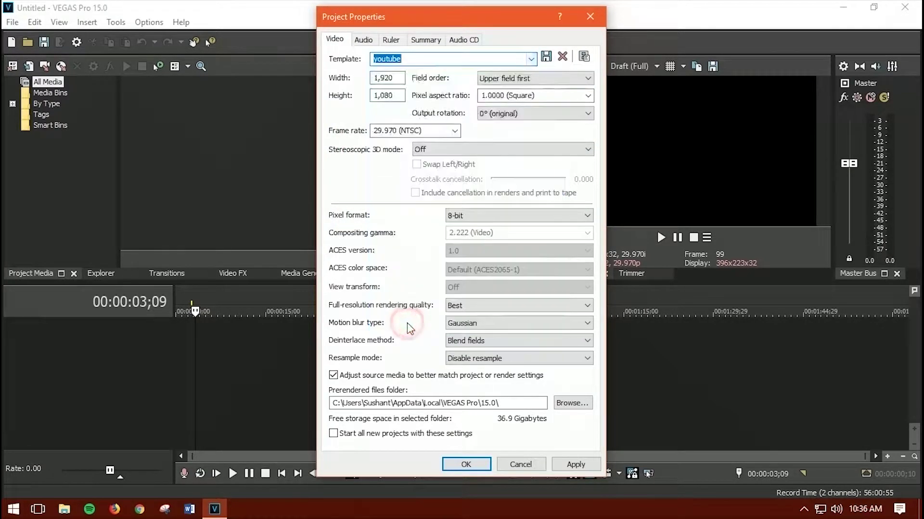
Step: Switch the project template to Internet 480-30p 4:3 (640x480, 29.970 fps)
{"action": "left_click", "coordinate": [531, 59]}
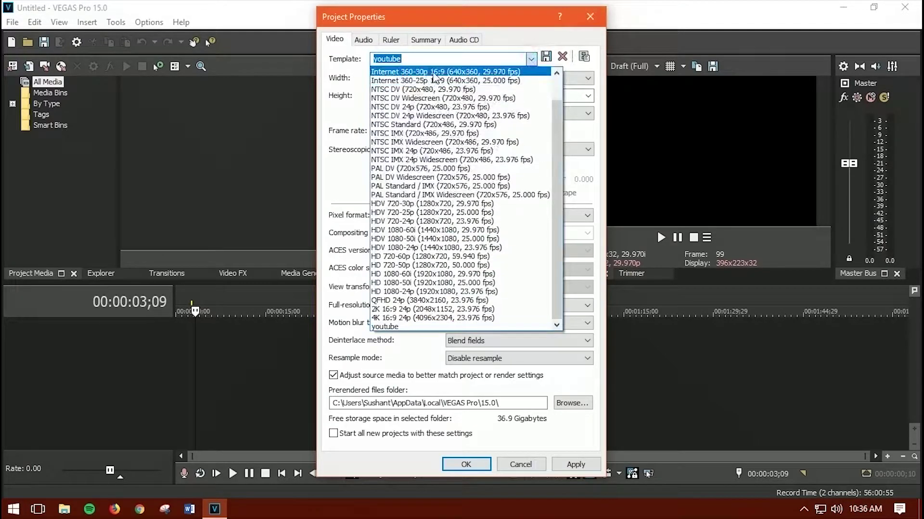
{"action": "scroll", "coordinate": [437, 84], "scroll_direction": "up", "scroll_amount": 1}
{"action": "scroll", "coordinate": [438, 84], "scroll_direction": "up", "scroll_amount": 1}
{"action": "left_click", "coordinate": [432, 83]}
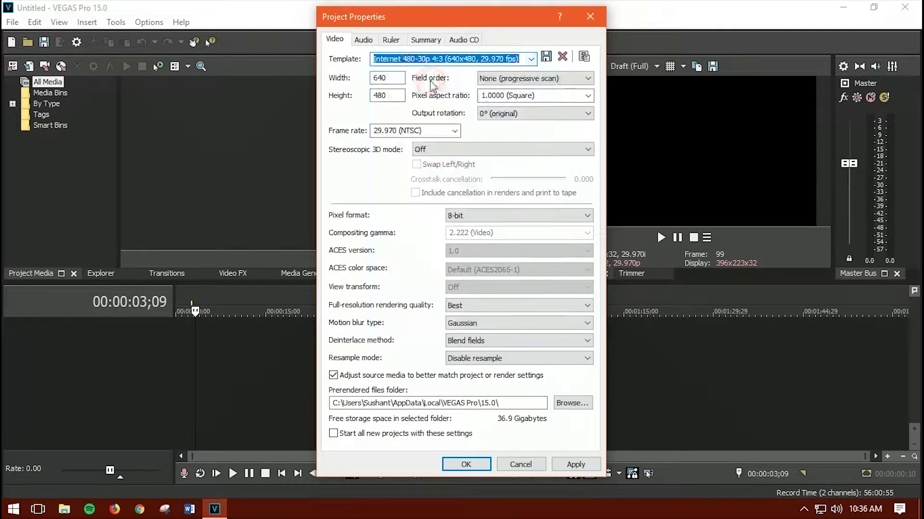
Step: Choose the saved youtube template for the project, apply it and close the project properties
{"action": "left_click", "coordinate": [531, 58]}
{"action": "scroll", "coordinate": [433, 241], "scroll_direction": "down", "scroll_amount": 1}
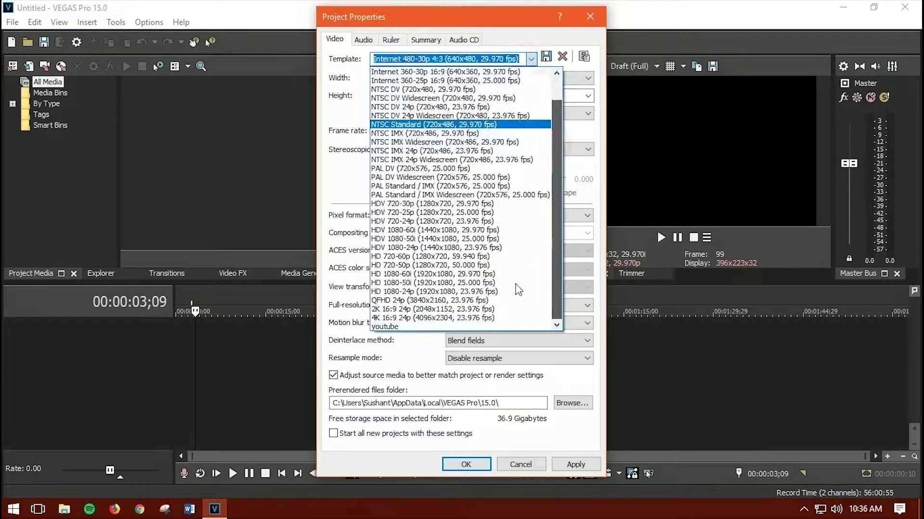
{"action": "left_click", "coordinate": [403, 326]}
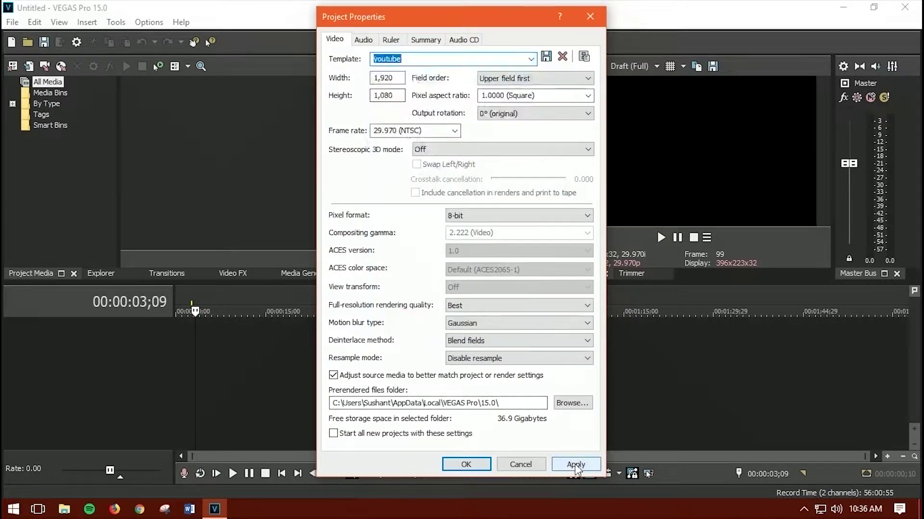
{"action": "left_click", "coordinate": [558, 465]}
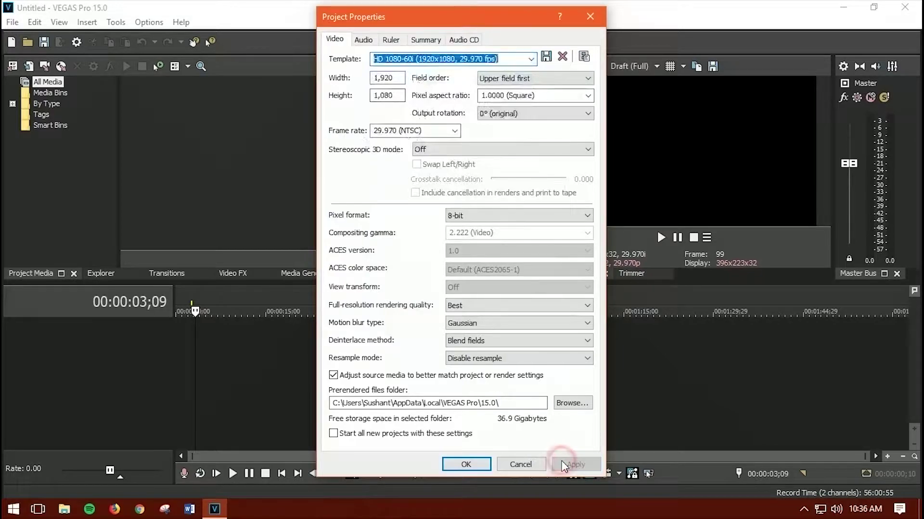
{"action": "left_click", "coordinate": [462, 465]}
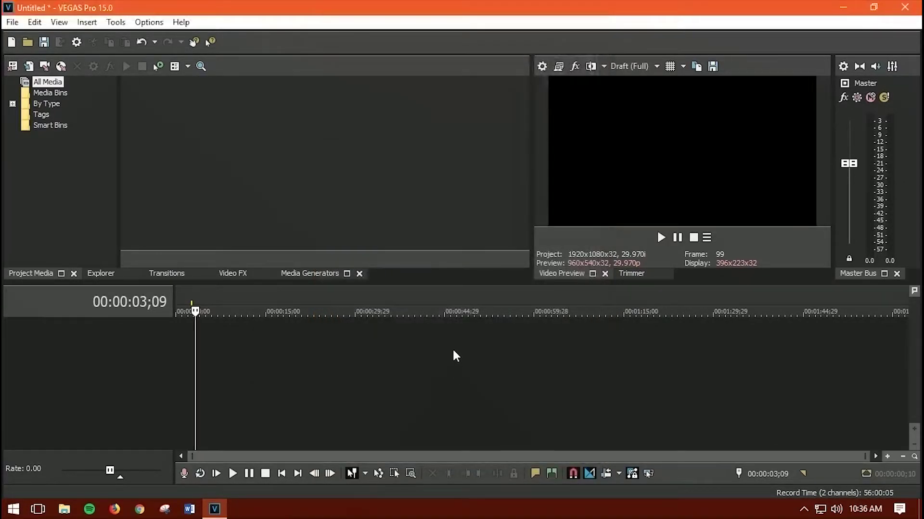
Step: Move the timeline playhead back to 00:00:00;10
{"action": "left_click_drag", "start_coordinate": [195, 311], "coordinate": [178, 310]}
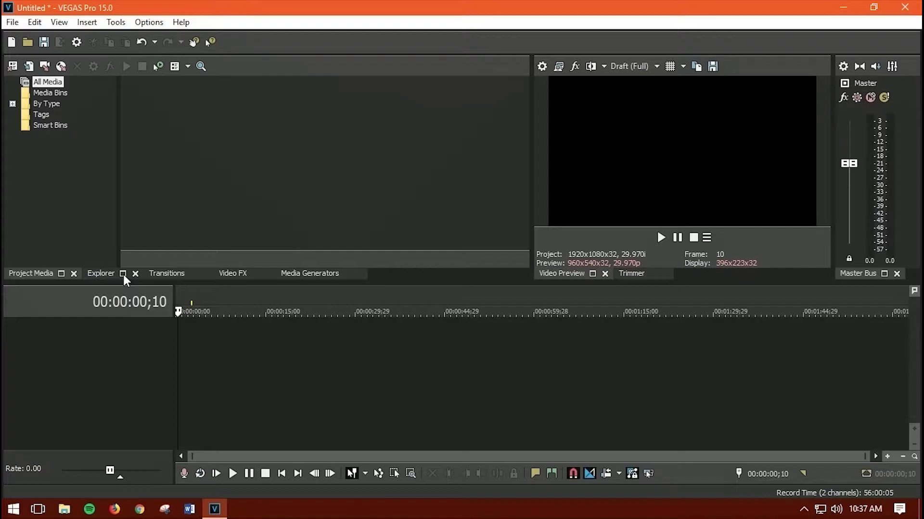
Step: Switch to File Explorer and open the ytlifehax folder inside sonyvegas on the Projects (F:) drive
{"action": "left_click", "coordinate": [64, 509]}
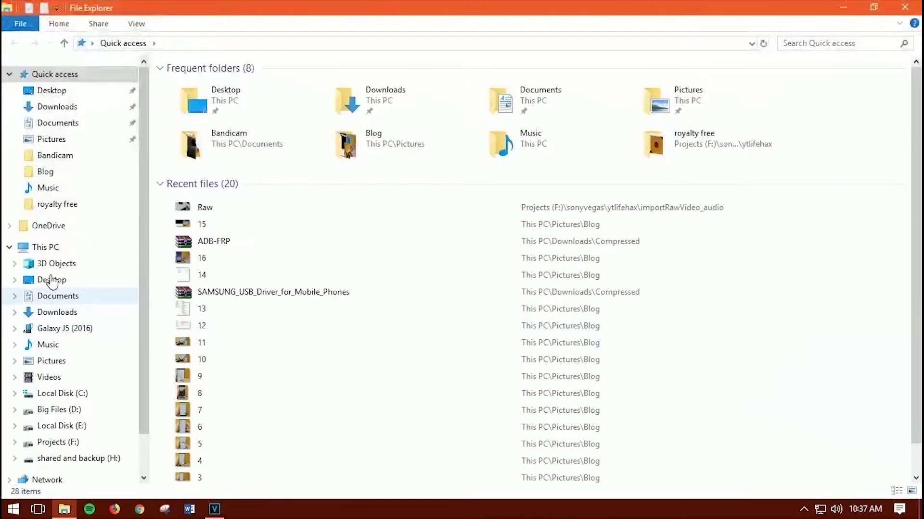
{"action": "left_click", "coordinate": [45, 247]}
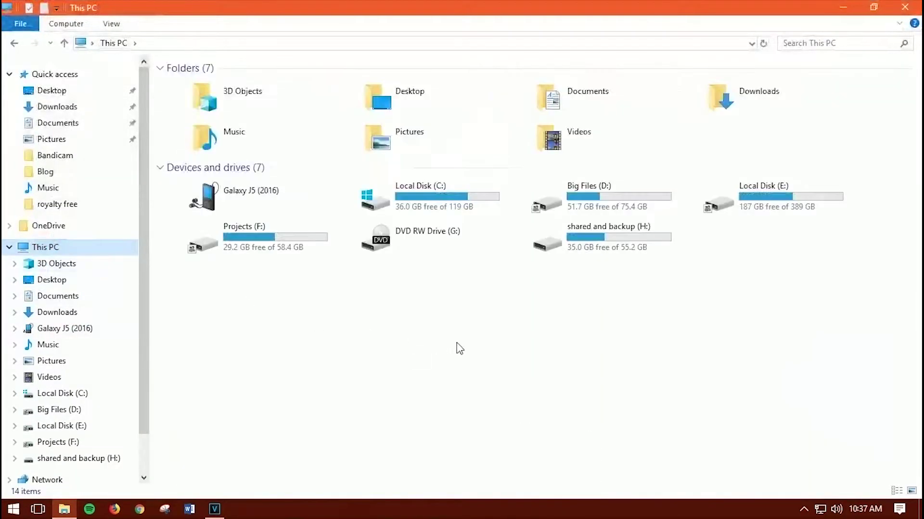
{"action": "double_click", "coordinate": [264, 241]}
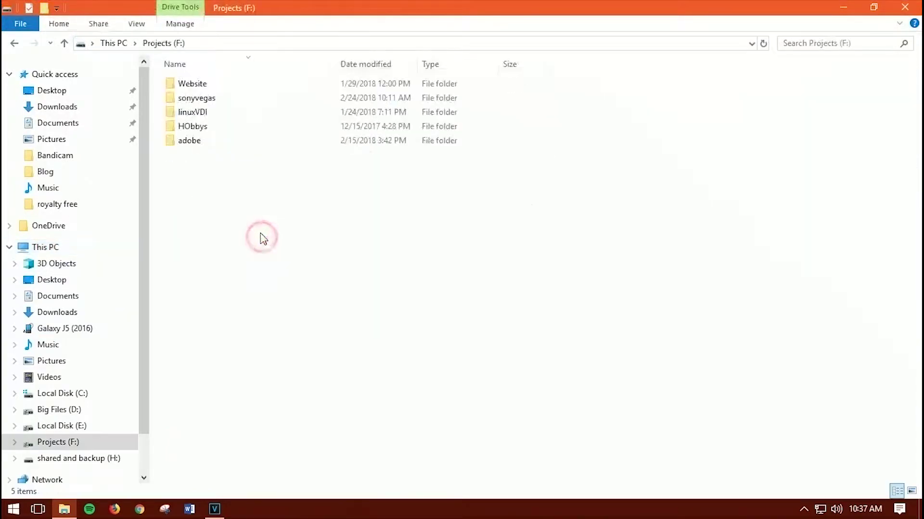
{"action": "left_click_drag", "start_coordinate": [385, 227], "coordinate": [210, 126]}
{"action": "left_click", "coordinate": [198, 98]}
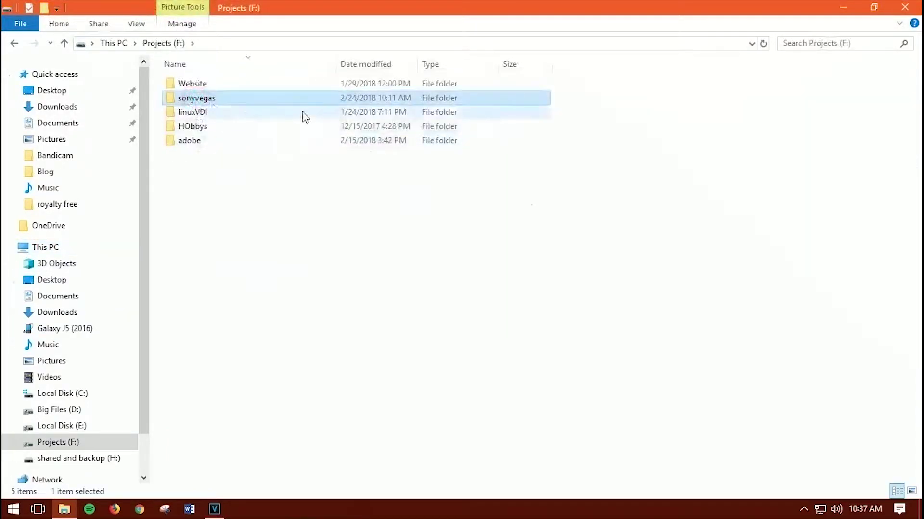
{"action": "mouse_move", "coordinate": [215, 105]}
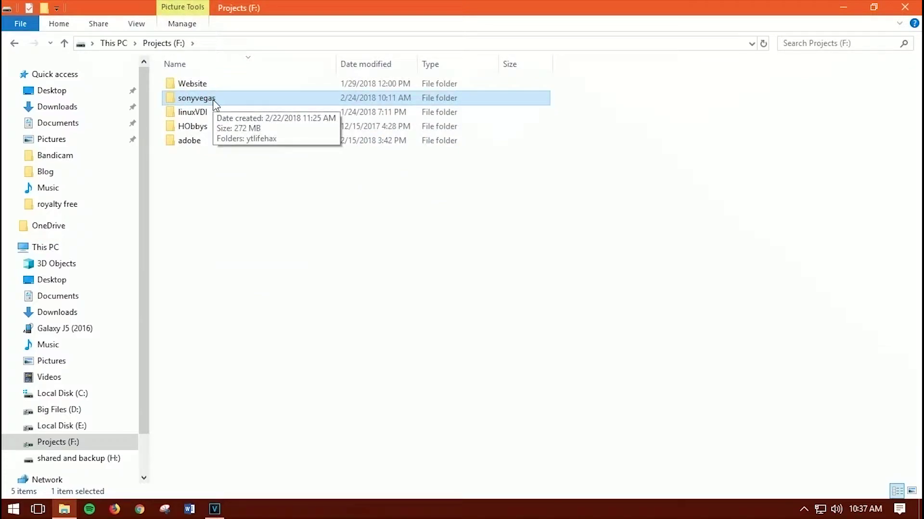
{"action": "double_click", "coordinate": [212, 98]}
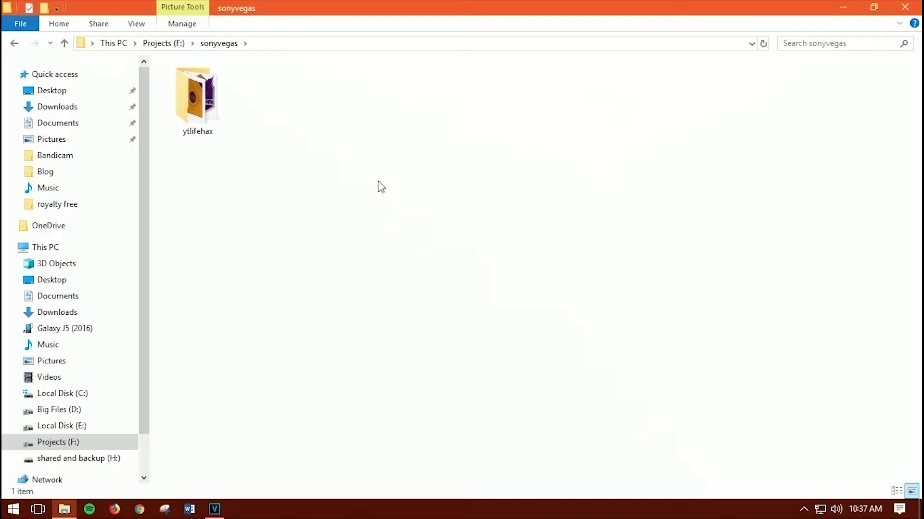
{"action": "left_click_drag", "start_coordinate": [368, 191], "coordinate": [244, 138]}
{"action": "left_click", "coordinate": [295, 200]}
{"action": "left_click_drag", "start_coordinate": [297, 206], "coordinate": [188, 129]}
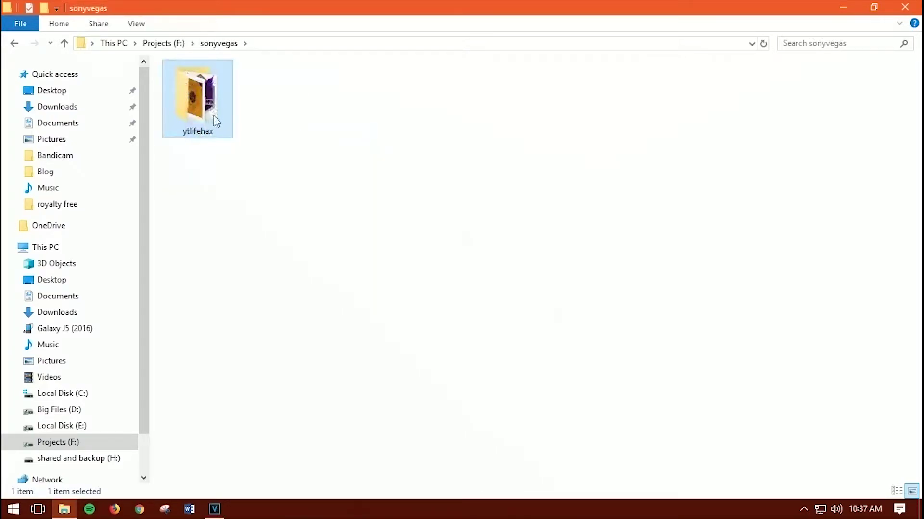
{"action": "double_click", "coordinate": [201, 101]}
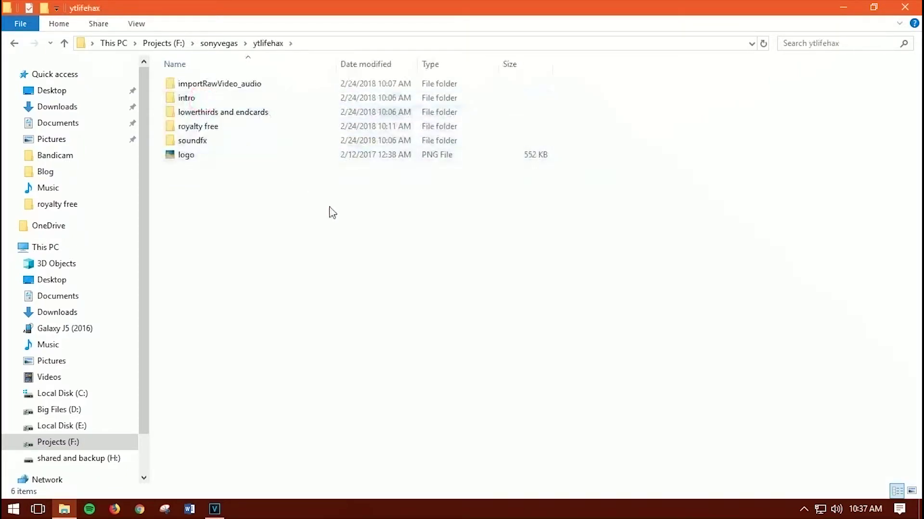
Step: Examine the media subfolders in ytlifehax, including importRawVideo_audio and intro
{"action": "left_click_drag", "start_coordinate": [329, 209], "coordinate": [185, 46]}
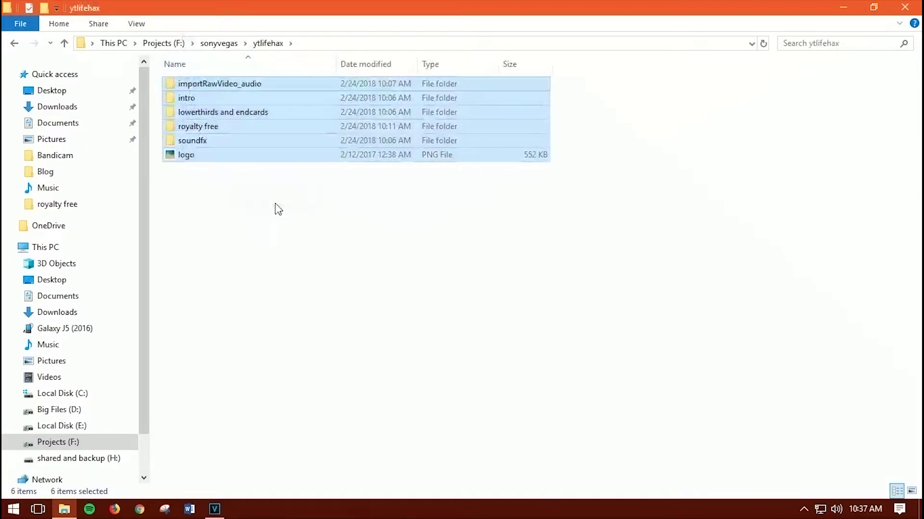
{"action": "left_click", "coordinate": [208, 84]}
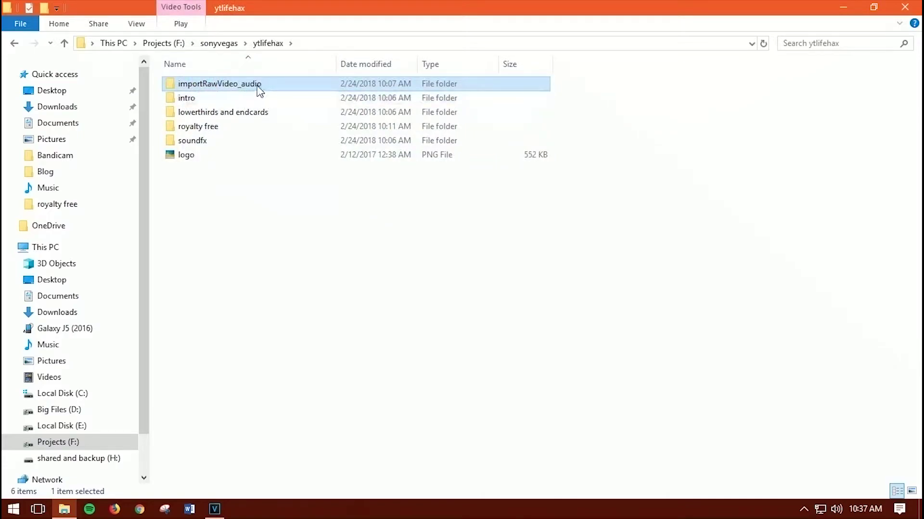
{"action": "left_click", "coordinate": [269, 213]}
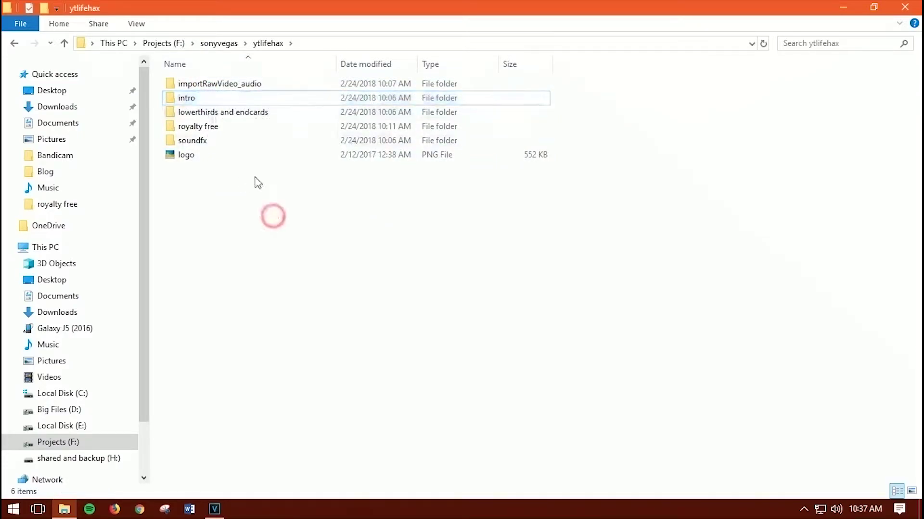
{"action": "left_click", "coordinate": [198, 97]}
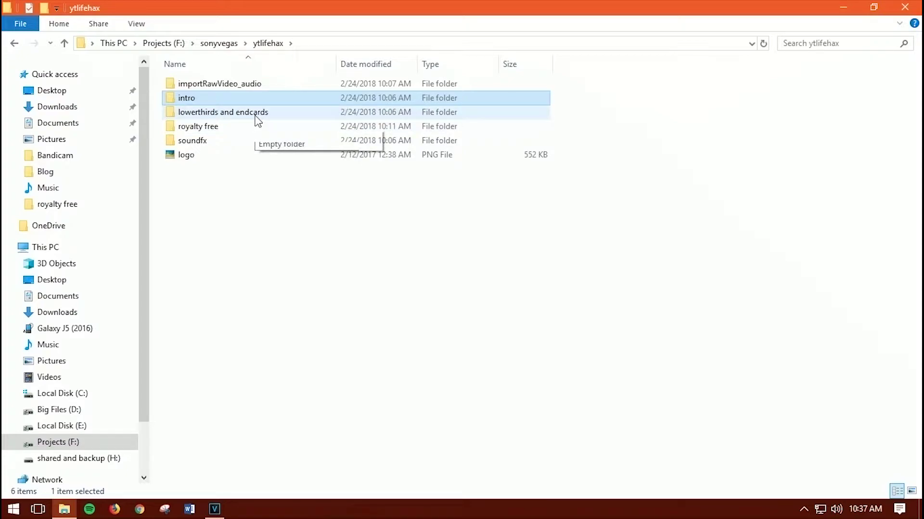
{"action": "left_click", "coordinate": [14, 43]}
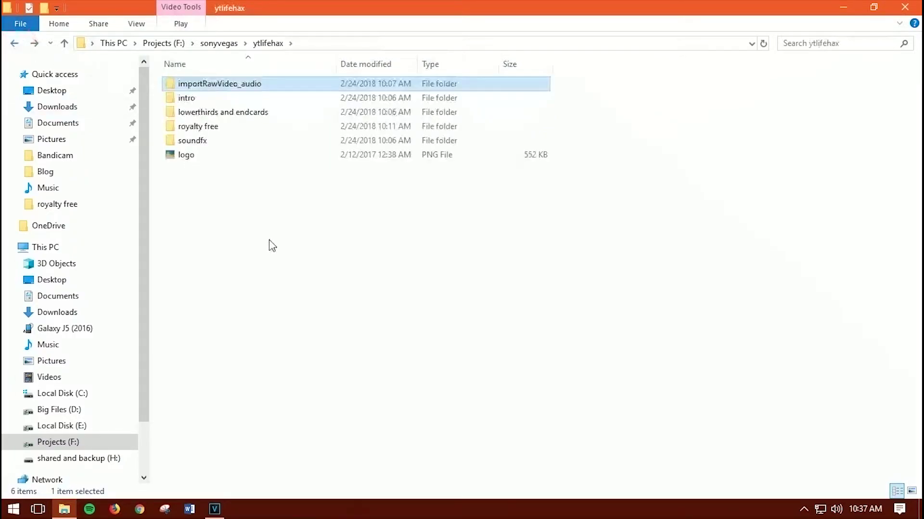
Step: Examine the Raw video inside importRawVideo_audio and return to ytlifehax to look over its remaining folders and logo file
{"action": "double_click", "coordinate": [241, 83]}
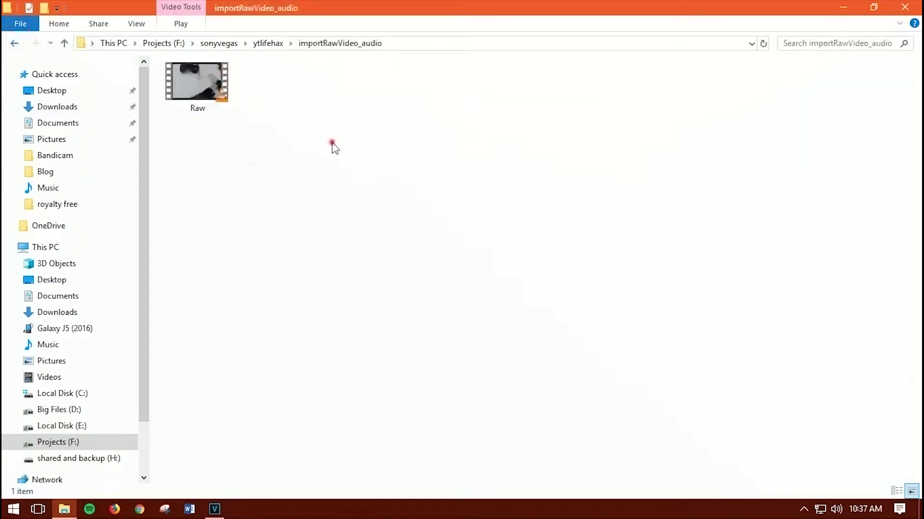
{"action": "left_click_drag", "start_coordinate": [332, 142], "coordinate": [178, 79]}
{"action": "left_click_drag", "start_coordinate": [385, 150], "coordinate": [186, 73]}
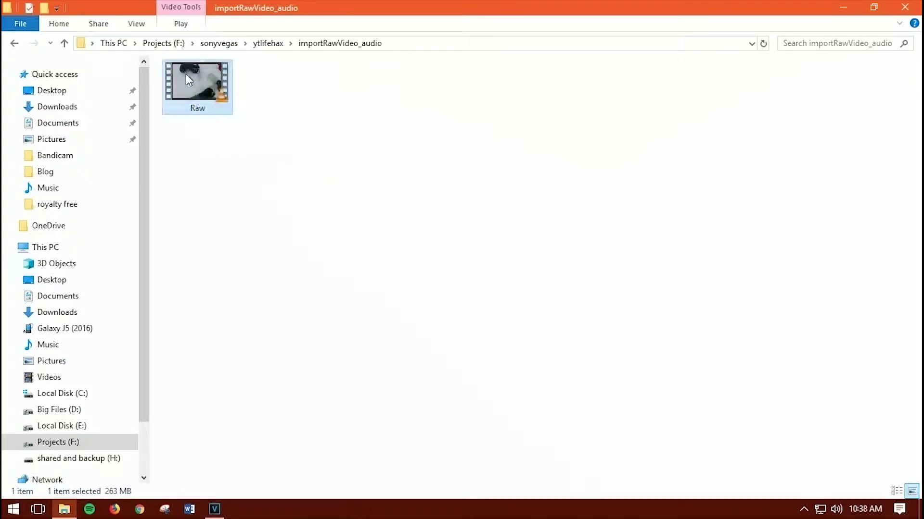
{"action": "left_click", "coordinate": [404, 123]}
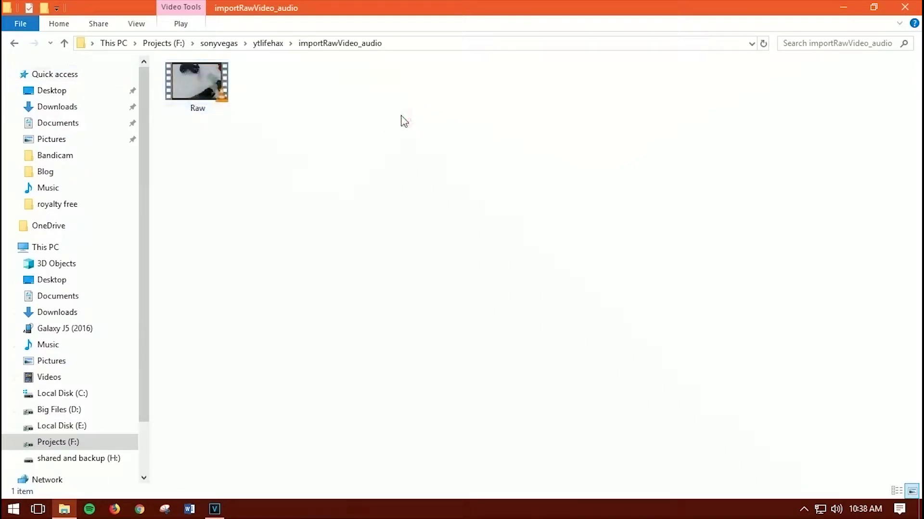
{"action": "left_click", "coordinate": [318, 116]}
{"action": "left_click_drag", "start_coordinate": [403, 139], "coordinate": [159, 70]}
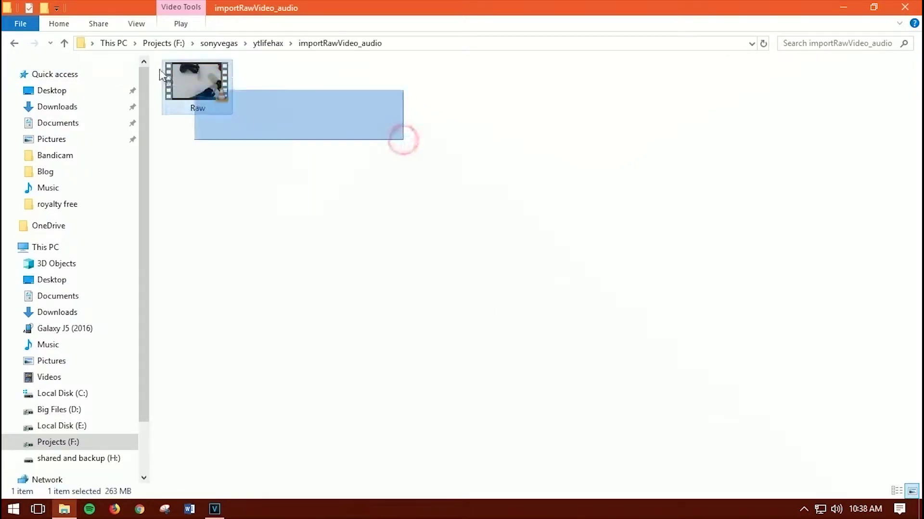
{"action": "left_click", "coordinate": [14, 43]}
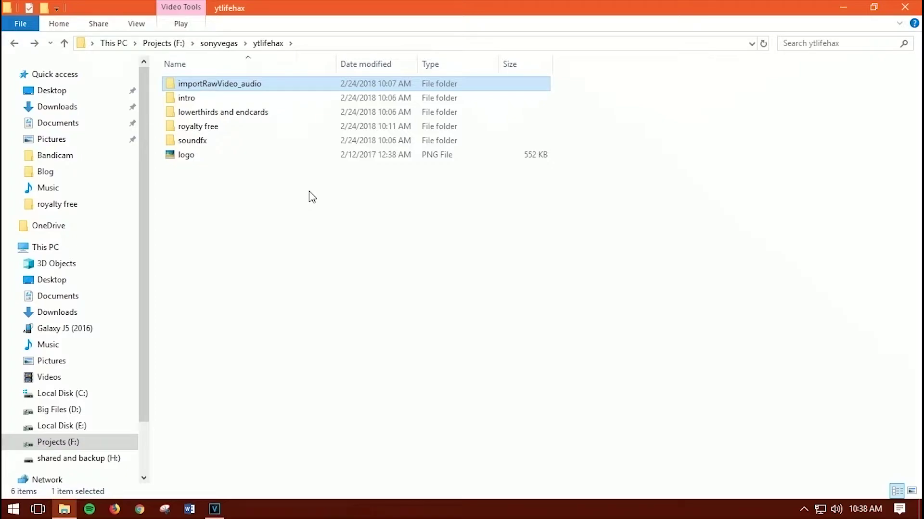
{"action": "left_click", "coordinate": [327, 290]}
{"action": "key", "text": "alt"}
{"action": "left_click_drag", "start_coordinate": [453, 289], "coordinate": [168, 73]}
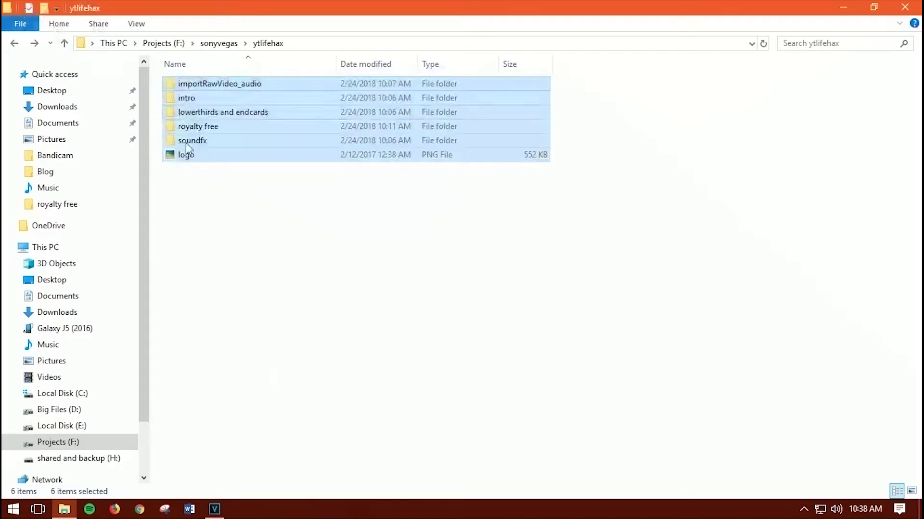
{"action": "left_click", "coordinate": [245, 204]}
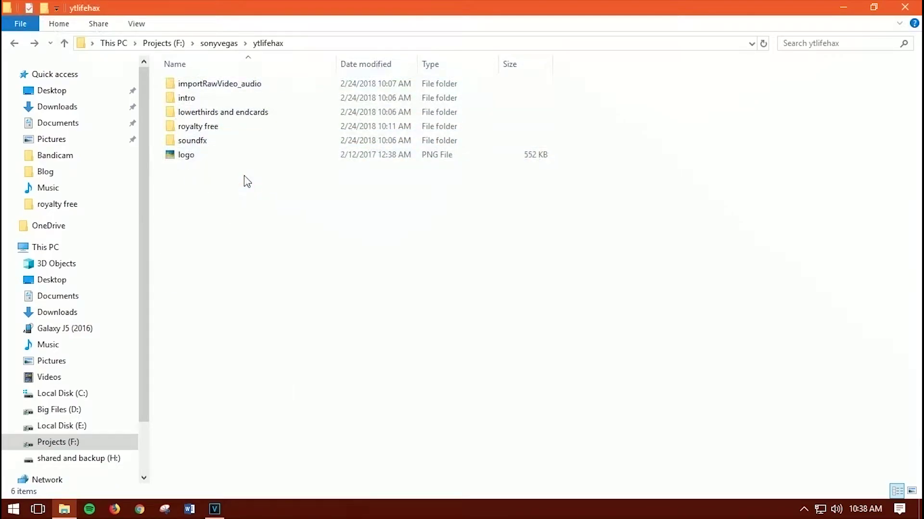
Step: Switch to VEGAS Pro and save the project as youtube in the ytlifehax folder
{"action": "left_click", "coordinate": [214, 510]}
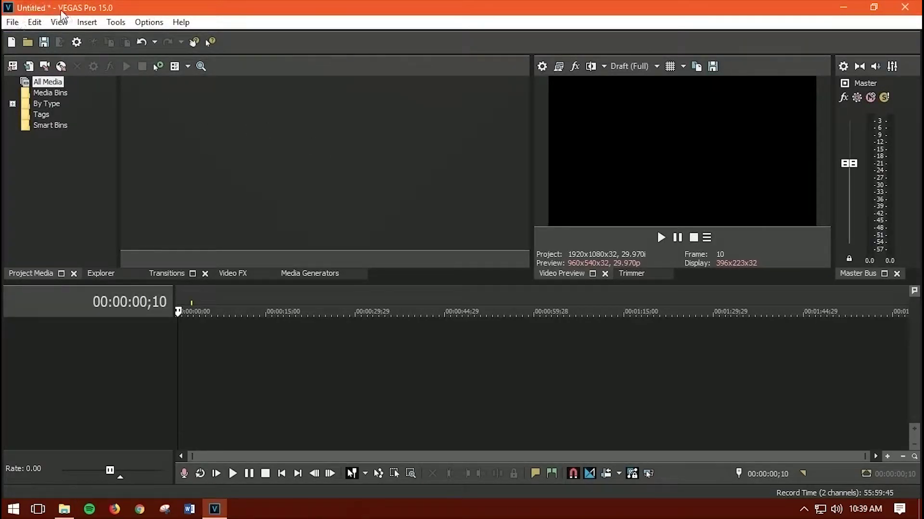
{"action": "left_click", "coordinate": [14, 23]}
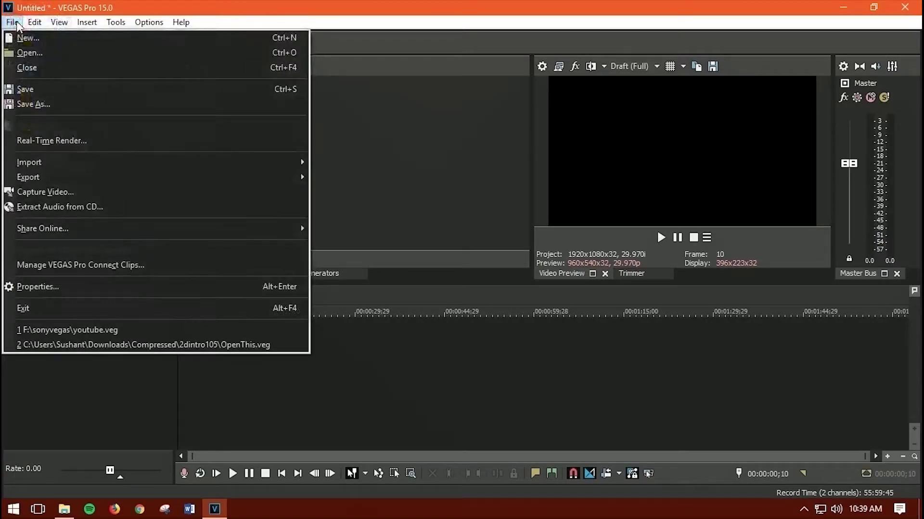
{"action": "left_click", "coordinate": [17, 24]}
{"action": "left_click", "coordinate": [34, 22]}
{"action": "mouse_move", "coordinate": [12, 22]}
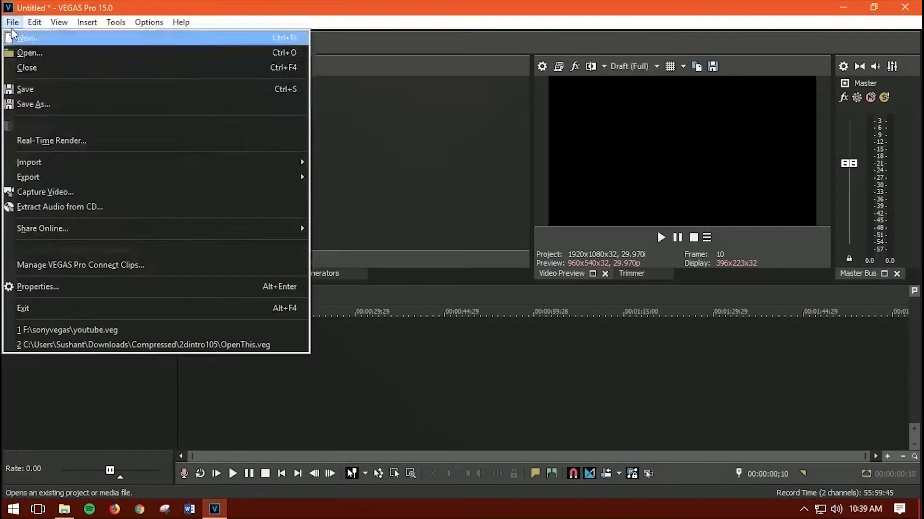
{"action": "left_click", "coordinate": [33, 105]}
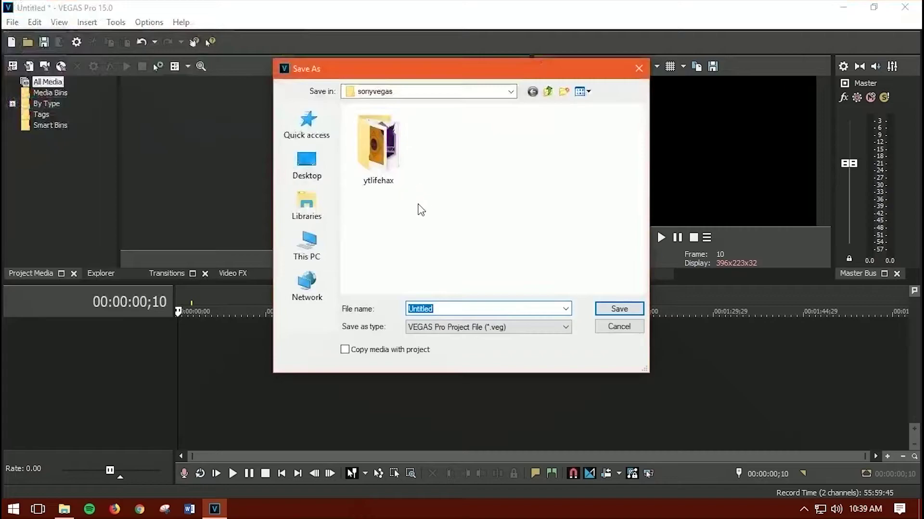
{"action": "double_click", "coordinate": [423, 148]}
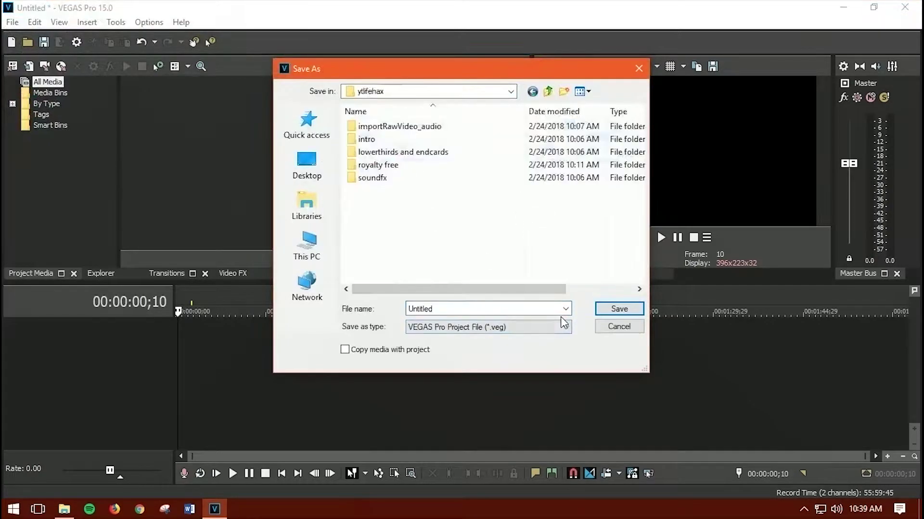
{"action": "double_click", "coordinate": [447, 307]}
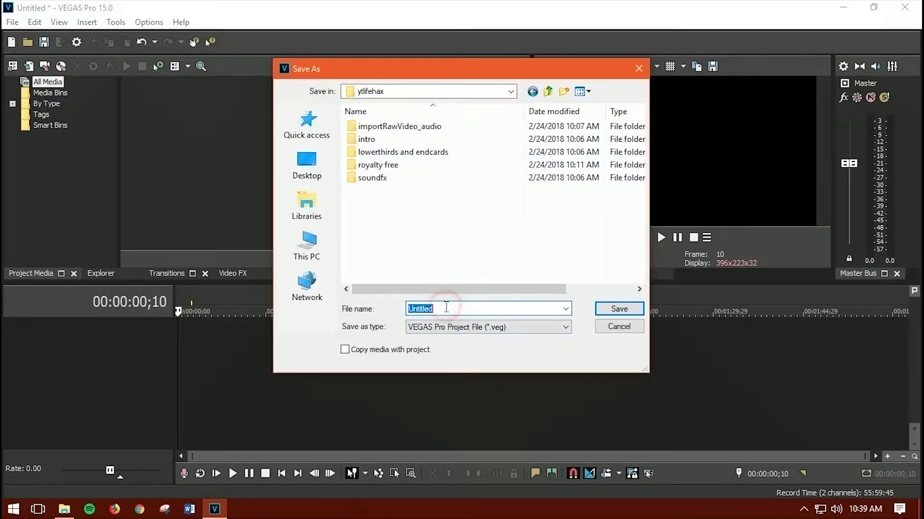
{"action": "type", "text": "youtube"}
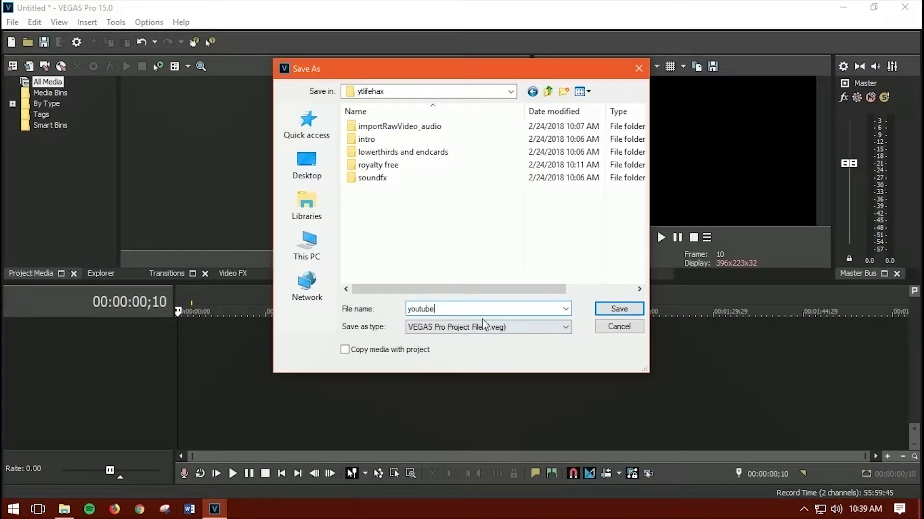
{"action": "left_click", "coordinate": [619, 312]}
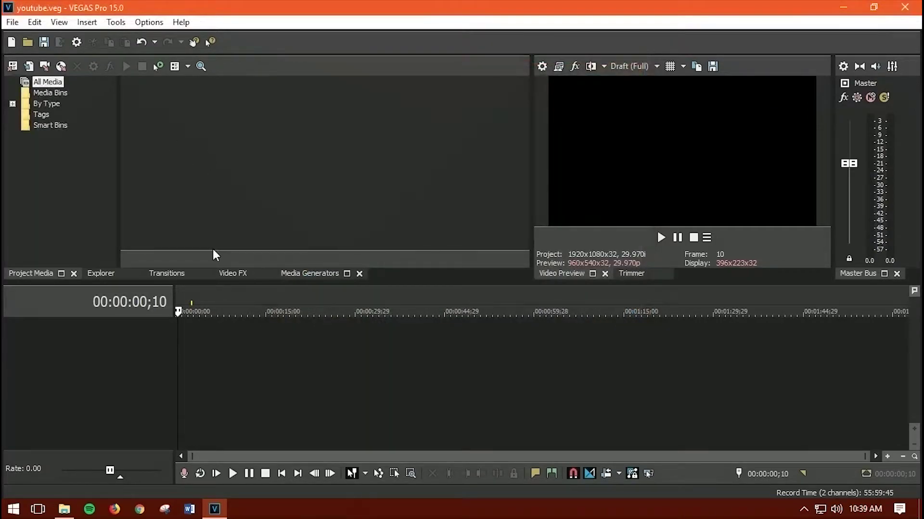
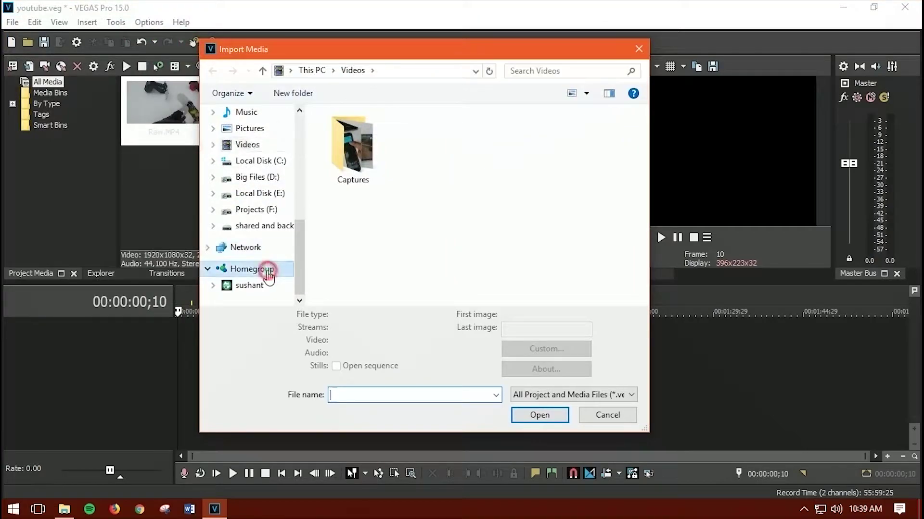
Step: Import Lensko - 01 - Rebirth.mp3 from sonyvegas, ytlifehax, royalty free on the Projects (F:) drive
{"action": "left_click", "coordinate": [265, 209]}
{"action": "left_click", "coordinate": [265, 193]}
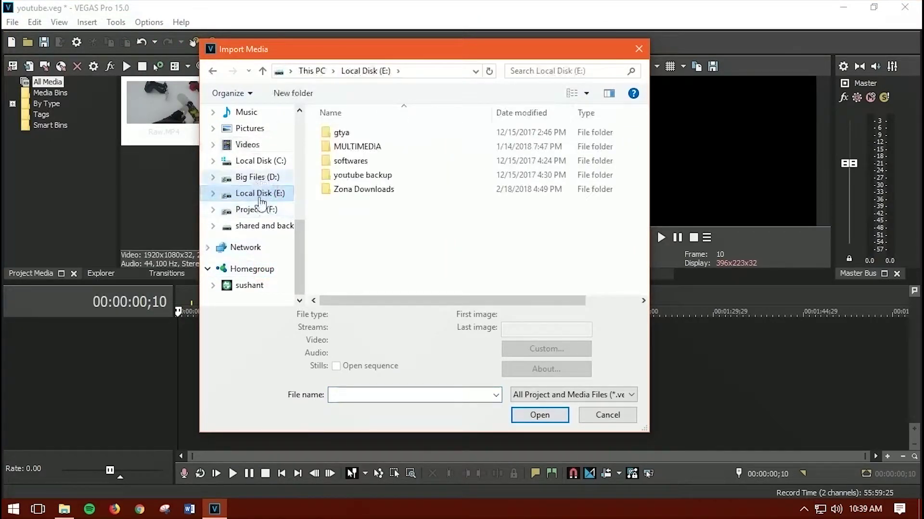
{"action": "left_click", "coordinate": [252, 211]}
{"action": "double_click", "coordinate": [351, 176]}
{"action": "double_click", "coordinate": [371, 159]}
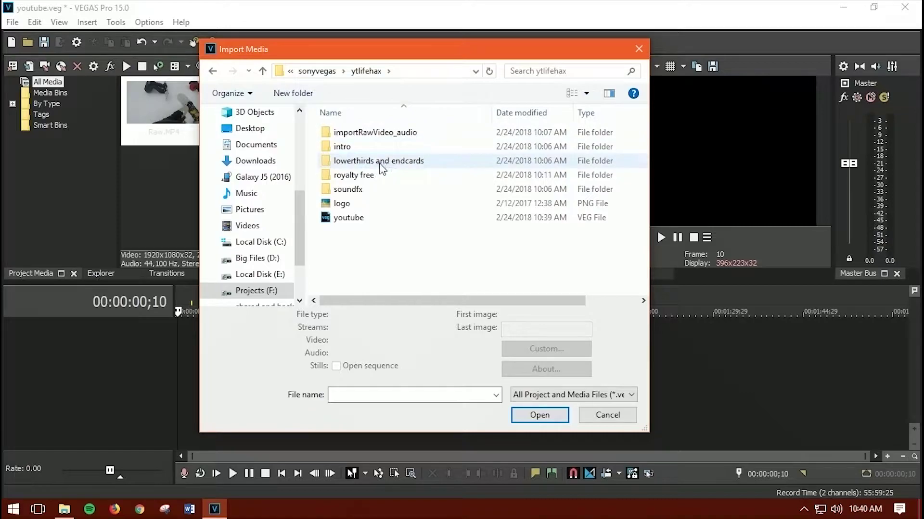
{"action": "double_click", "coordinate": [374, 176]}
{"action": "double_click", "coordinate": [366, 133]}
Step: Examine the imported Lensko - 01 - Rebirth.mp3 and Raw.MP4 files in the project media
{"action": "left_click_drag", "start_coordinate": [318, 173], "coordinate": [124, 79]}
{"action": "left_click", "coordinate": [243, 186]}
{"action": "left_click_drag", "start_coordinate": [283, 181], "coordinate": [160, 93]}
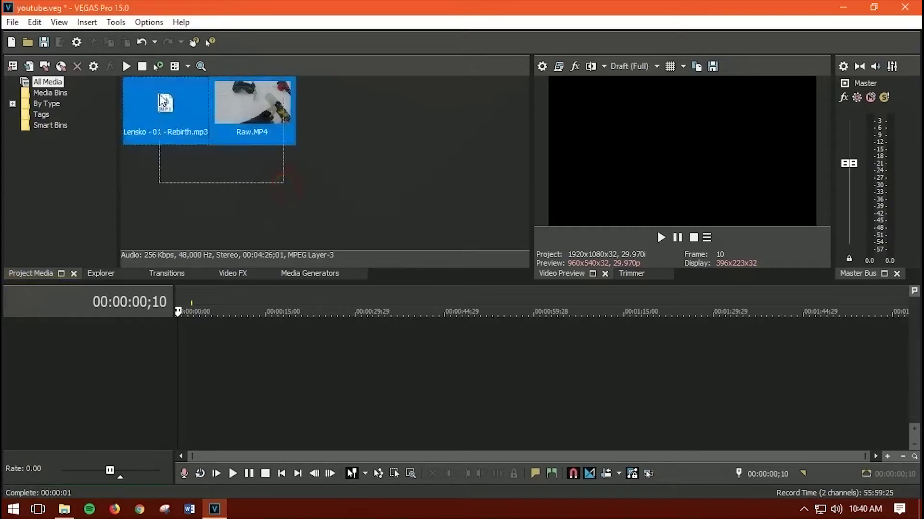
{"action": "left_click", "coordinate": [226, 169]}
{"action": "left_click", "coordinate": [175, 126]}
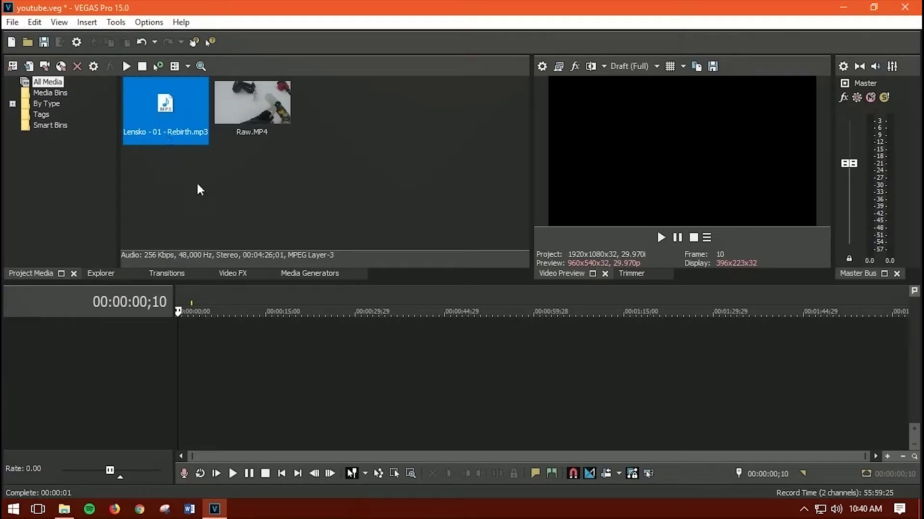
{"action": "left_click", "coordinate": [233, 172]}
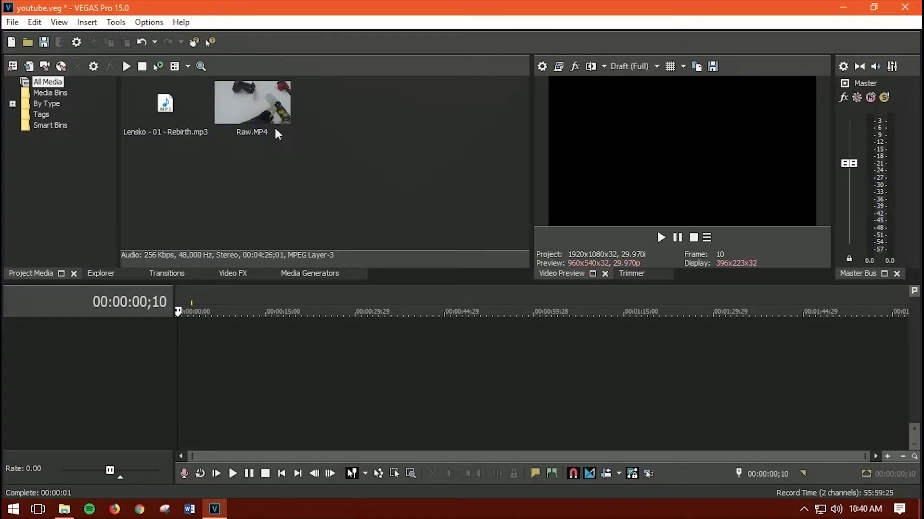
Step: Place Raw.MP4 at the start of the timeline without matching the project video settings to the media
{"action": "left_click_drag", "start_coordinate": [312, 180], "coordinate": [187, 364]}
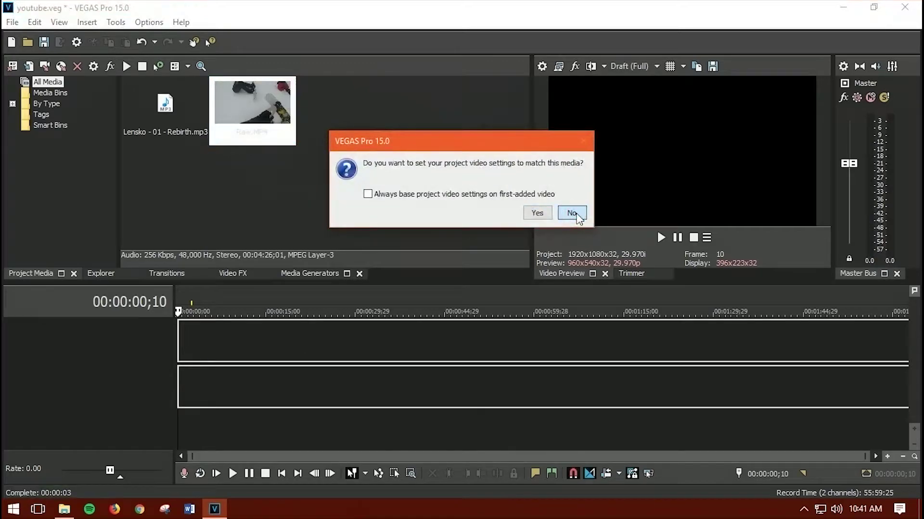
{"action": "left_click", "coordinate": [572, 213]}
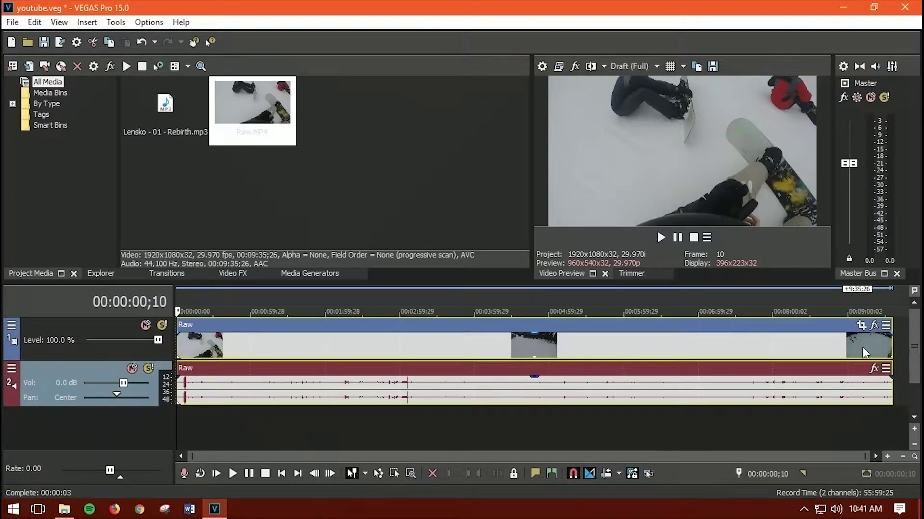
{"action": "key", "text": "grave"}
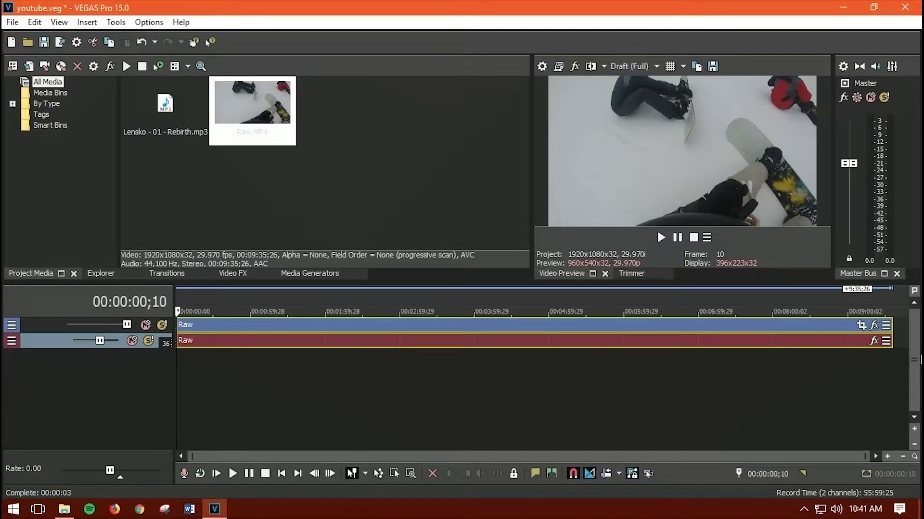
{"action": "key", "text": "grave"}
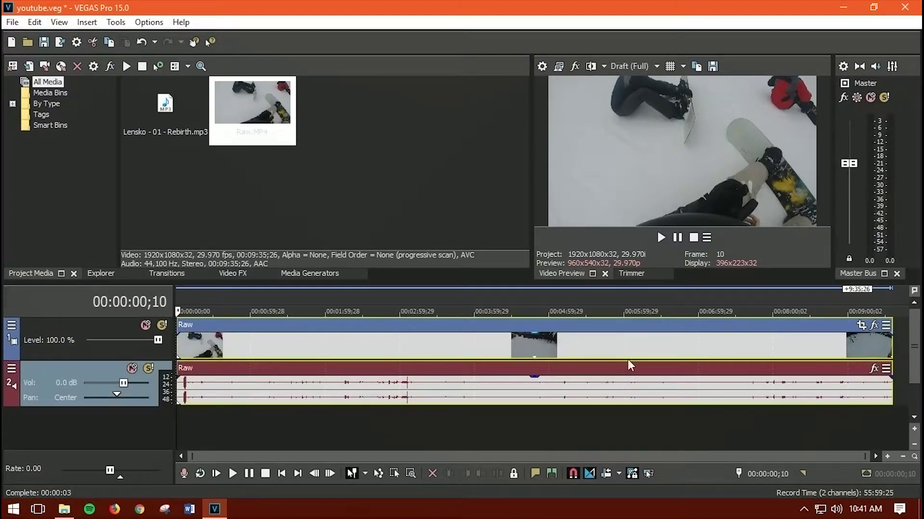
Step: Add Lensko - 01 - Rebirth.mp3 at the start of a new track below the Raw audio
{"action": "left_click", "coordinate": [176, 120]}
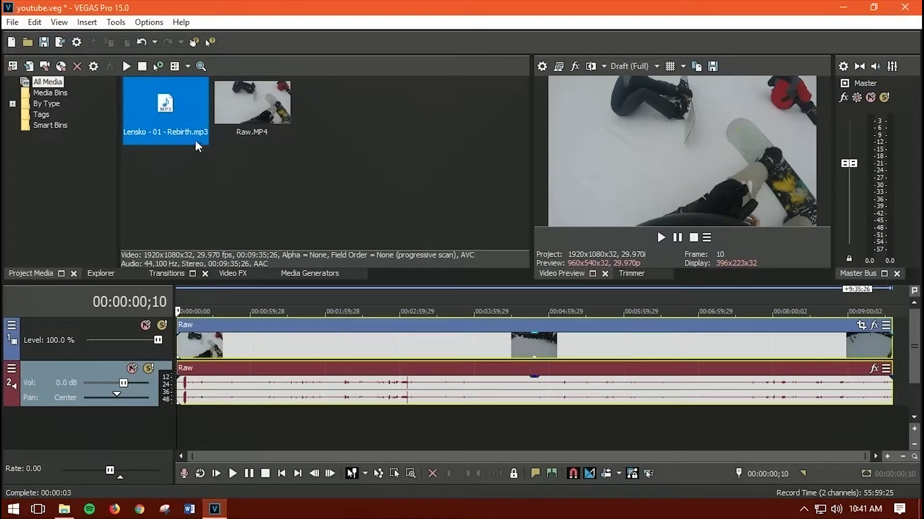
{"action": "left_click_drag", "start_coordinate": [180, 124], "coordinate": [171, 432]}
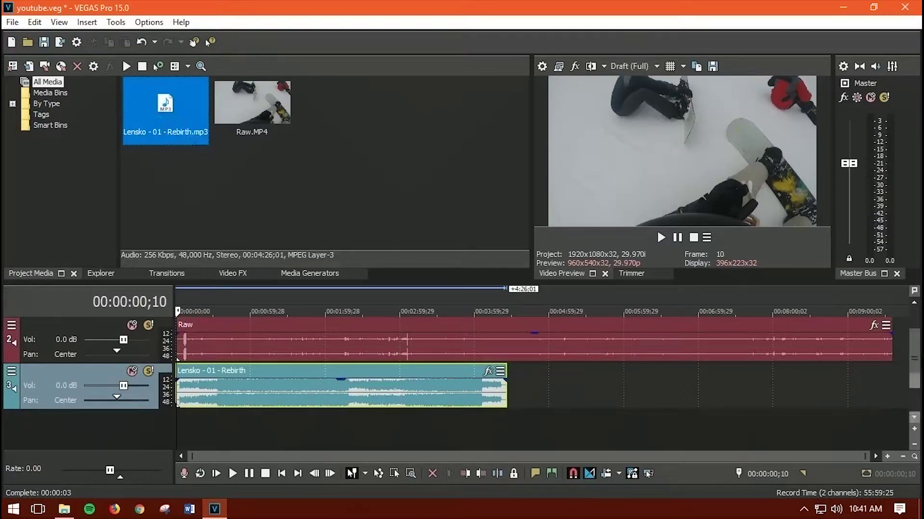
{"action": "mouse_move", "coordinate": [913, 385]}
{"action": "left_mouse_down"}
{"action": "mouse_move", "coordinate": [905, 337]}
{"action": "mouse_move", "coordinate": [916, 374]}
{"action": "left_mouse_up"}
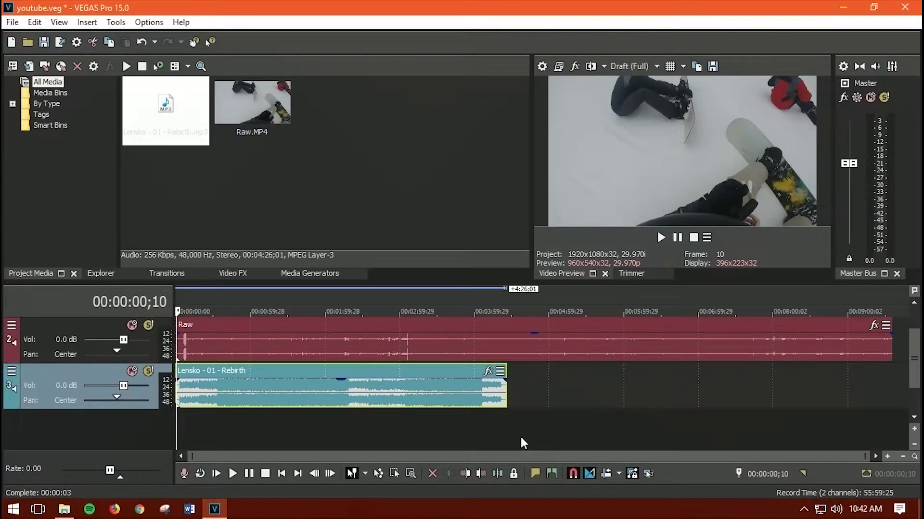
Step: Insert an empty audio track and an empty video track into the timeline
{"action": "right_click", "coordinate": [535, 425]}
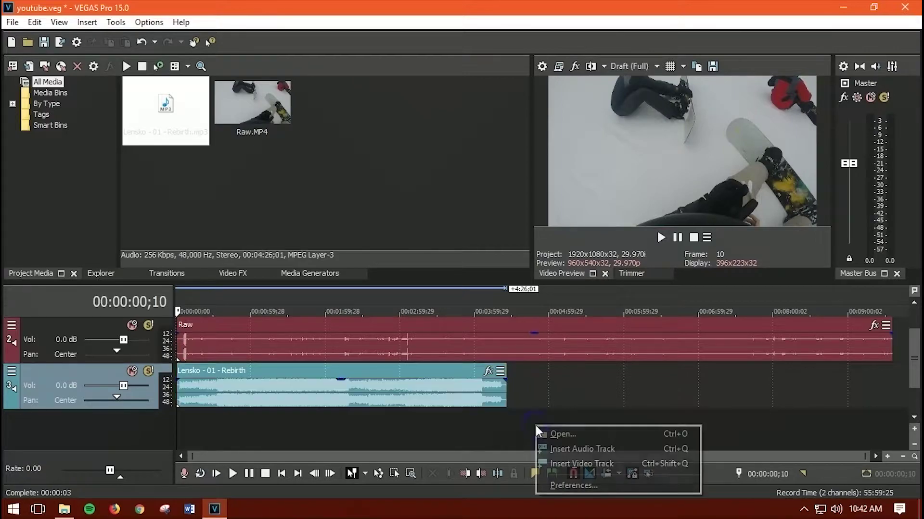
{"action": "left_click", "coordinate": [593, 452]}
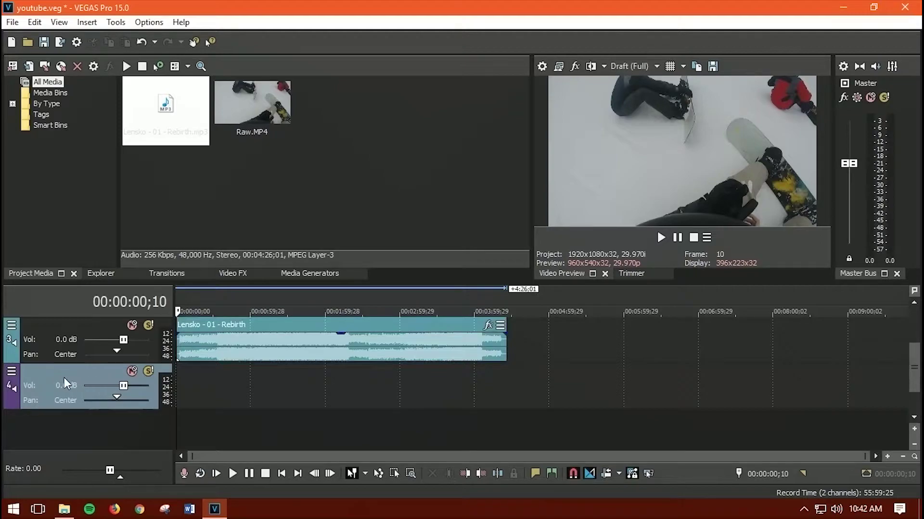
{"action": "right_click", "coordinate": [557, 385]}
{"action": "right_click", "coordinate": [552, 427]}
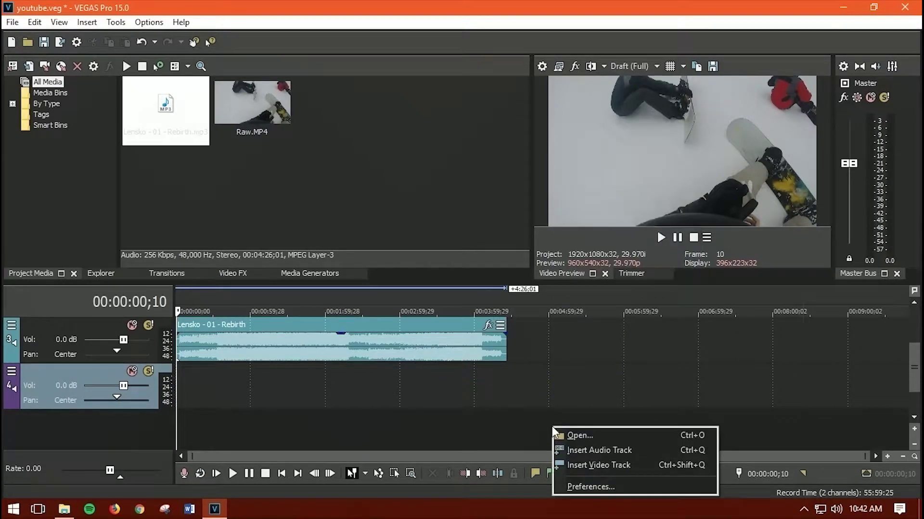
{"action": "left_click", "coordinate": [601, 465]}
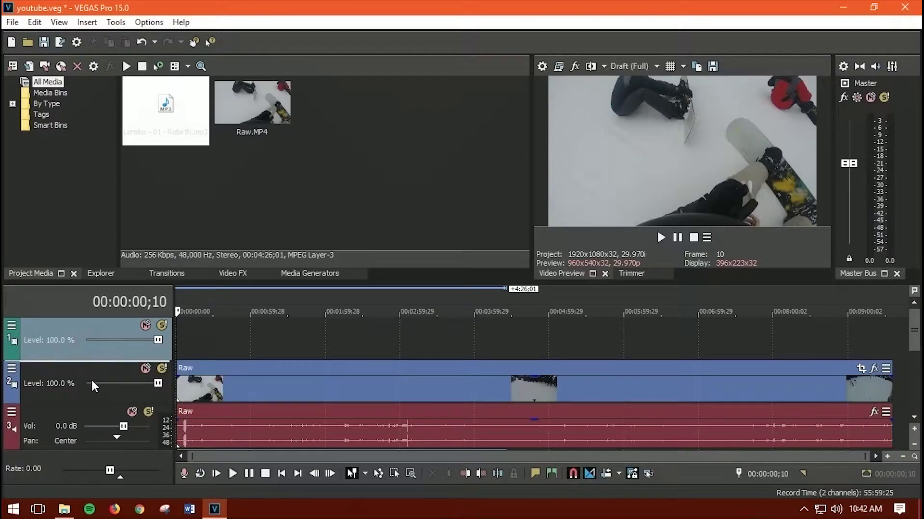
Step: Move the empty video track below the Raw video track and return it to the top
{"action": "left_click_drag", "start_coordinate": [91, 399], "coordinate": [91, 399]}
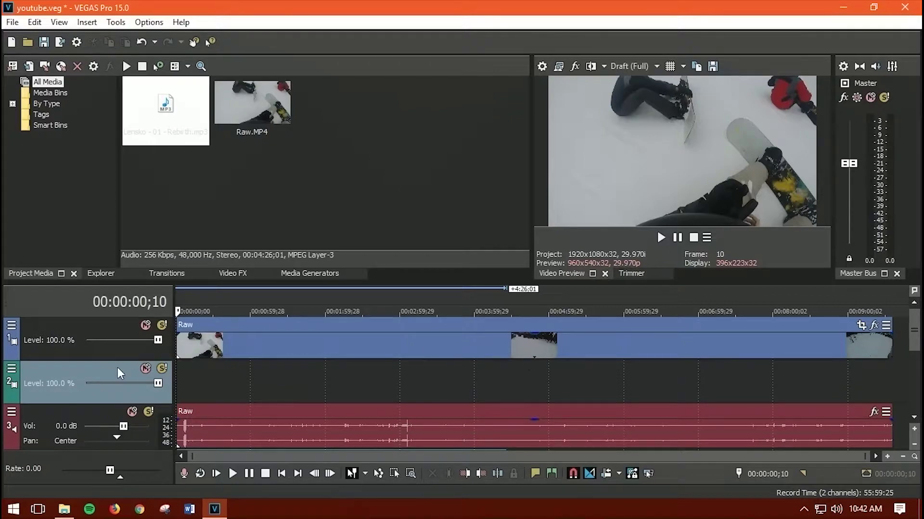
{"action": "left_click_drag", "start_coordinate": [100, 368], "coordinate": [105, 323]}
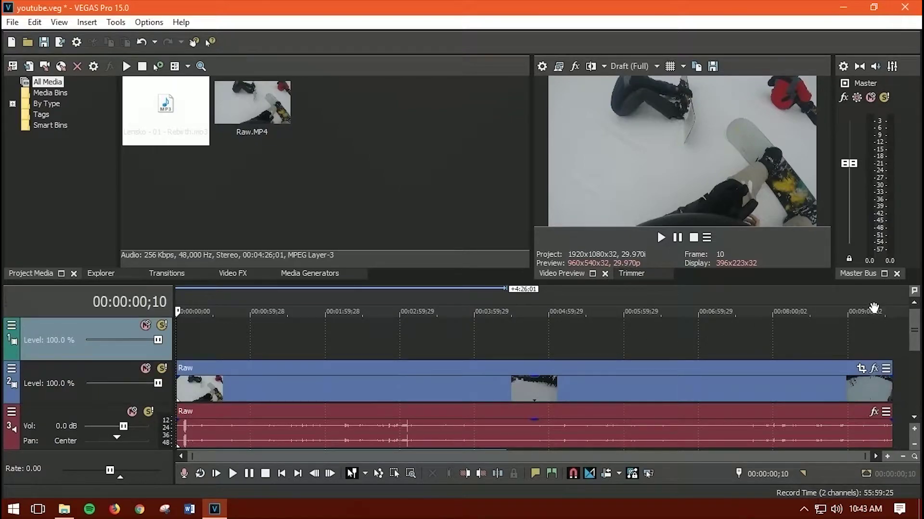
Step: Move the playhead to 00:09:16;03, near the end of the Raw clip
{"action": "left_click", "coordinate": [867, 340]}
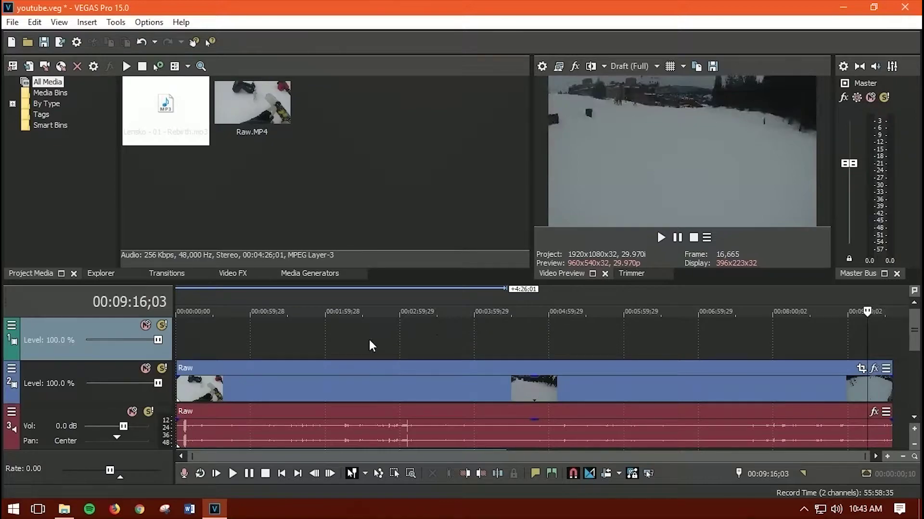
Step: Place the playhead at 00:02:13;25 and select the Raw clip
{"action": "left_click", "coordinate": [339, 331]}
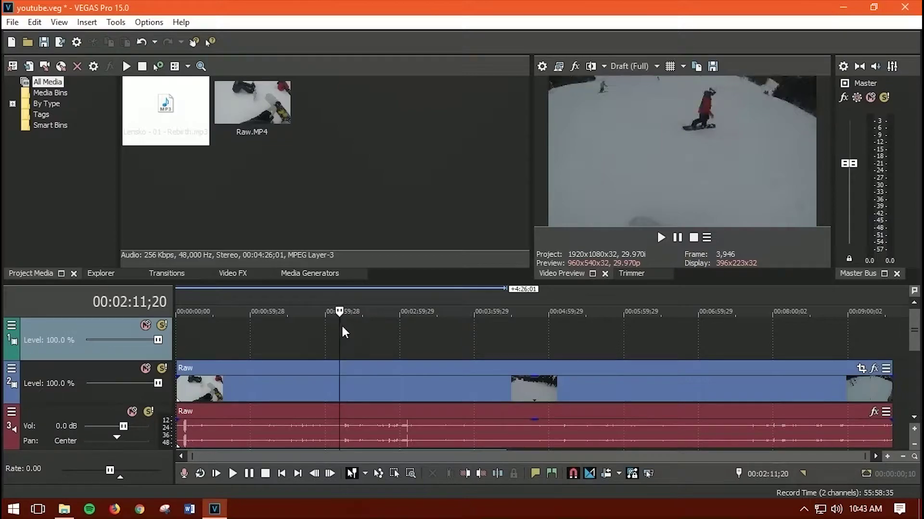
{"action": "left_click", "coordinate": [342, 336]}
{"action": "left_click", "coordinate": [341, 336]}
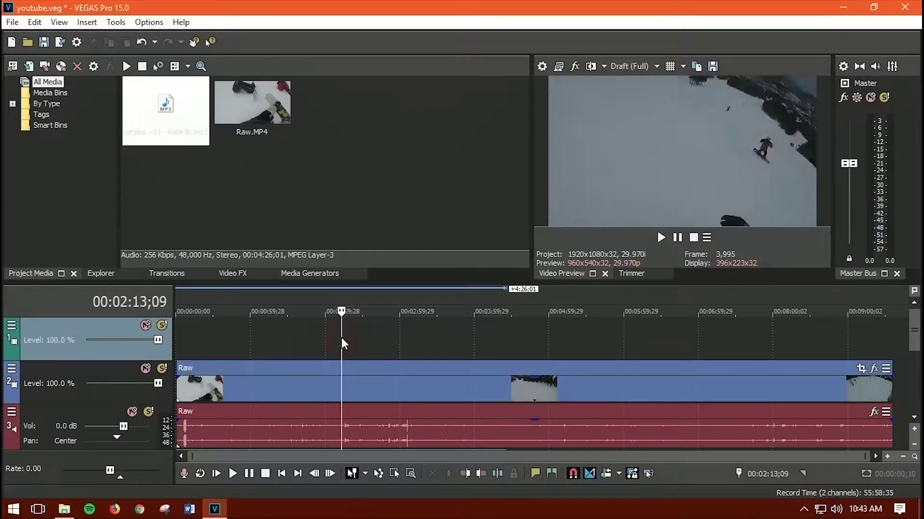
{"action": "left_click", "coordinate": [350, 364]}
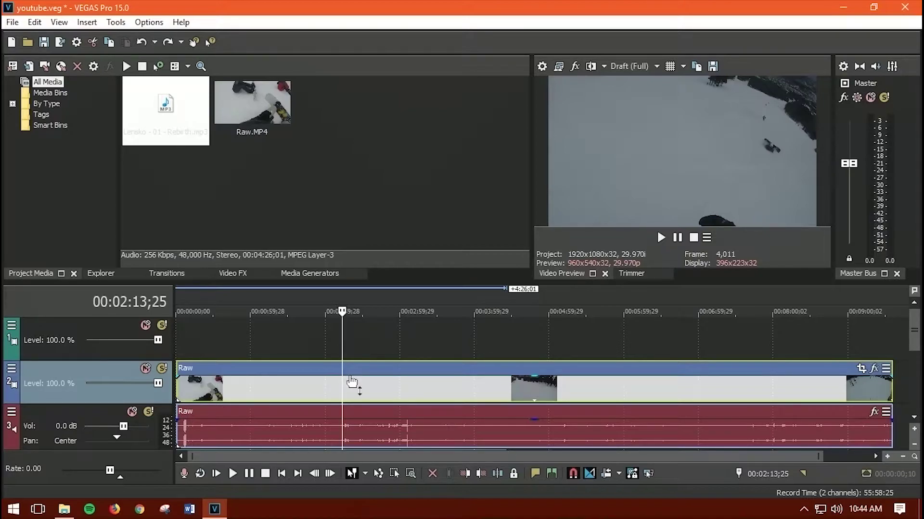
Step: Try splitting the Raw clip at the playhead and moving its second part away from the first, and undo the changes
{"action": "key", "text": "s"}
{"action": "left_click_drag", "start_coordinate": [398, 386], "coordinate": [432, 385]}
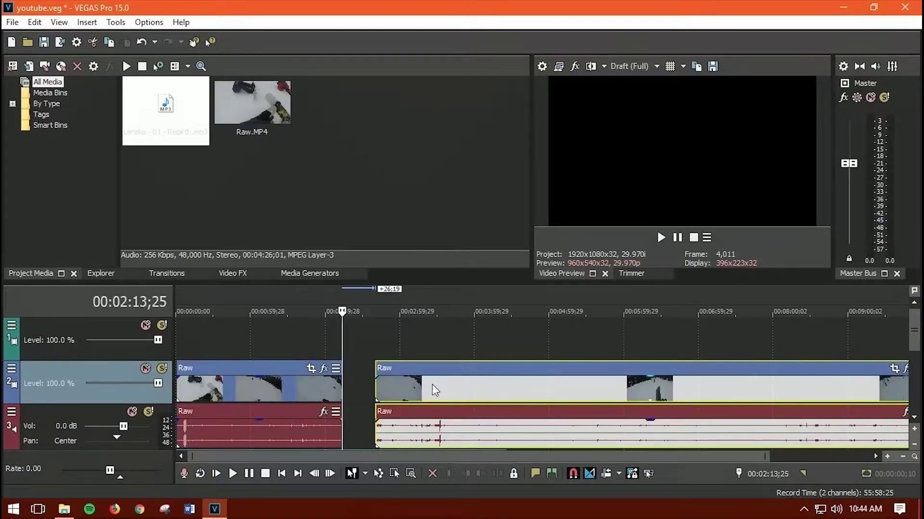
{"action": "right_click", "coordinate": [432, 385]}
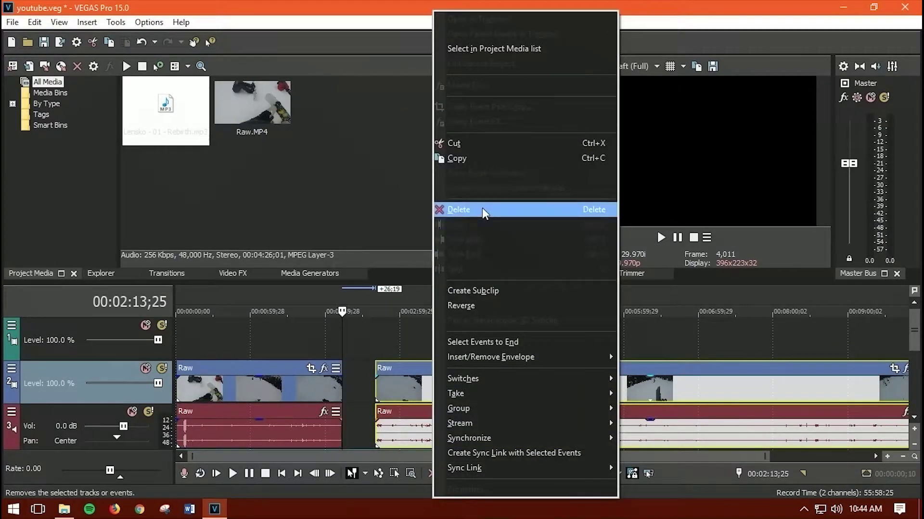
{"action": "left_click", "coordinate": [419, 372]}
{"action": "left_click_drag", "start_coordinate": [419, 373], "coordinate": [408, 380]}
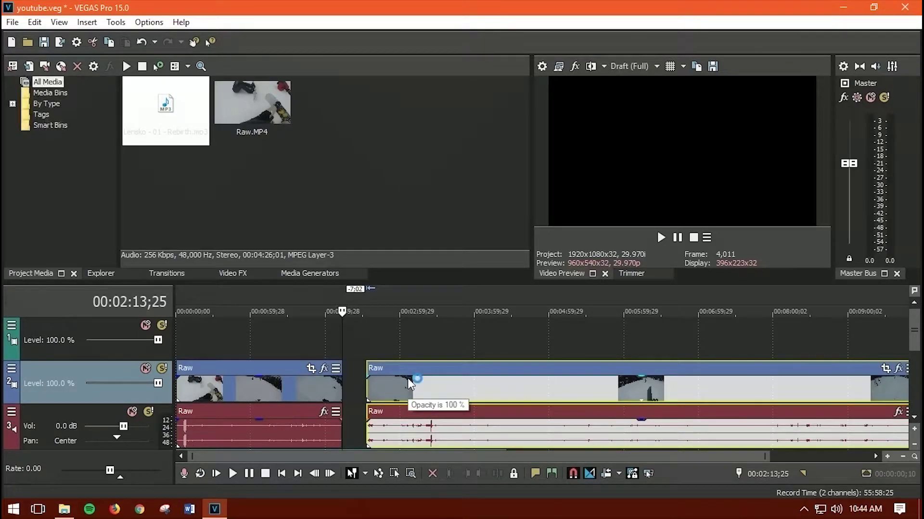
{"action": "key", "text": "ctrl+z"}
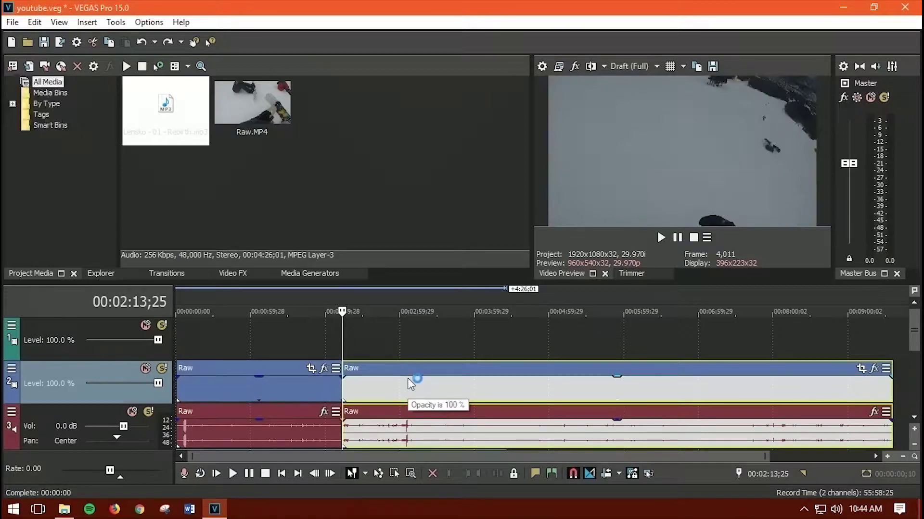
Step: Trim the end of the Raw clip to the playhead at 00:02:13;25
{"action": "right_click", "coordinate": [342, 389]}
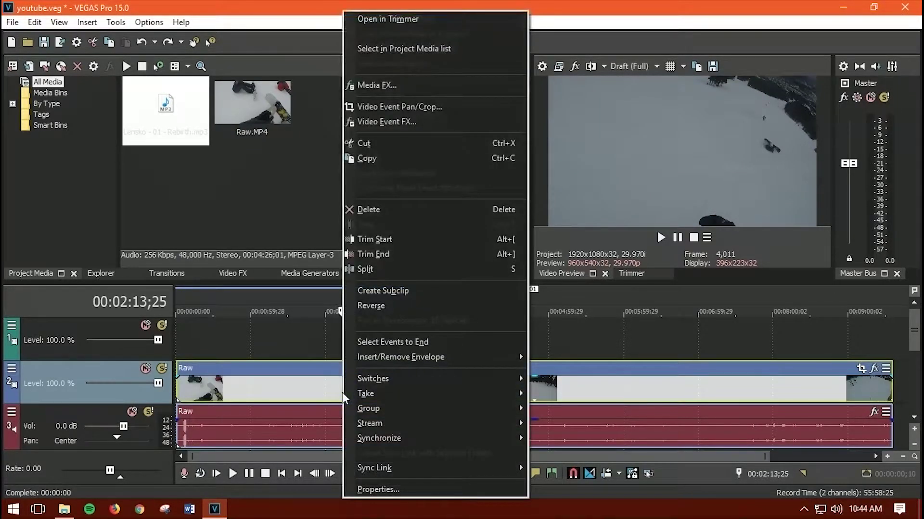
{"action": "left_click", "coordinate": [394, 254]}
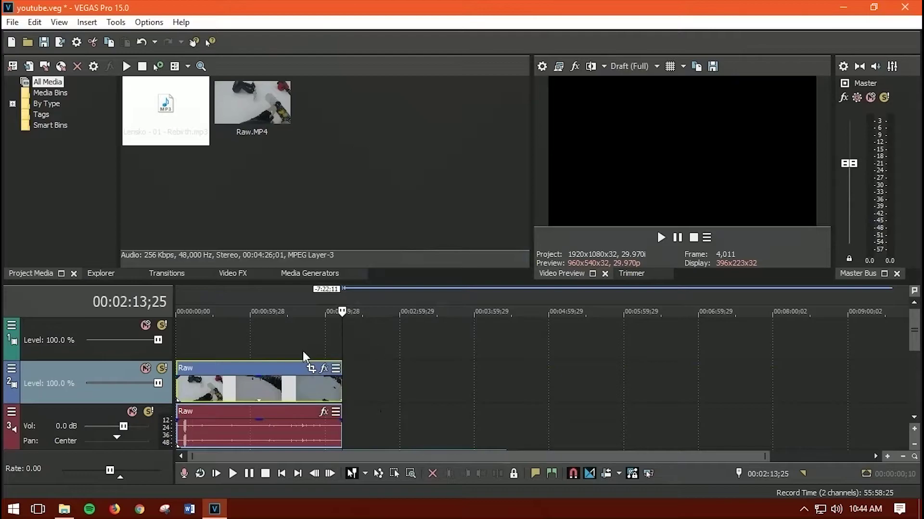
Step: Remove the Raw video event from its group to separate it from its audio
{"action": "left_click", "coordinate": [235, 383]}
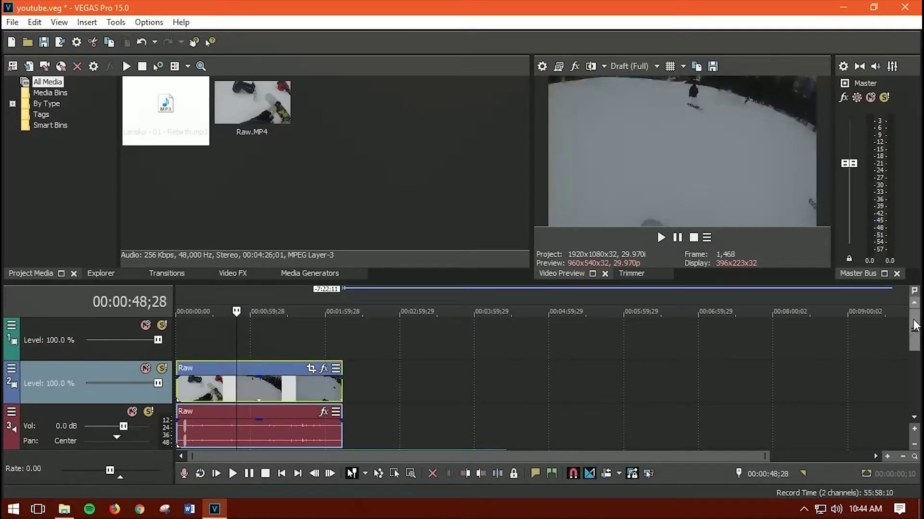
{"action": "left_click", "coordinate": [290, 432]}
{"action": "left_click", "coordinate": [234, 387]}
{"action": "left_click", "coordinate": [241, 424]}
{"action": "left_click", "coordinate": [238, 391]}
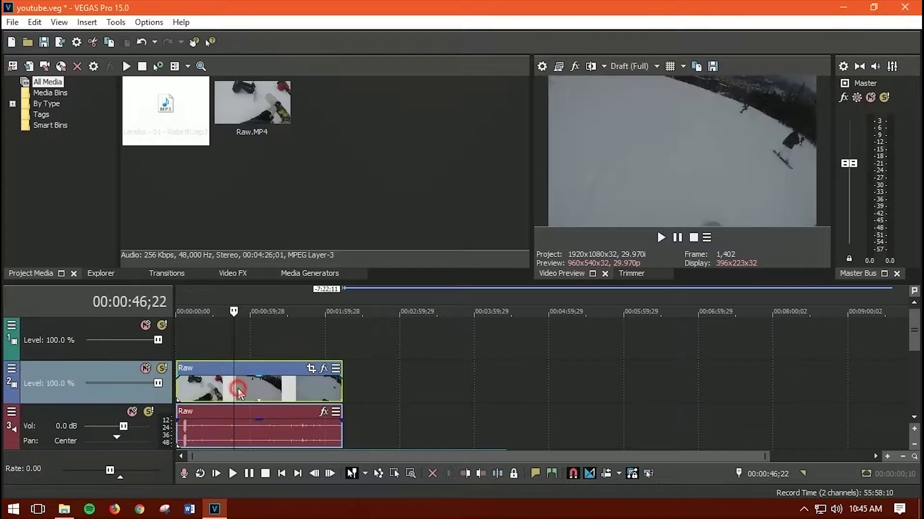
{"action": "right_click", "coordinate": [276, 385]}
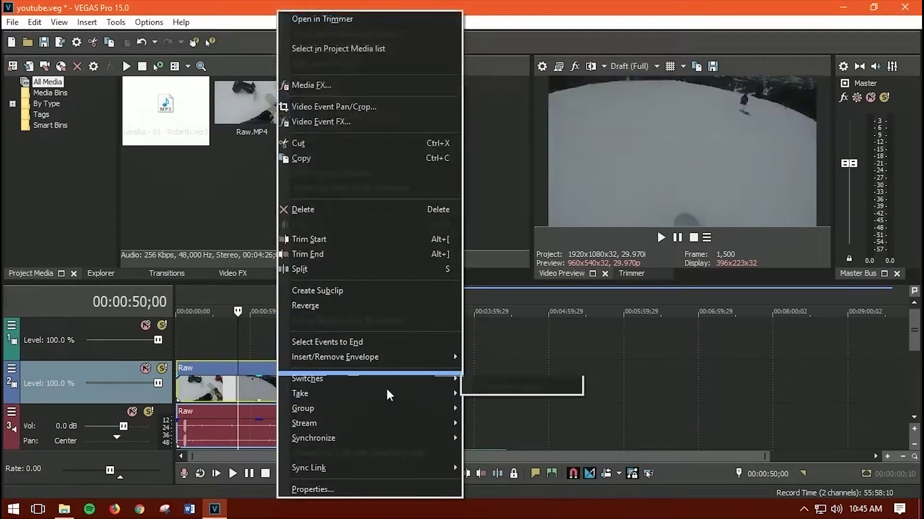
{"action": "mouse_move", "coordinate": [383, 408]}
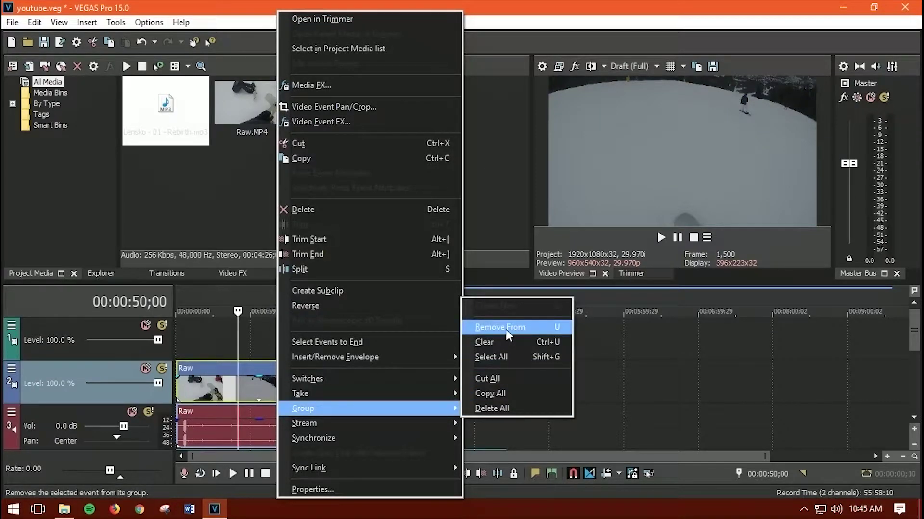
{"action": "left_click", "coordinate": [549, 328]}
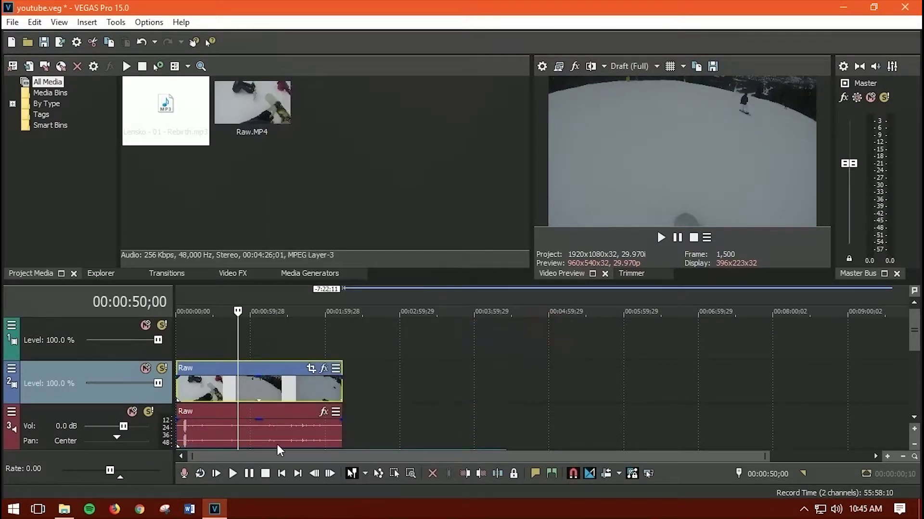
Step: Shift the ungrouped Raw video event about 10 frames earlier on its track, independently of the Raw audio
{"action": "left_click", "coordinate": [262, 436]}
{"action": "mouse_move", "coordinate": [223, 424]}
{"action": "left_mouse_down"}
{"action": "mouse_move", "coordinate": [366, 427]}
{"action": "mouse_move", "coordinate": [227, 437]}
{"action": "mouse_move", "coordinate": [222, 426]}
{"action": "left_mouse_up"}
{"action": "mouse_move", "coordinate": [250, 368]}
{"action": "left_mouse_down"}
{"action": "mouse_move", "coordinate": [330, 370]}
{"action": "mouse_move", "coordinate": [244, 377]}
{"action": "left_mouse_up"}
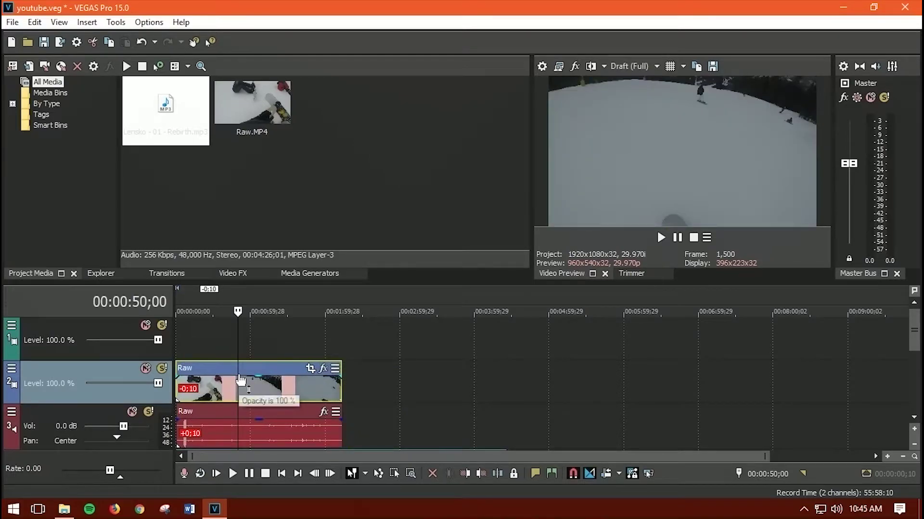
Step: Delete the Raw audio event and move the Lensko - 01 - Rebirth music up to the emptied audio track
{"action": "right_click", "coordinate": [283, 436]}
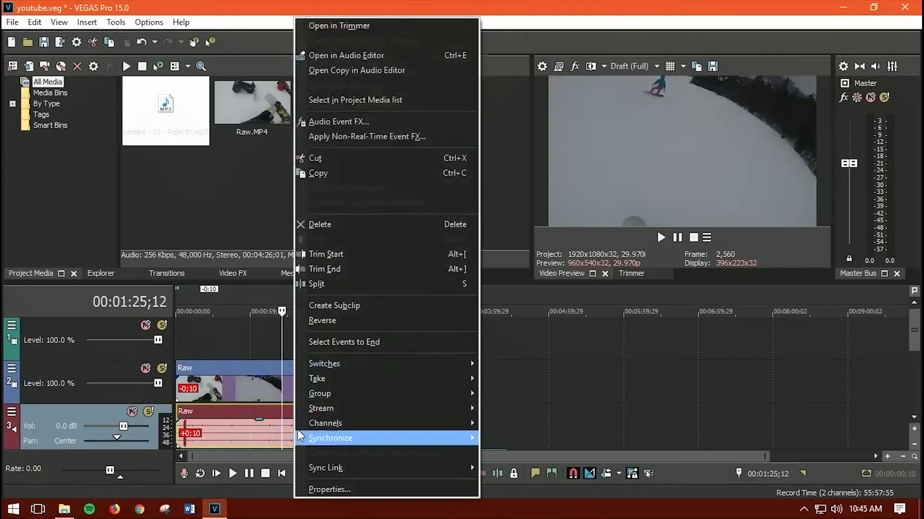
{"action": "left_click", "coordinate": [345, 224]}
{"action": "scroll", "coordinate": [914, 342], "scroll_direction": "down", "scroll_amount": 1}
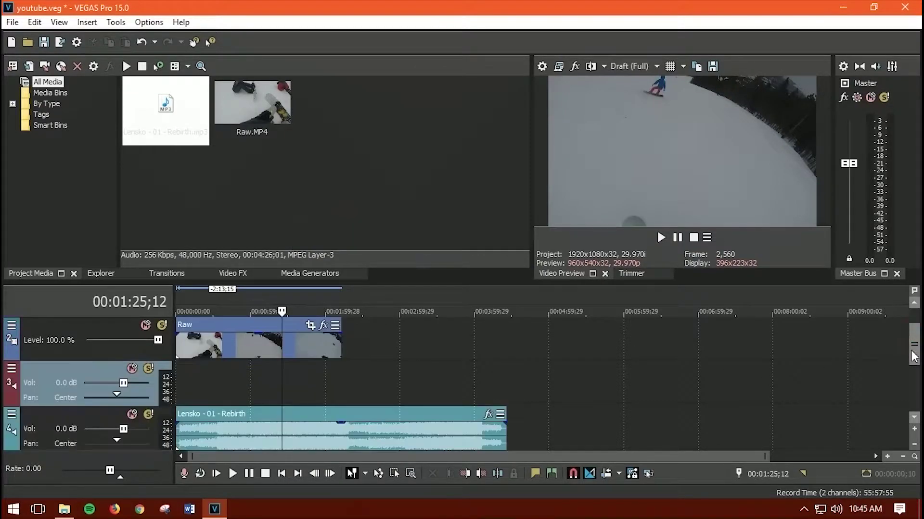
{"action": "left_click_drag", "start_coordinate": [294, 435], "coordinate": [296, 389]}
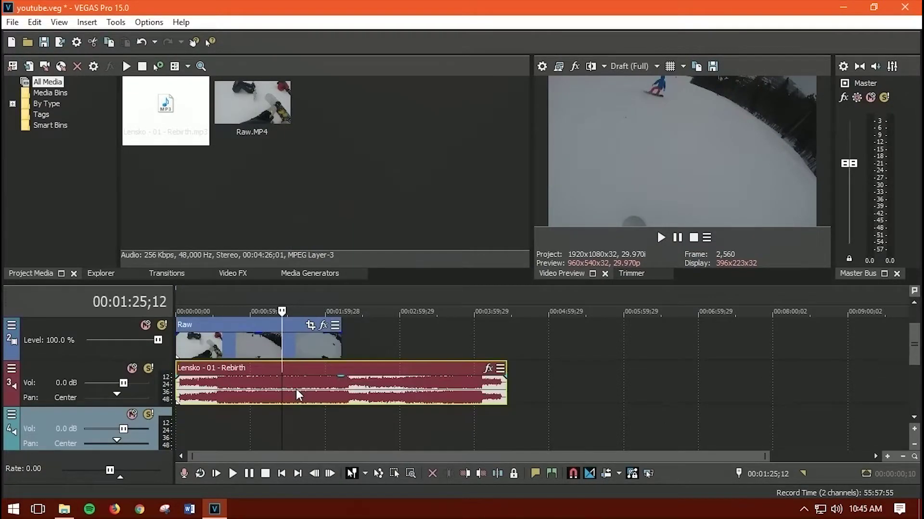
{"action": "scroll", "coordinate": [914, 341], "scroll_direction": "up", "scroll_amount": 1}
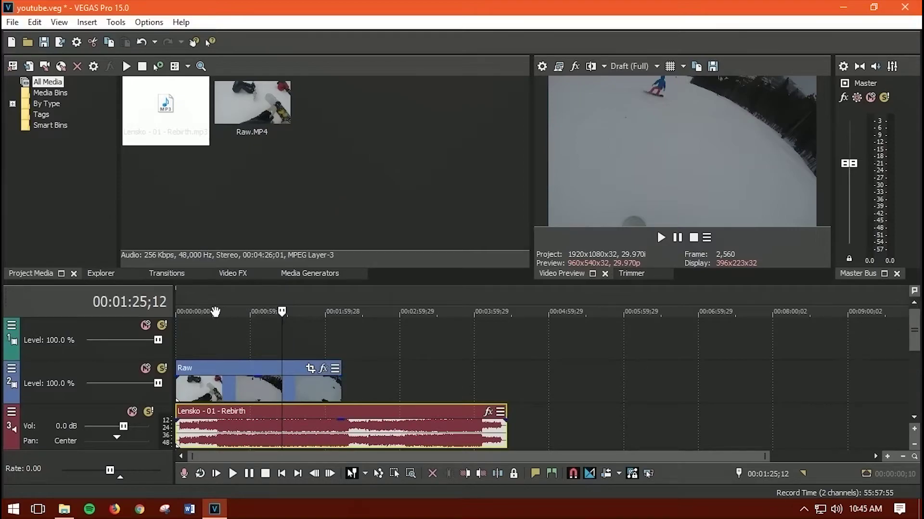
Step: Play the timeline briefly from 00:00:04;27 to preview the video with the music, and stop playback
{"action": "left_click", "coordinate": [183, 338]}
{"action": "left_click", "coordinate": [182, 338]}
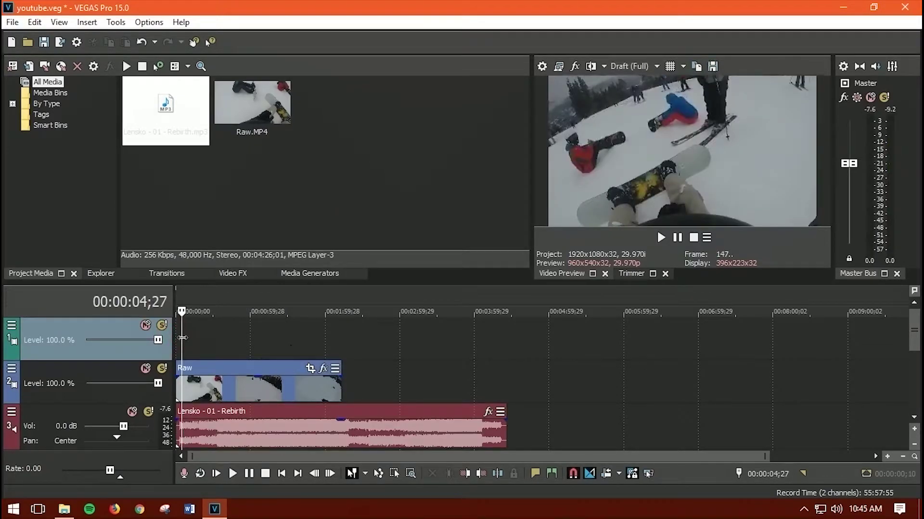
{"action": "key", "text": "space"}
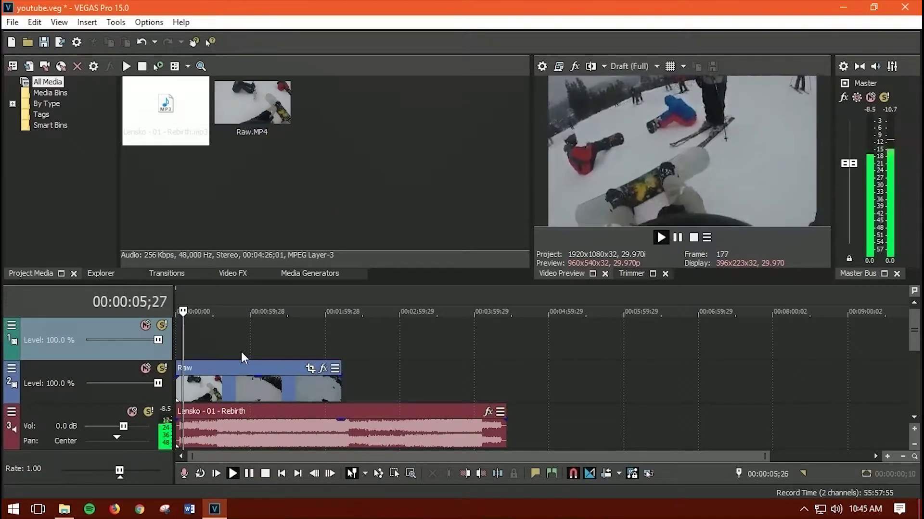
{"action": "key", "text": "space"}
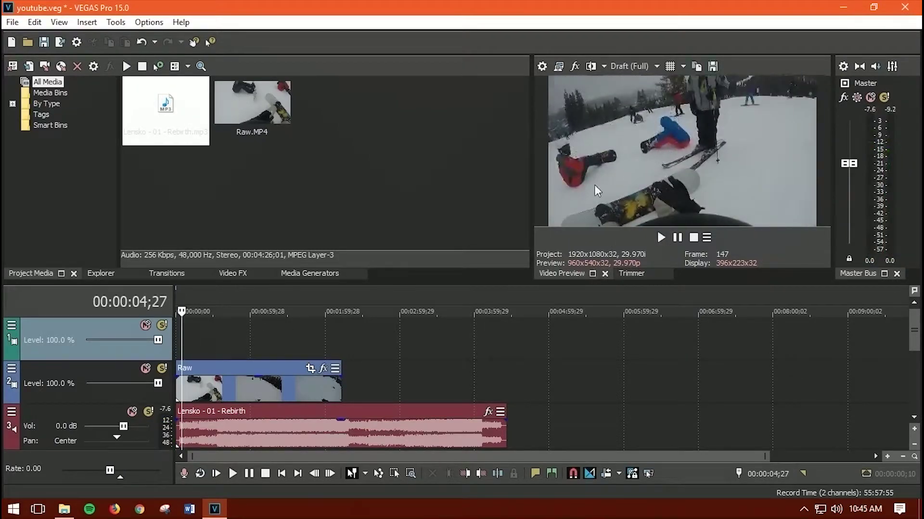
Step: Set the video preview quality to Best (Full) and play the timeline
{"action": "left_click", "coordinate": [647, 70]}
{"action": "mouse_move", "coordinate": [646, 77]}
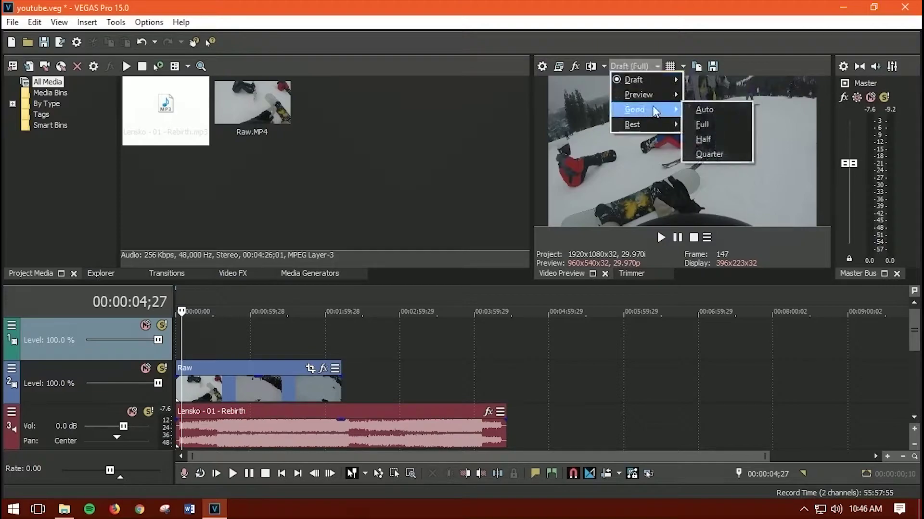
{"action": "mouse_move", "coordinate": [651, 121]}
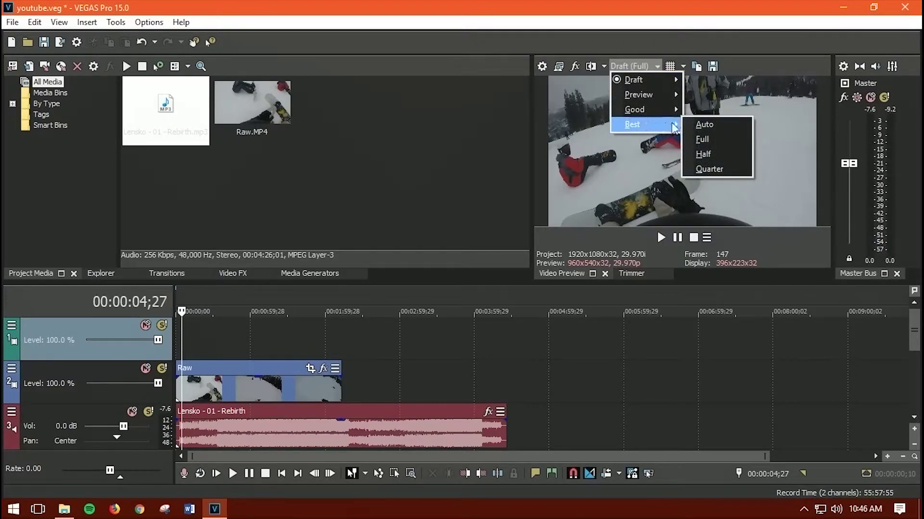
{"action": "left_click", "coordinate": [730, 137]}
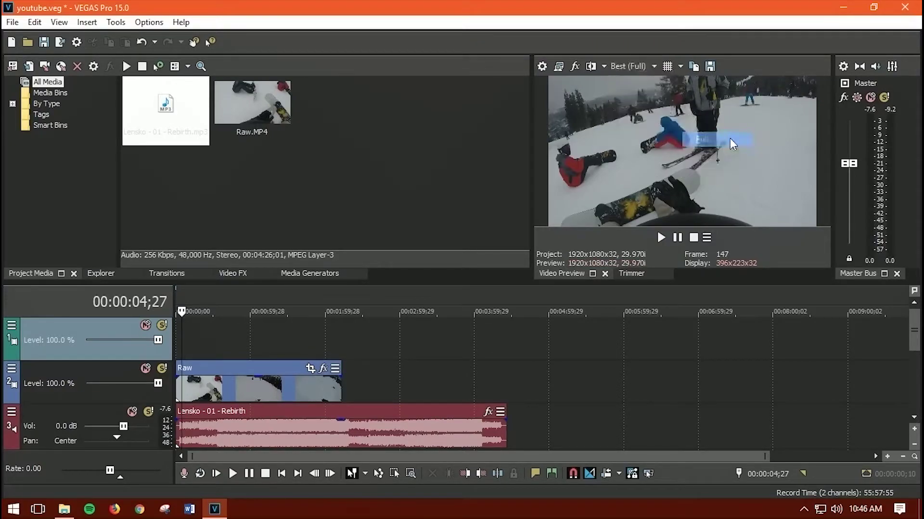
{"action": "left_click", "coordinate": [662, 237]}
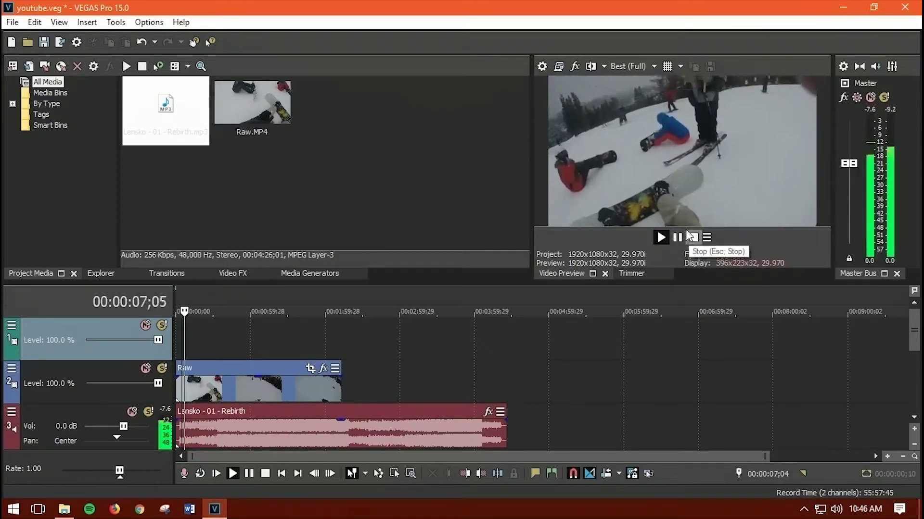
Step: Set the video preview quality to Draft (Full) and stop playback
{"action": "left_click", "coordinate": [639, 66]}
{"action": "mouse_move", "coordinate": [645, 80]}
{"action": "left_click", "coordinate": [710, 94]}
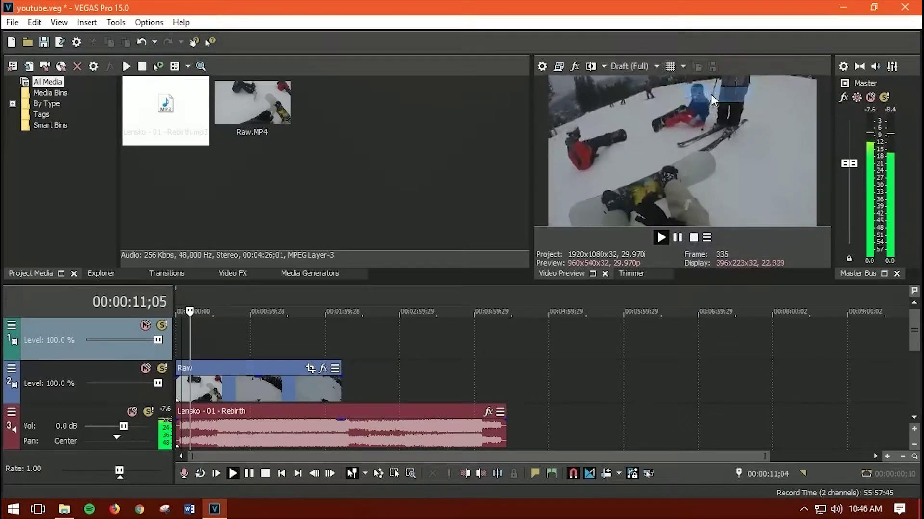
{"action": "key", "text": "space"}
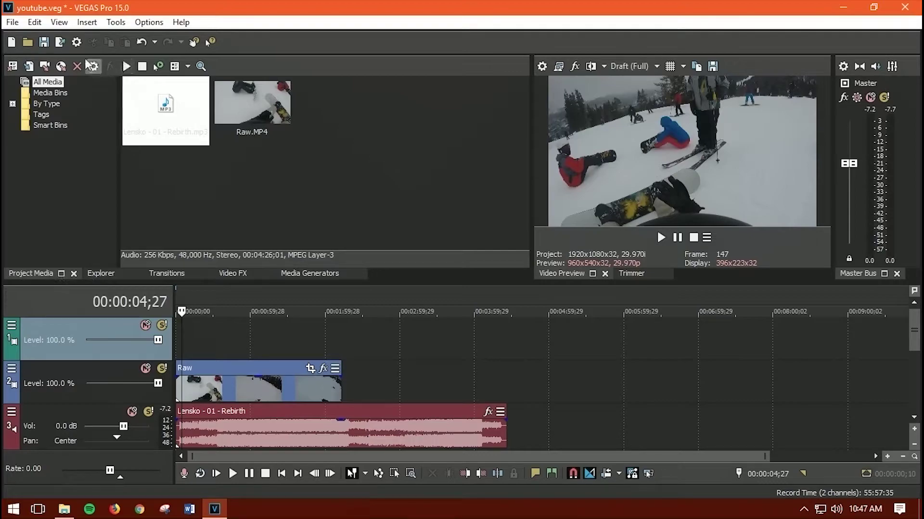
Step: Apply the Default Layout to the program's windows
{"action": "left_click", "coordinate": [60, 23]}
{"action": "left_click", "coordinate": [59, 22]}
{"action": "left_click", "coordinate": [59, 22]}
{"action": "mouse_move", "coordinate": [145, 74]}
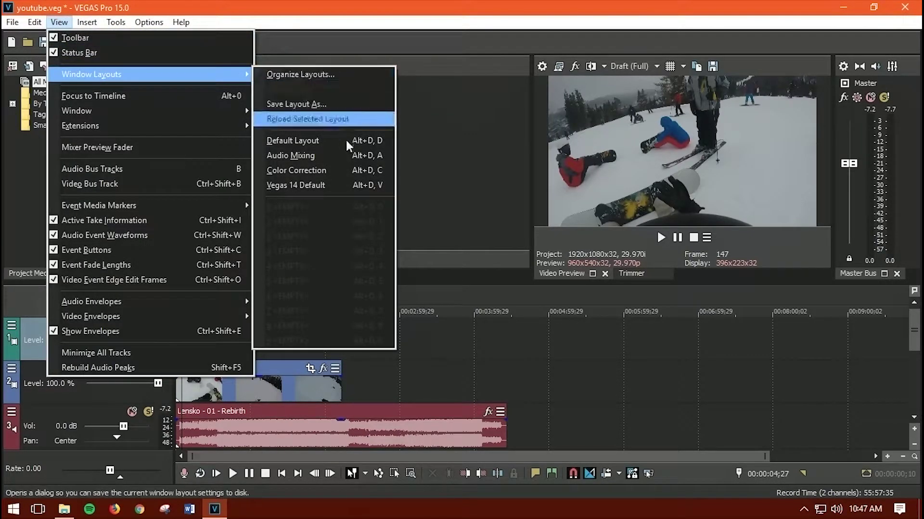
{"action": "left_click", "coordinate": [315, 144]}
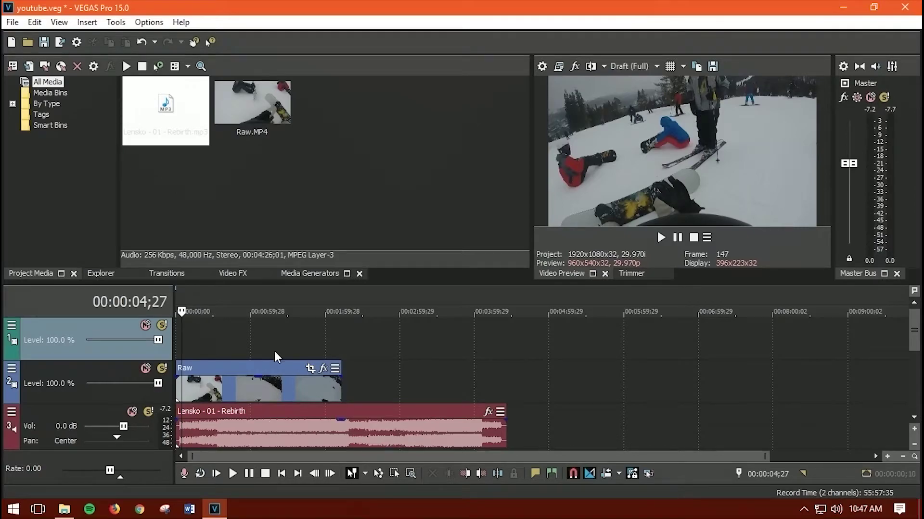
Step: Place the playhead at the Raw video's end, 00:02:13;15, and shorten the music to about 1:15 past it
{"action": "left_click", "coordinate": [348, 424]}
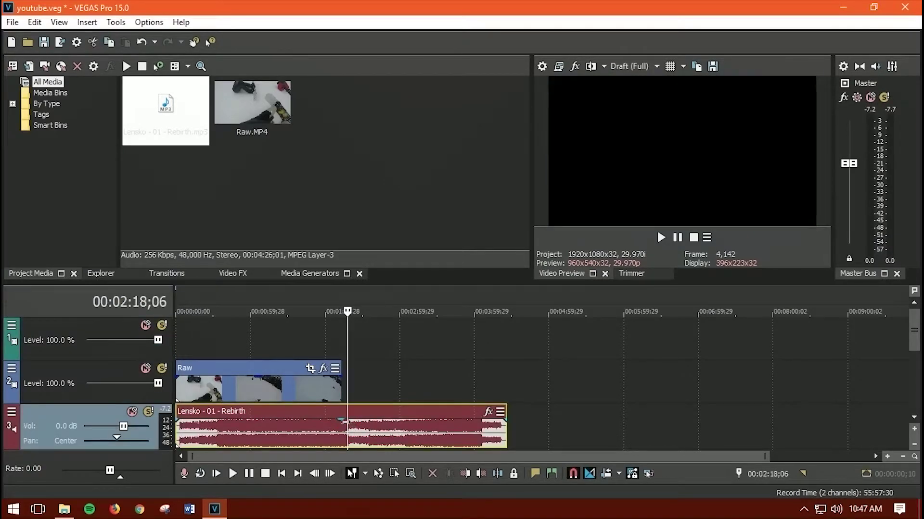
{"action": "left_click", "coordinate": [341, 411]}
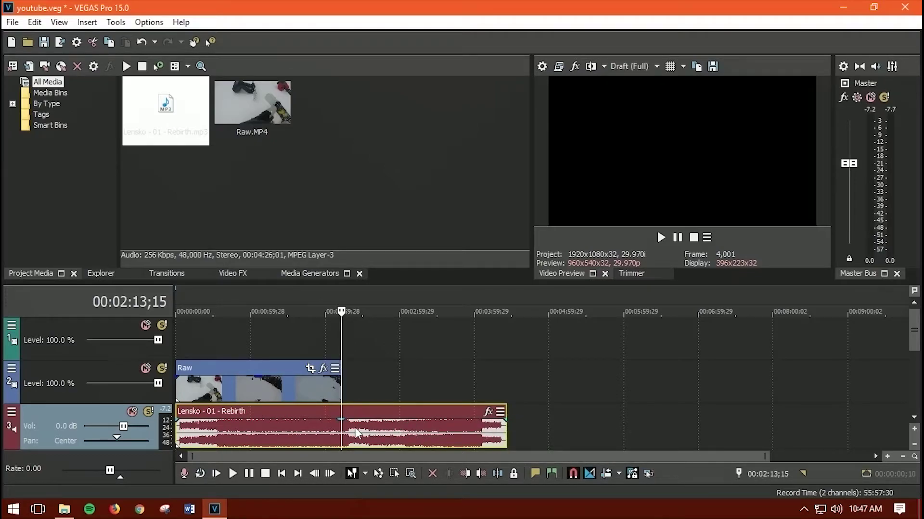
{"action": "left_click_drag", "start_coordinate": [505, 429], "coordinate": [435, 426]}
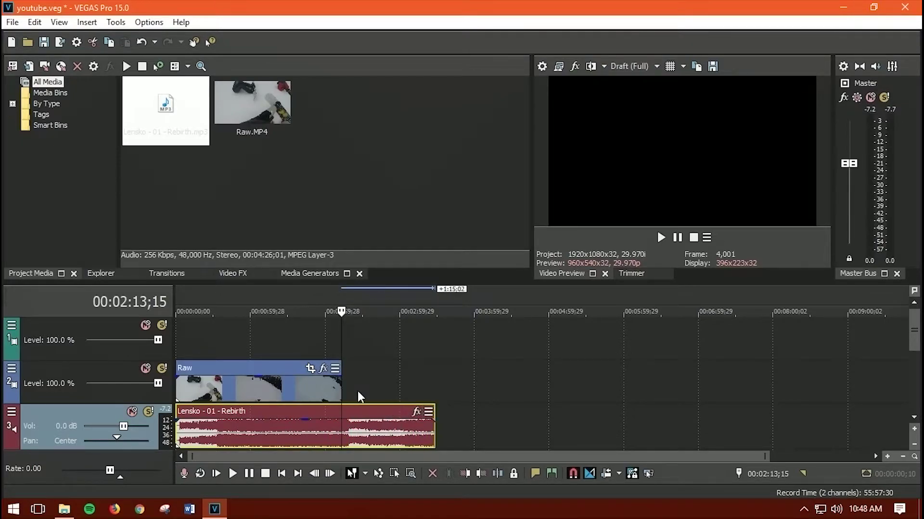
Step: Split the music at the Raw video's end, 00:02:13;15, and delete the leftover part
{"action": "key", "text": "s"}
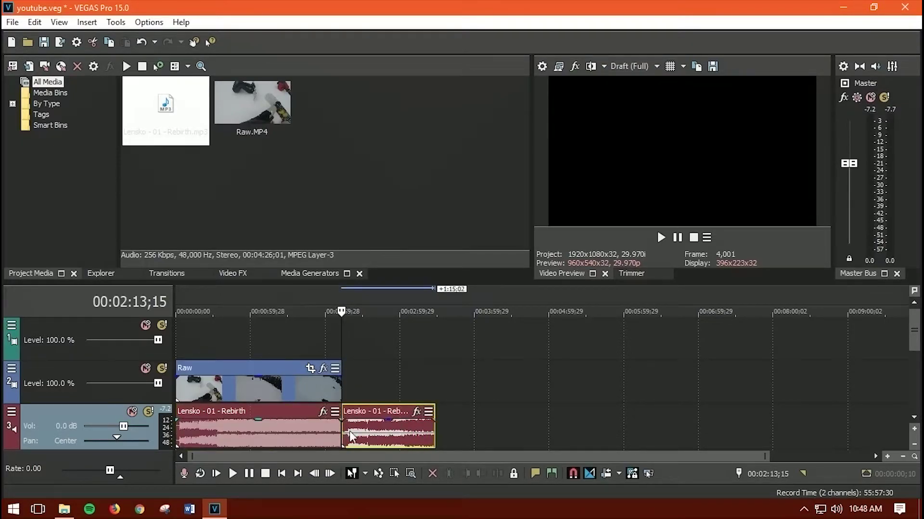
{"action": "left_click", "coordinate": [378, 440]}
{"action": "right_click", "coordinate": [378, 440]}
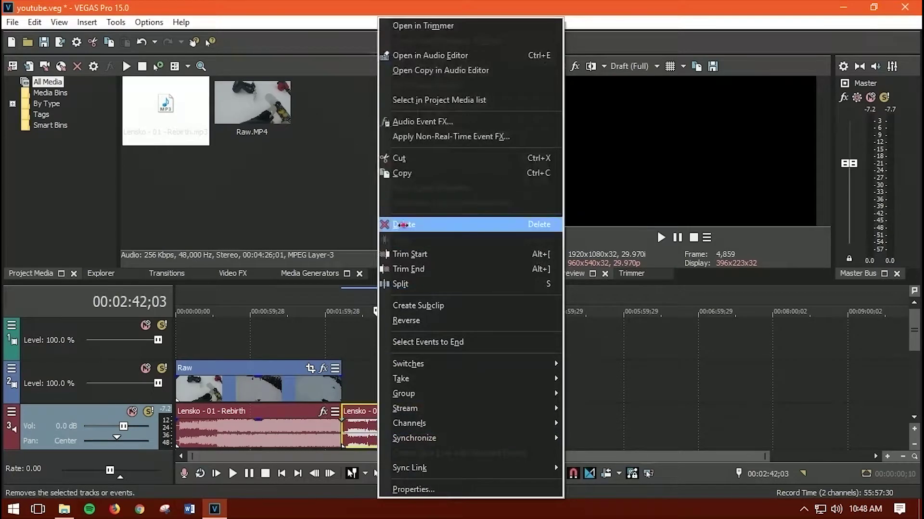
{"action": "left_click", "coordinate": [409, 223]}
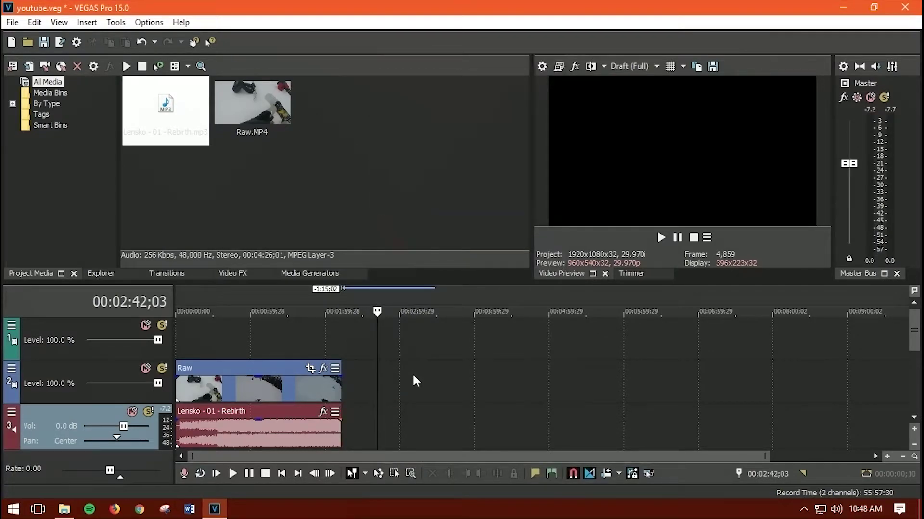
{"action": "double_click", "coordinate": [914, 341]}
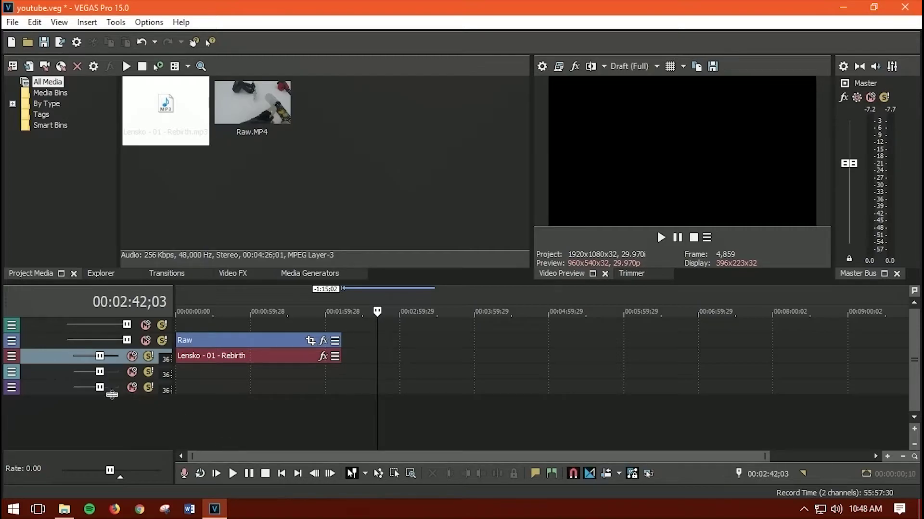
{"action": "double_click", "coordinate": [916, 357]}
{"action": "mouse_move", "coordinate": [916, 345]}
{"action": "left_mouse_down"}
{"action": "mouse_move", "coordinate": [917, 361]}
{"action": "mouse_move", "coordinate": [916, 345]}
{"action": "left_mouse_up"}
Step: Add a (Legacy) Text event with the Default Text preset at the start of the empty video track
{"action": "left_click", "coordinate": [204, 336]}
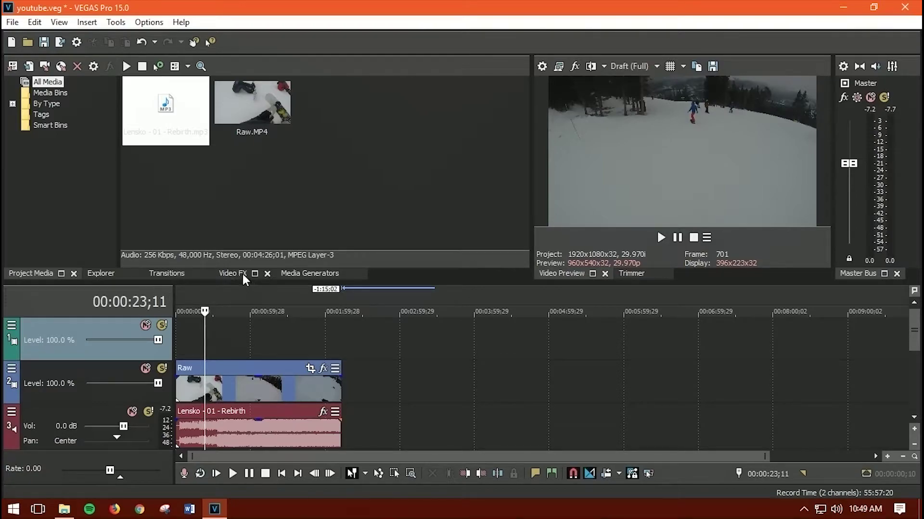
{"action": "left_click", "coordinate": [293, 275]}
{"action": "left_click", "coordinate": [74, 190]}
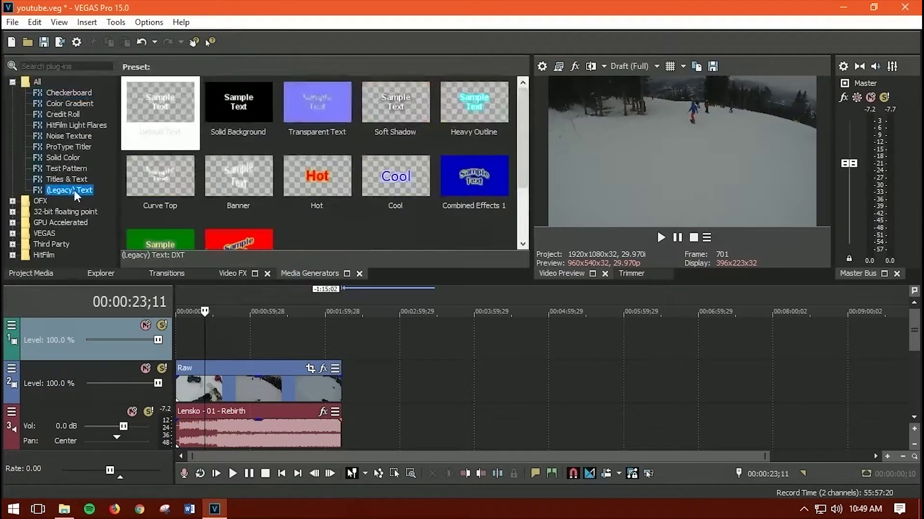
{"action": "left_click_drag", "start_coordinate": [160, 113], "coordinate": [188, 348]}
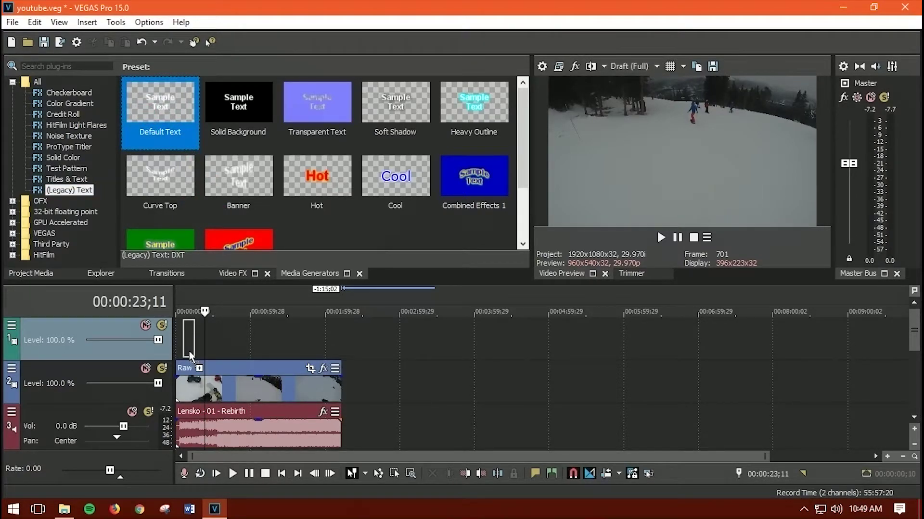
{"action": "left_click_drag", "start_coordinate": [189, 352], "coordinate": [184, 351]}
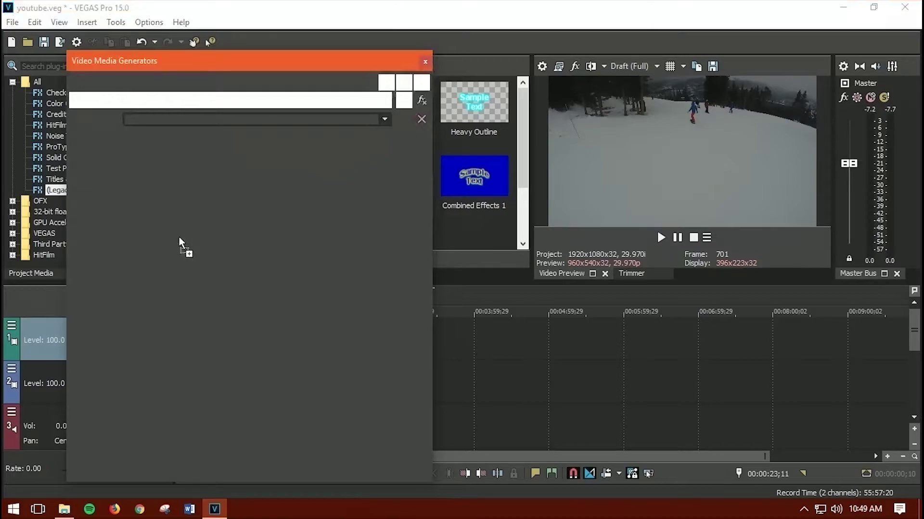
Step: Replace the sample text of the title with "VLog 1"
{"action": "left_click", "coordinate": [251, 287]}
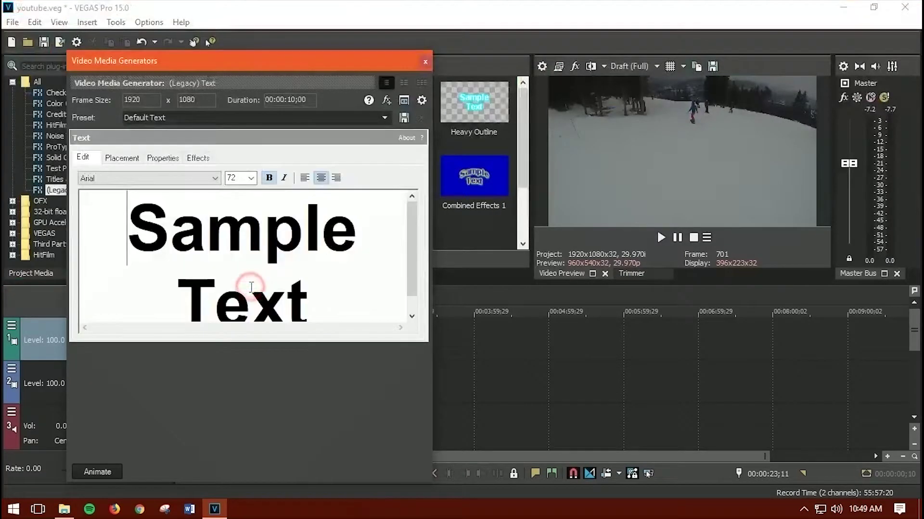
{"action": "double_click", "coordinate": [127, 223]}
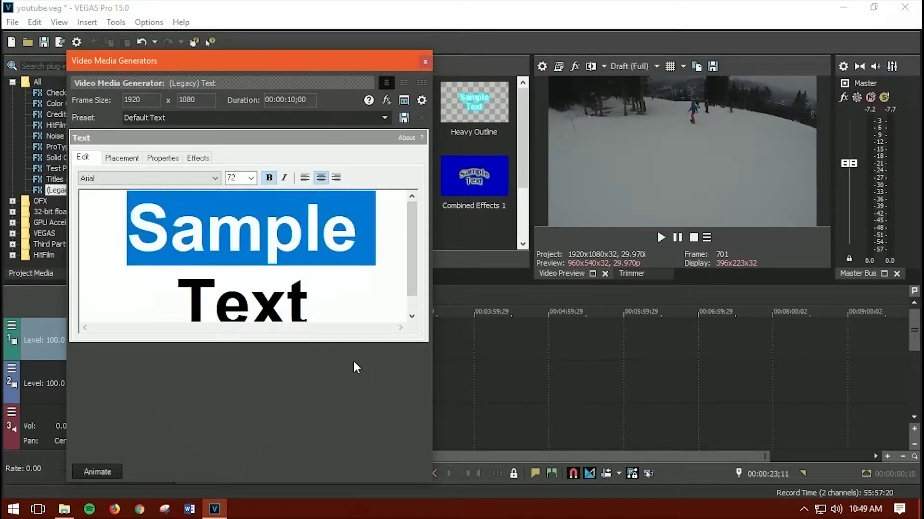
{"action": "key", "text": "ctrl+a"}
{"action": "type", "text": "VLog"}
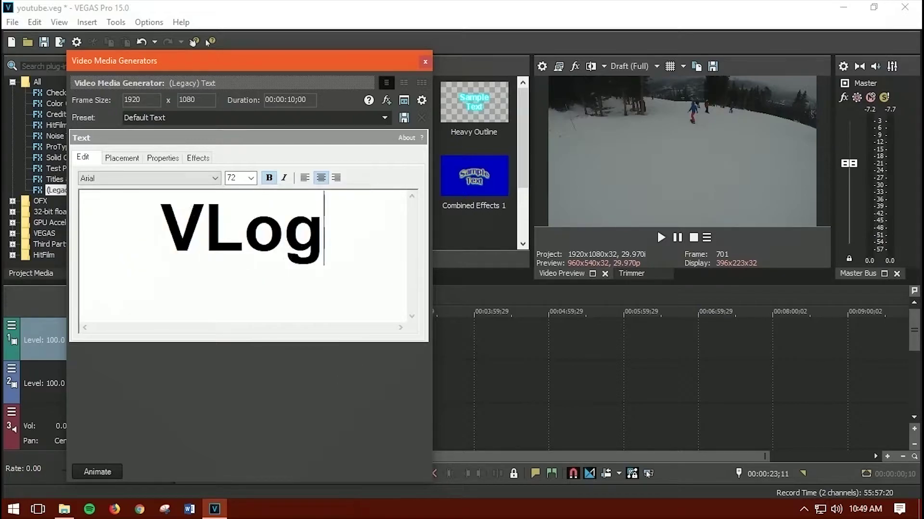
{"action": "type", "text": " 1"}
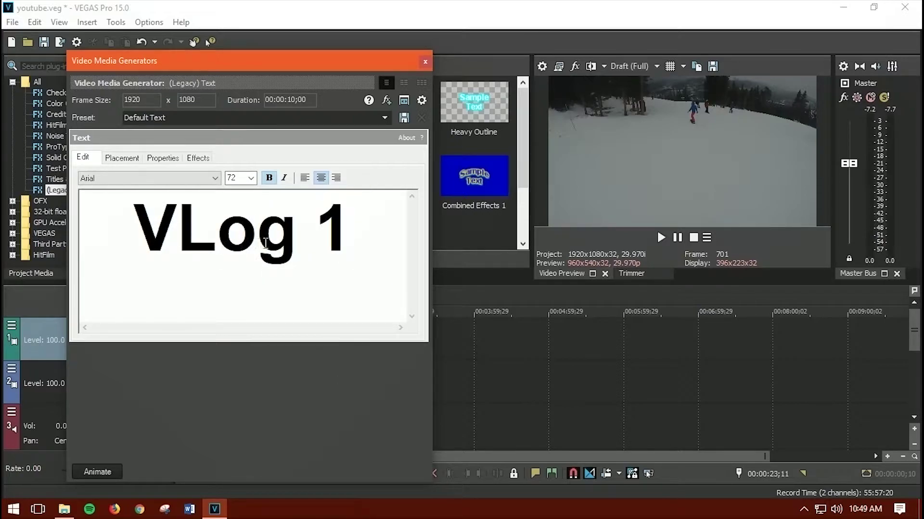
Step: Place the playhead at 00:00:04;27 within the title event to preview it over the video while keeping its settings open
{"action": "left_click_drag", "start_coordinate": [355, 67], "coordinate": [801, 107]}
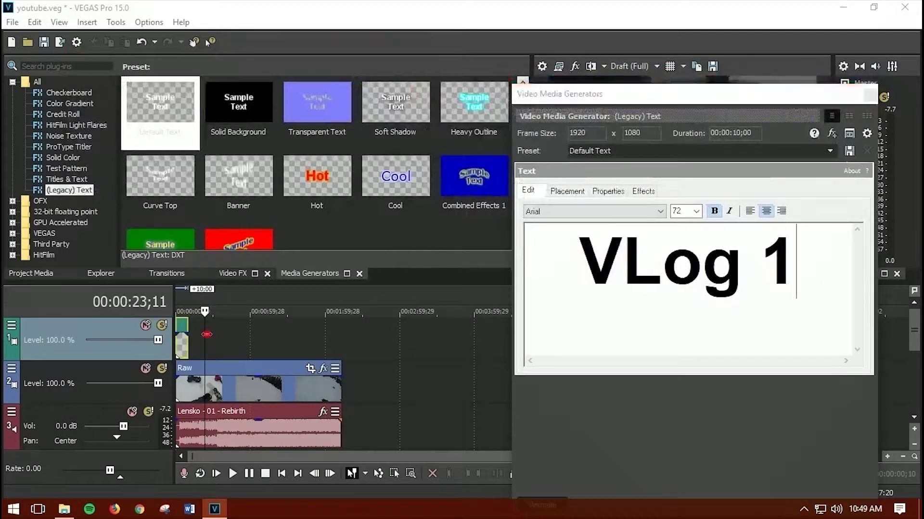
{"action": "left_click", "coordinate": [189, 331]}
{"action": "left_click", "coordinate": [177, 335]}
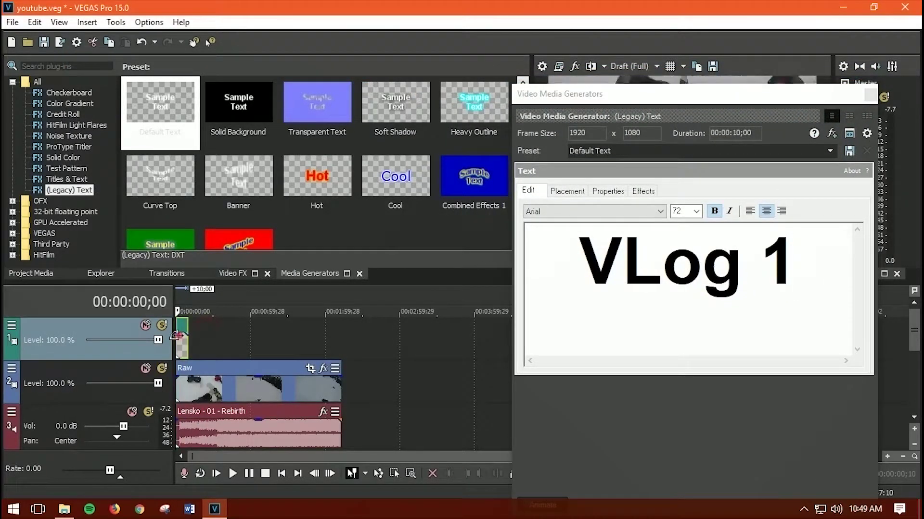
{"action": "left_click", "coordinate": [183, 371]}
{"action": "left_click_drag", "start_coordinate": [662, 98], "coordinate": [278, 89]}
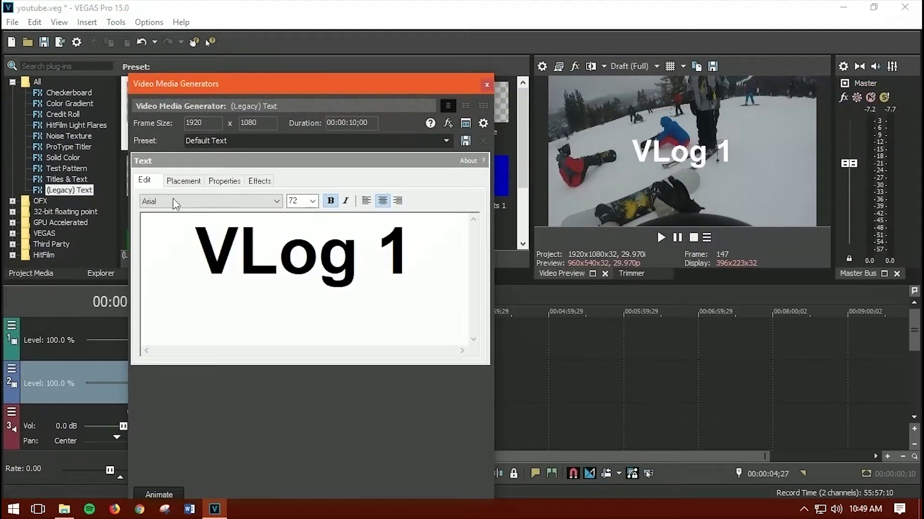
Step: Set the font of the whole "VLog 1" title to Againts and turn off bold
{"action": "triple_click", "coordinate": [268, 274]}
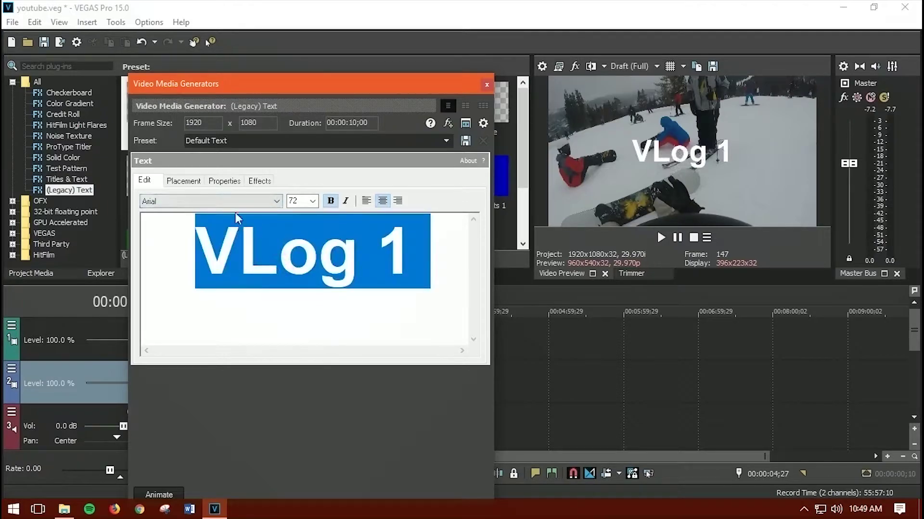
{"action": "left_click", "coordinate": [212, 201]}
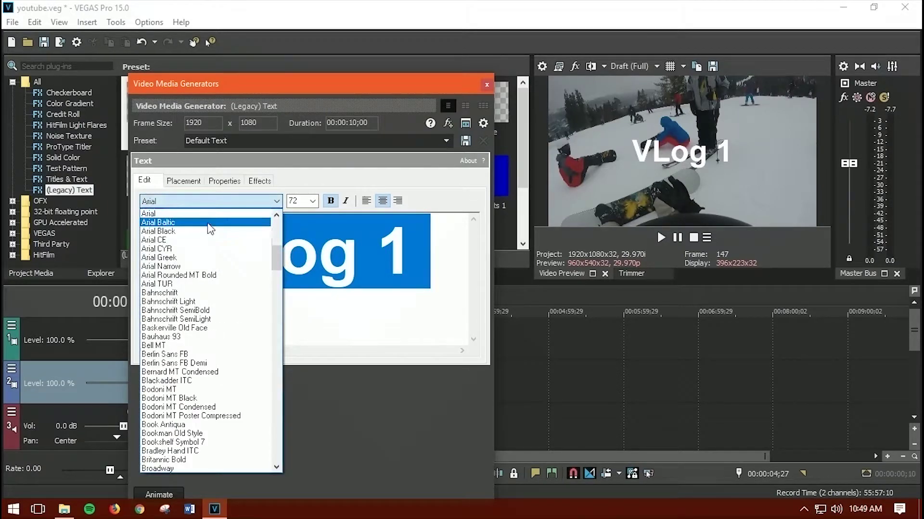
{"action": "scroll", "coordinate": [207, 260], "scroll_direction": "up", "scroll_amount": 5}
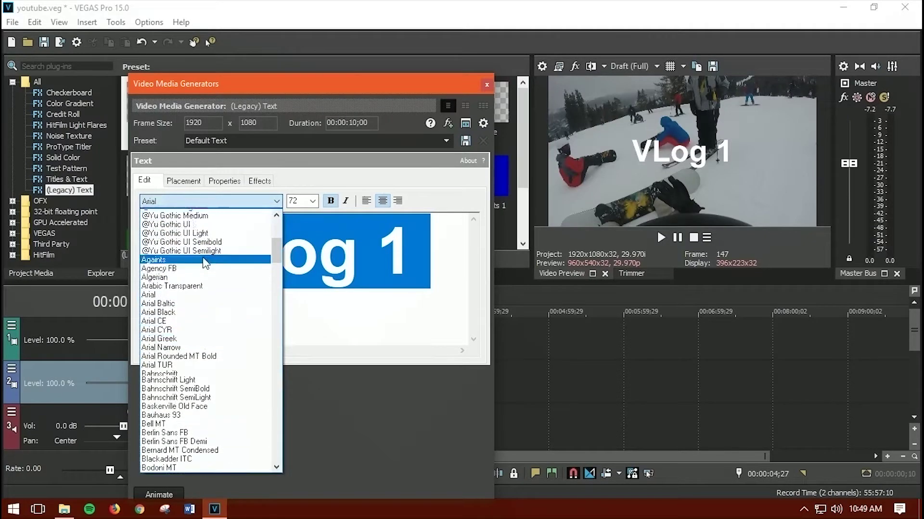
{"action": "left_click", "coordinate": [181, 311]}
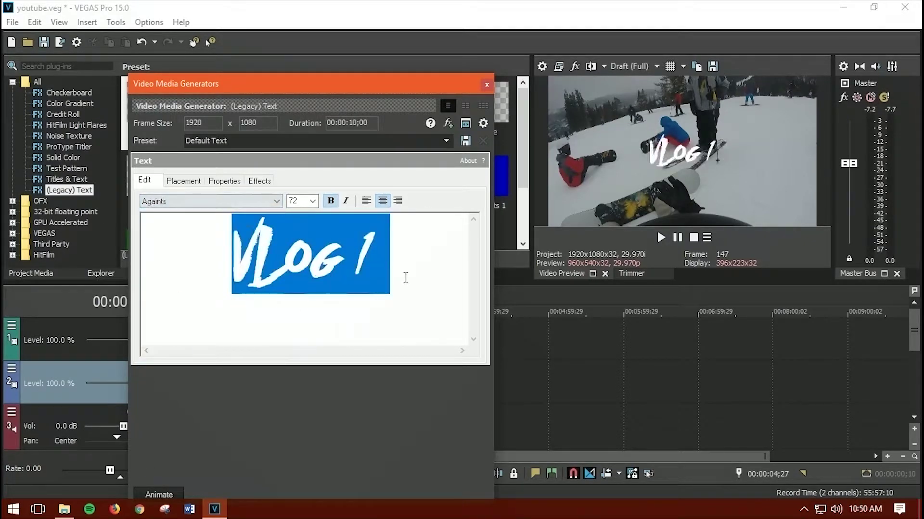
{"action": "left_click", "coordinate": [388, 258]}
{"action": "key", "text": "ctrl+a"}
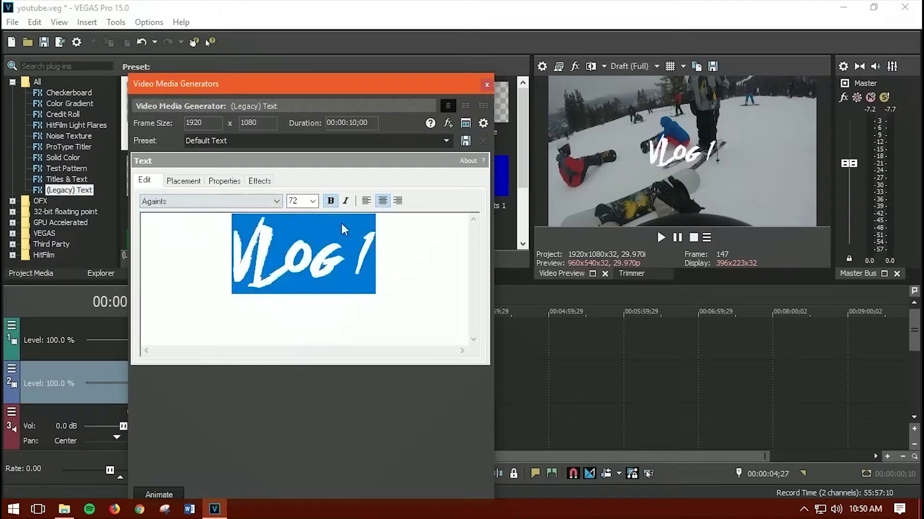
{"action": "left_click", "coordinate": [330, 202]}
Step: Set the title's background color to RGB 0, 255, 128 with alpha 0, and its text color to magenta 188, 0, 201
{"action": "left_click", "coordinate": [214, 183]}
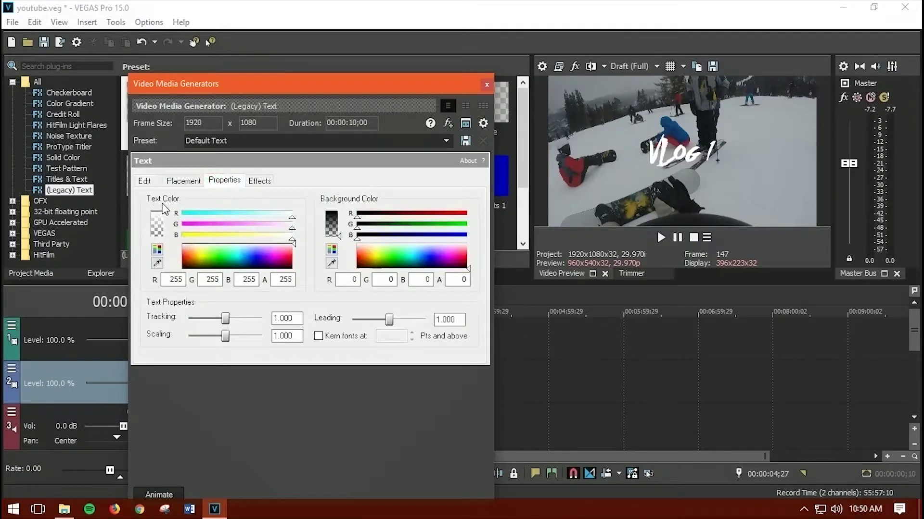
{"action": "left_click", "coordinate": [402, 256]}
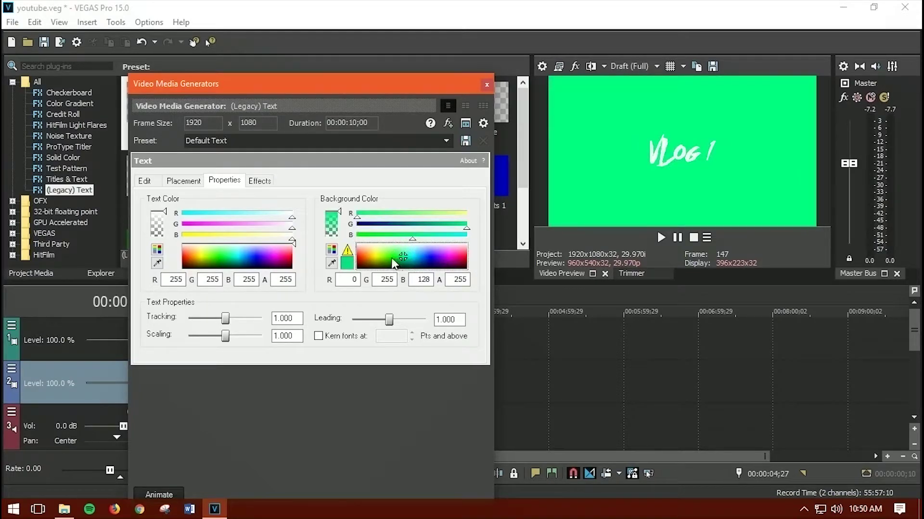
{"action": "left_click_drag", "start_coordinate": [340, 215], "coordinate": [343, 251]}
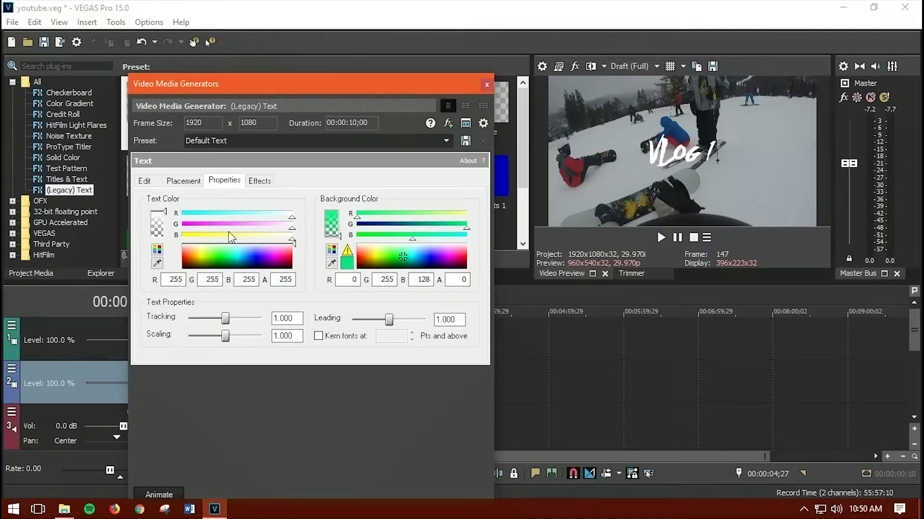
{"action": "mouse_move", "coordinate": [288, 263]}
{"action": "left_mouse_down"}
{"action": "mouse_move", "coordinate": [272, 251]}
{"action": "mouse_move", "coordinate": [275, 260]}
{"action": "left_mouse_up"}
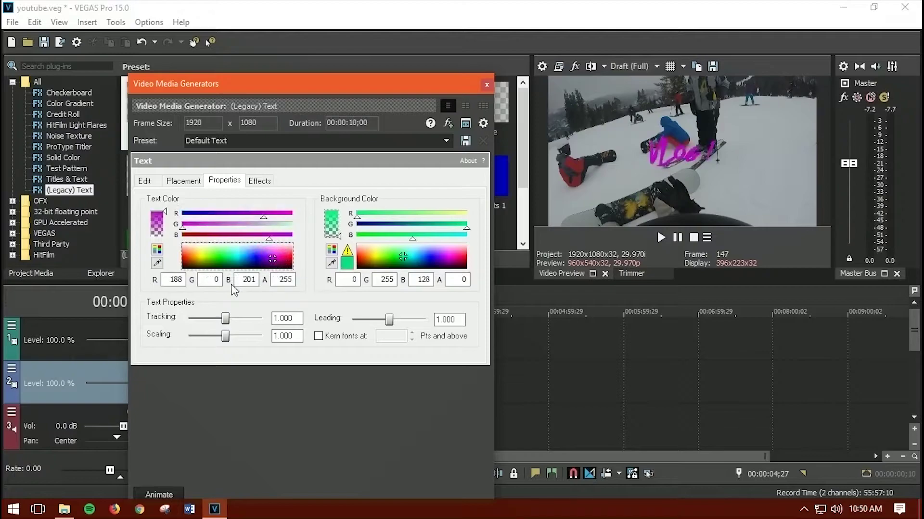
Step: Enable the title's outline and shadow, and set the shadow feather to 0.327
{"action": "left_click", "coordinate": [260, 181]}
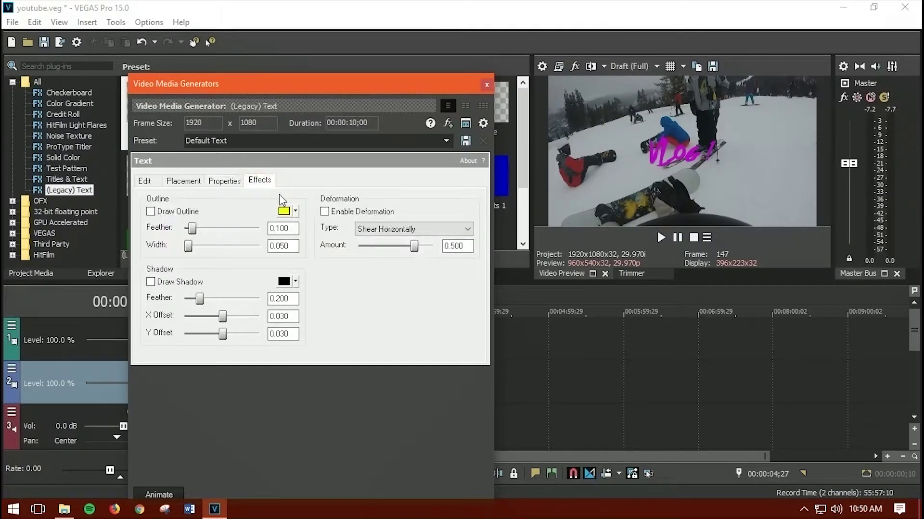
{"action": "left_click", "coordinate": [150, 212]}
{"action": "left_click", "coordinate": [150, 282]}
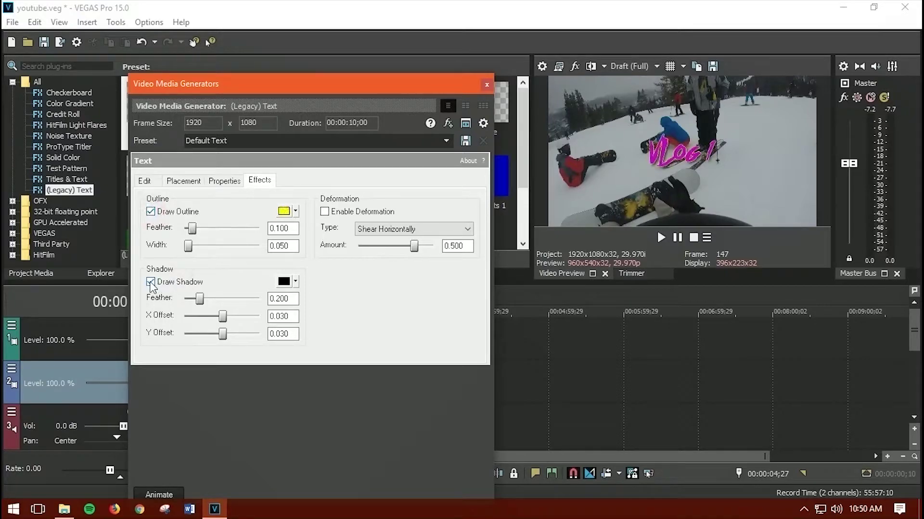
{"action": "mouse_move", "coordinate": [198, 298]}
{"action": "left_mouse_down"}
{"action": "mouse_move", "coordinate": [220, 303]}
{"action": "mouse_move", "coordinate": [201, 305]}
{"action": "mouse_move", "coordinate": [209, 309]}
{"action": "left_mouse_up"}
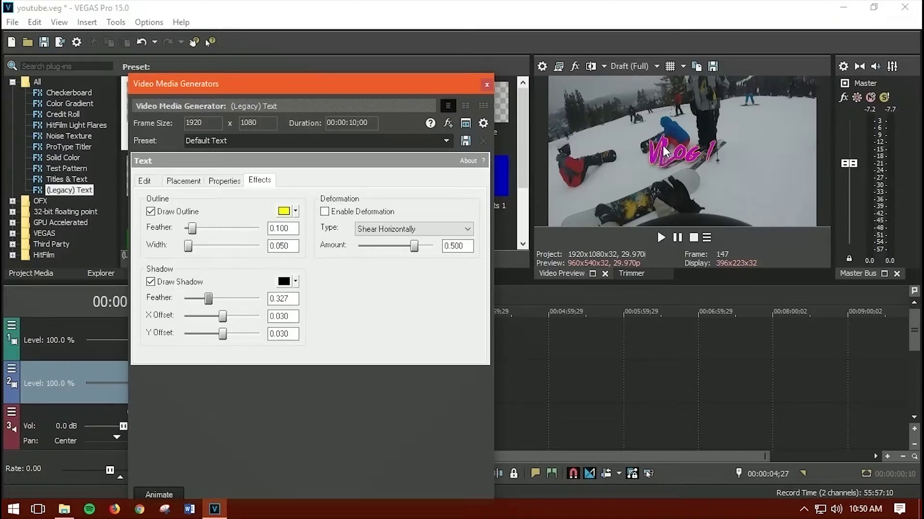
Step: Move the title slightly down and to the left within the frame and close its settings
{"action": "left_click", "coordinate": [182, 181]}
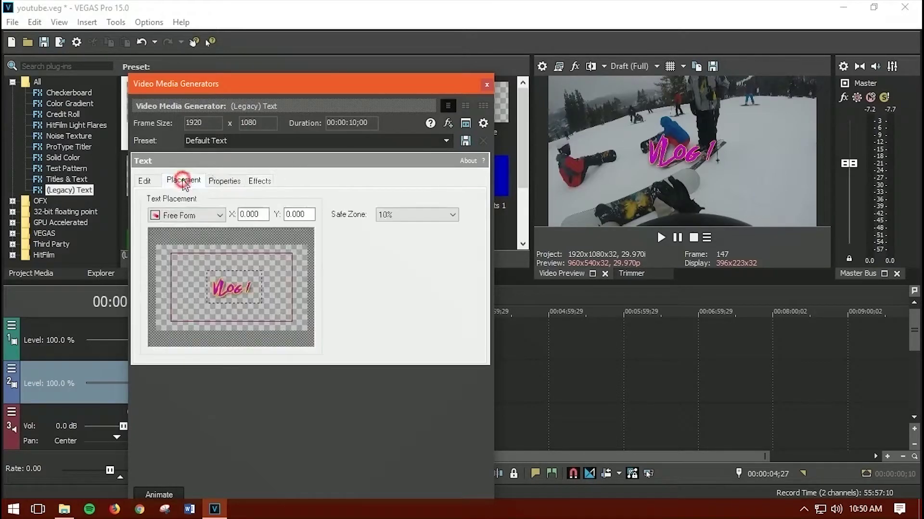
{"action": "left_click_drag", "start_coordinate": [237, 274], "coordinate": [230, 295]}
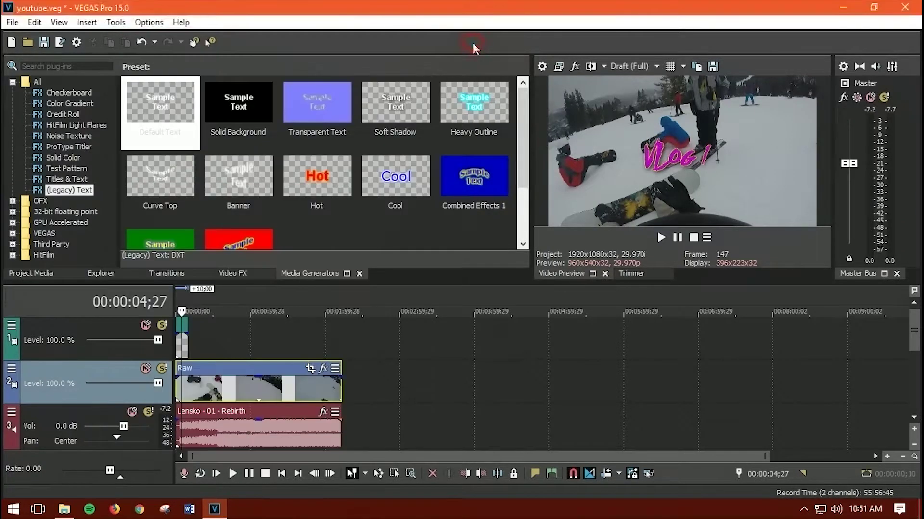
{"action": "left_click", "coordinate": [471, 44]}
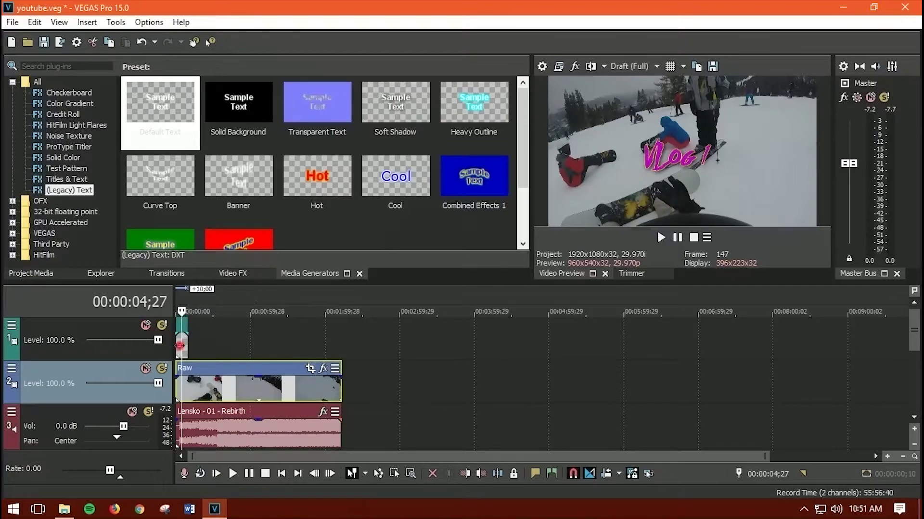
Step: Play the timeline from its beginning to preview the title, and stop playback
{"action": "key", "text": "ctrl+Home"}
{"action": "left_click", "coordinate": [660, 238]}
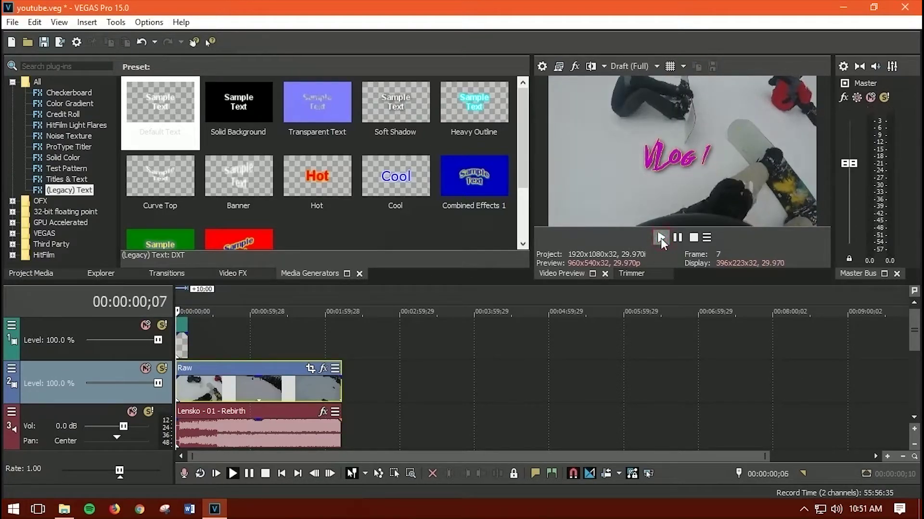
{"action": "left_click", "coordinate": [694, 237]}
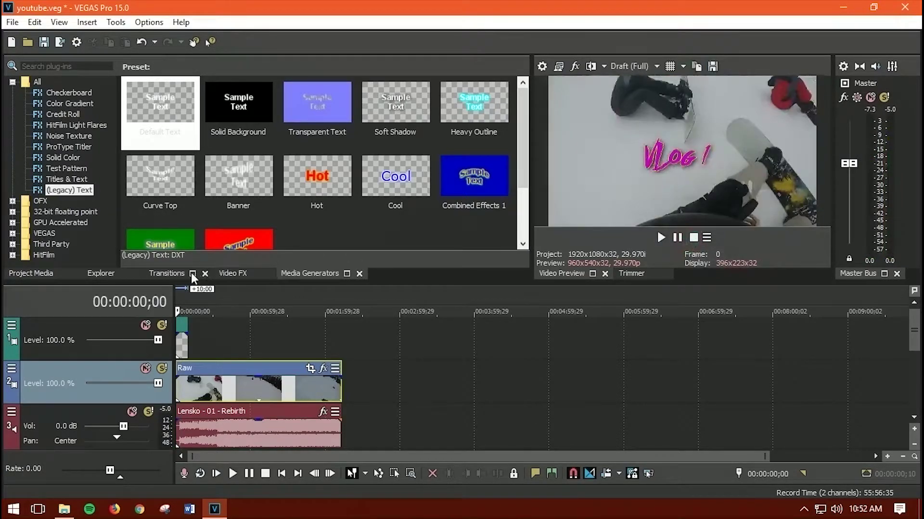
Step: Apply the 3D Blinds transition with the Slot Machine preset to the start of the title event
{"action": "left_click", "coordinate": [166, 273]}
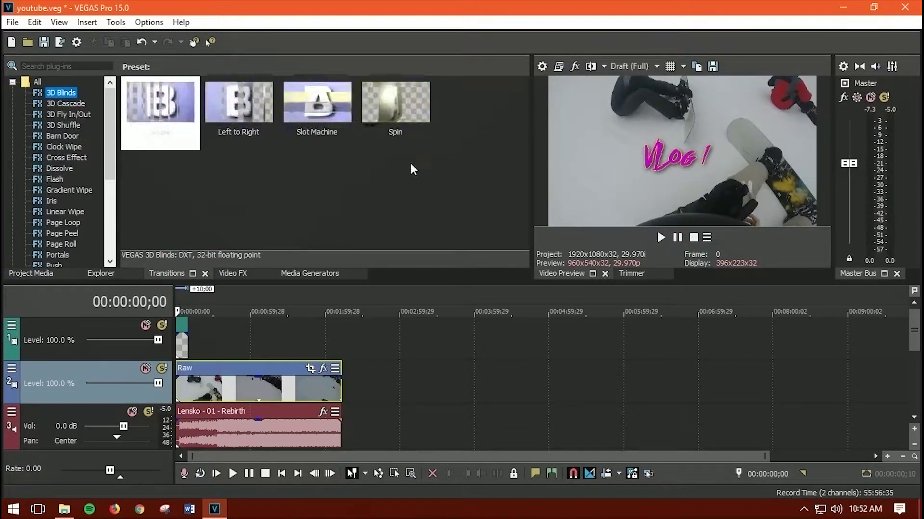
{"action": "scroll", "coordinate": [181, 339], "scroll_direction": "up", "scroll_amount": 5}
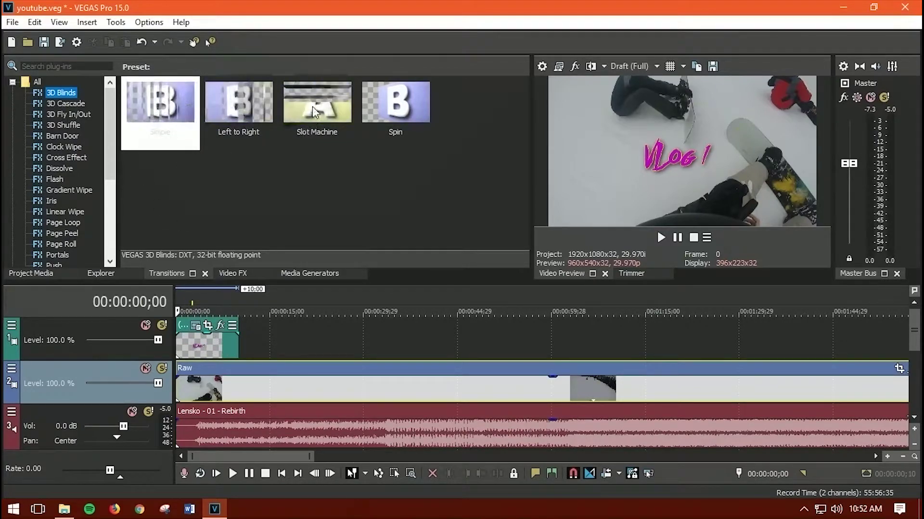
{"action": "left_click_drag", "start_coordinate": [300, 106], "coordinate": [177, 336]}
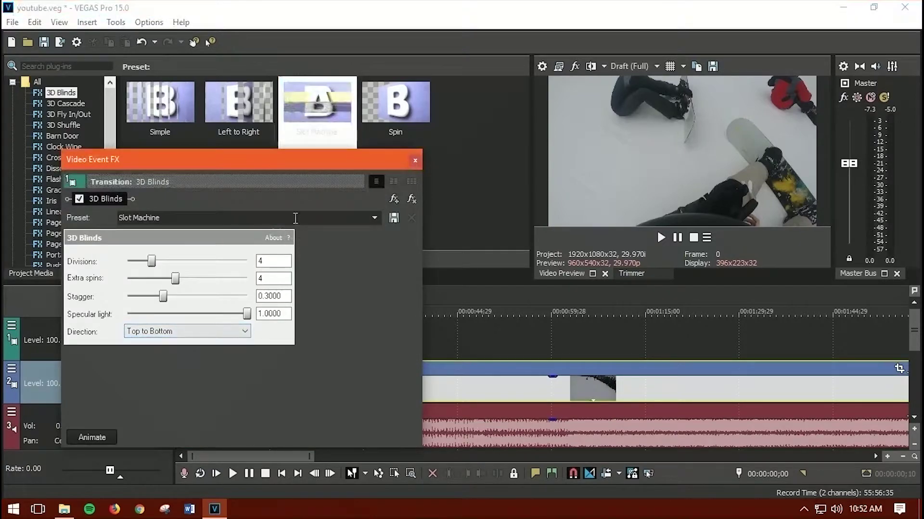
Step: Close the transition's settings and play the timeline from its beginning to preview the title's animated entrance, stopping after a few seconds
{"action": "left_click", "coordinate": [416, 161]}
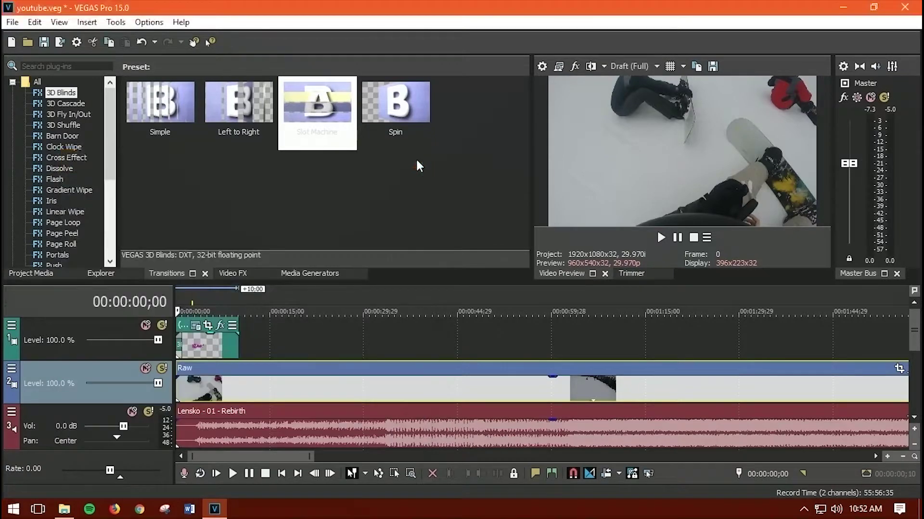
{"action": "left_click", "coordinate": [661, 237]}
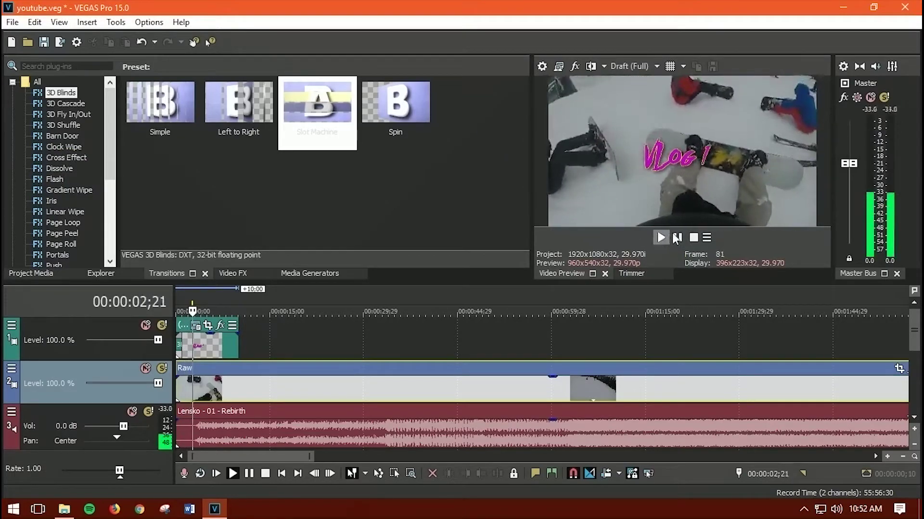
{"action": "left_click", "coordinate": [694, 237]}
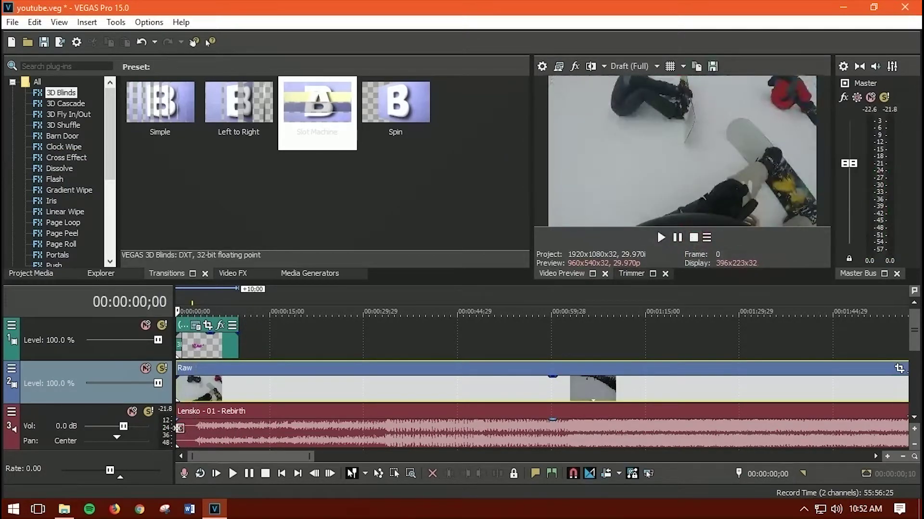
Step: Shift the music about 2 seconds 27 frames earlier by cutting its opening, and add a fade-in to the start of the Raw video event
{"action": "left_click_drag", "start_coordinate": [178, 428], "coordinate": [208, 430]}
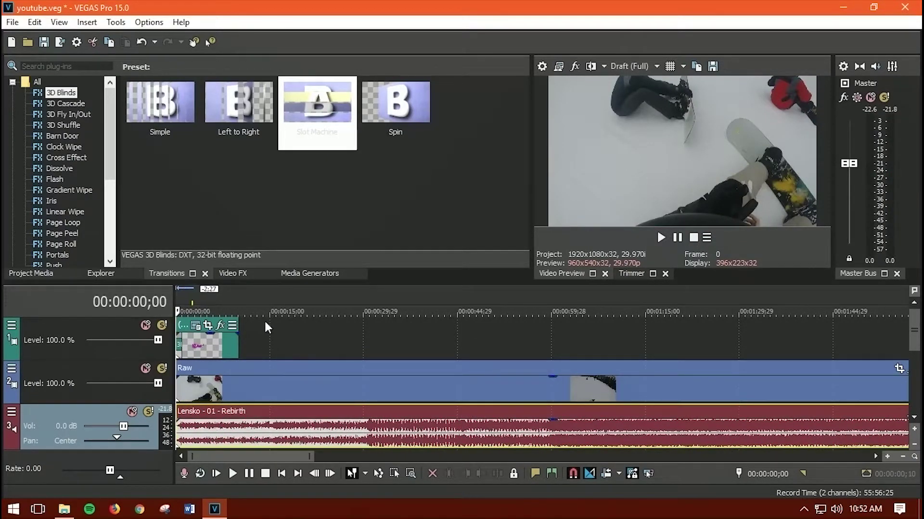
{"action": "left_click", "coordinate": [199, 388]}
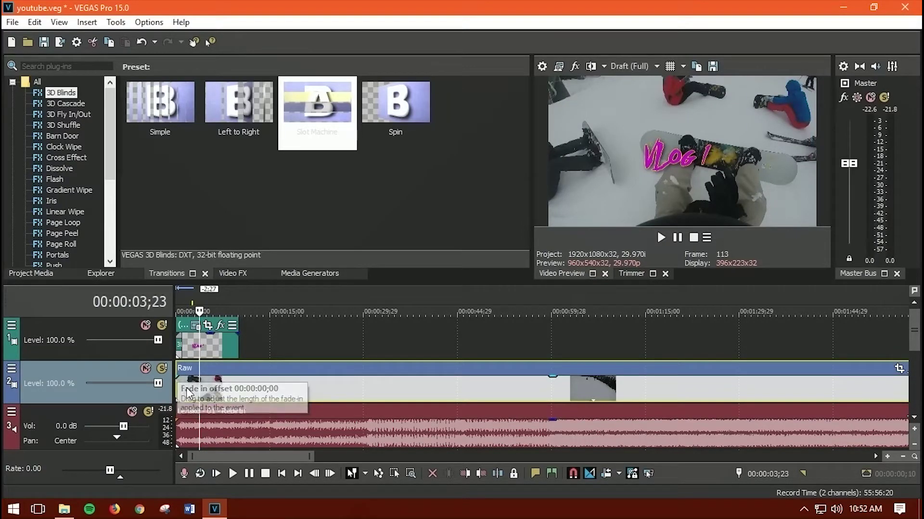
{"action": "left_click_drag", "start_coordinate": [174, 378], "coordinate": [213, 381]}
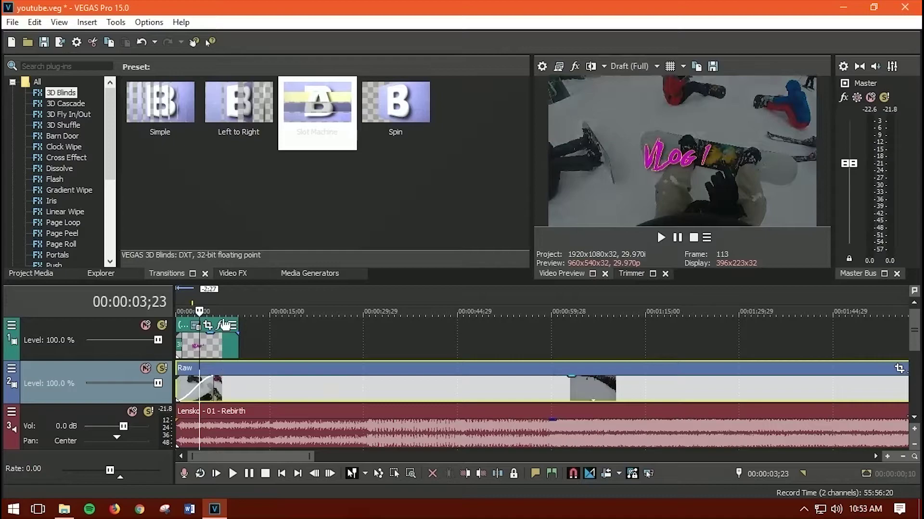
Step: Play the opening of the timeline to preview the video fade-in with the trimmed music, and stop playback
{"action": "key", "text": "space"}
{"action": "key", "text": "j"}
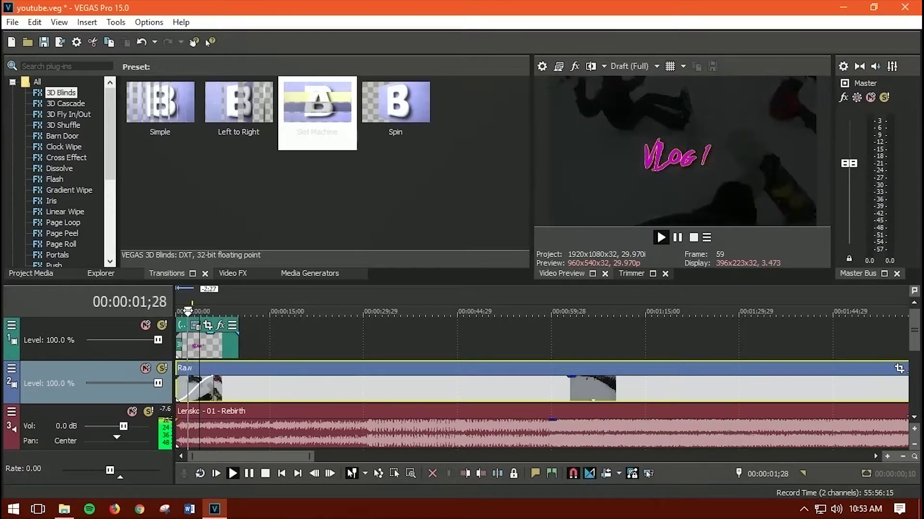
{"action": "left_click", "coordinate": [661, 237]}
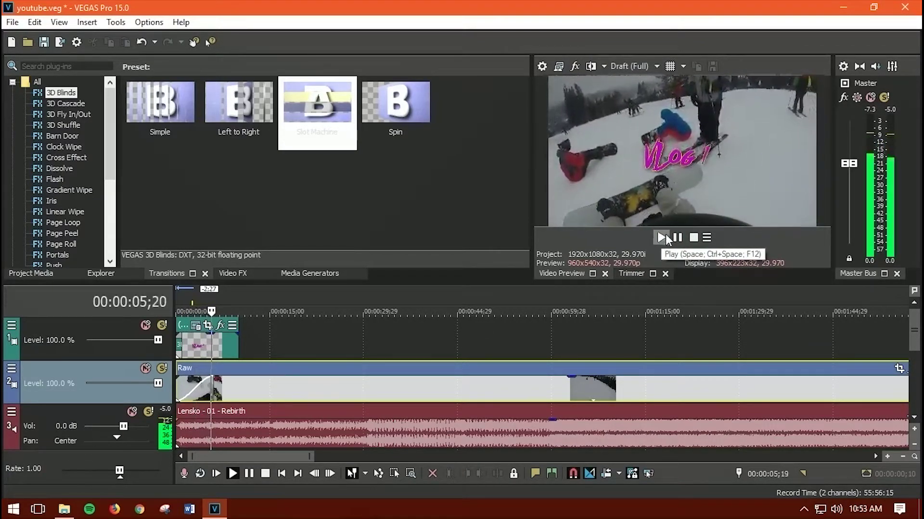
{"action": "key", "text": "space"}
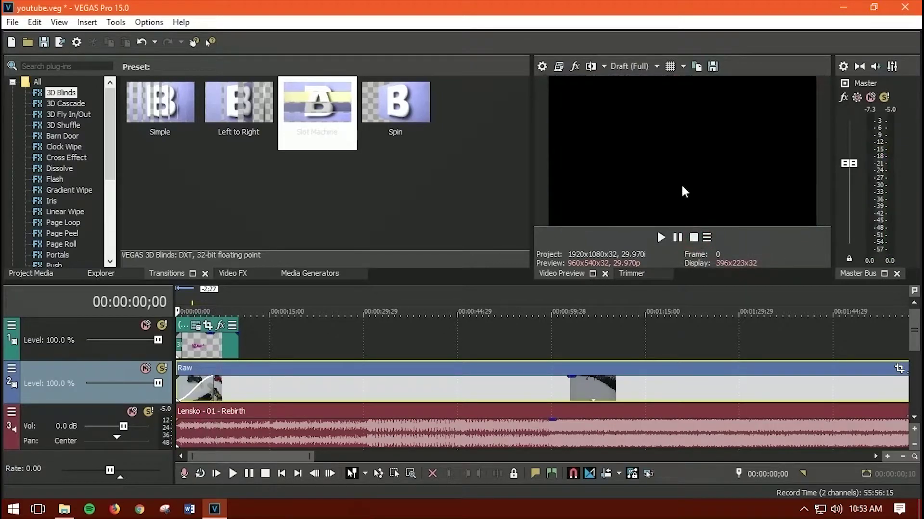
Step: Move the title event about 5 seconds 12 frames into the timeline and preview the opening
{"action": "left_click_drag", "start_coordinate": [201, 345], "coordinate": [236, 350]}
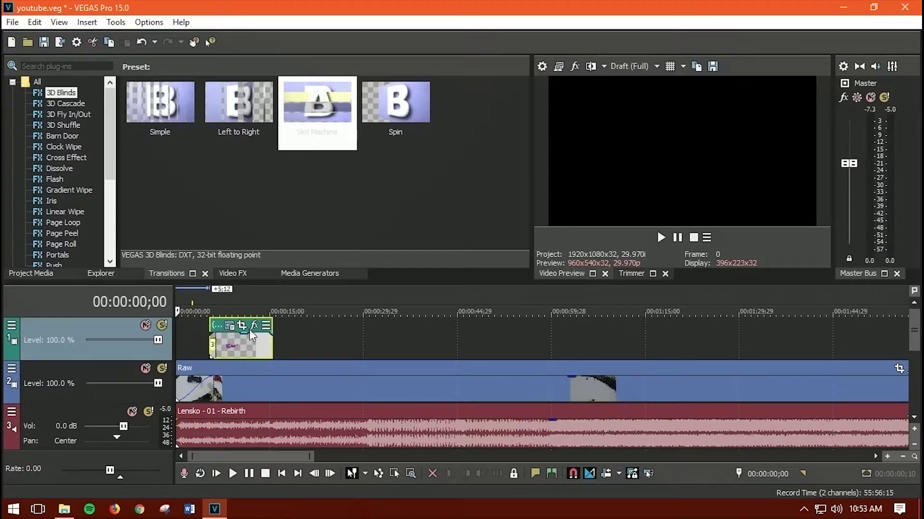
{"action": "left_click", "coordinate": [661, 238]}
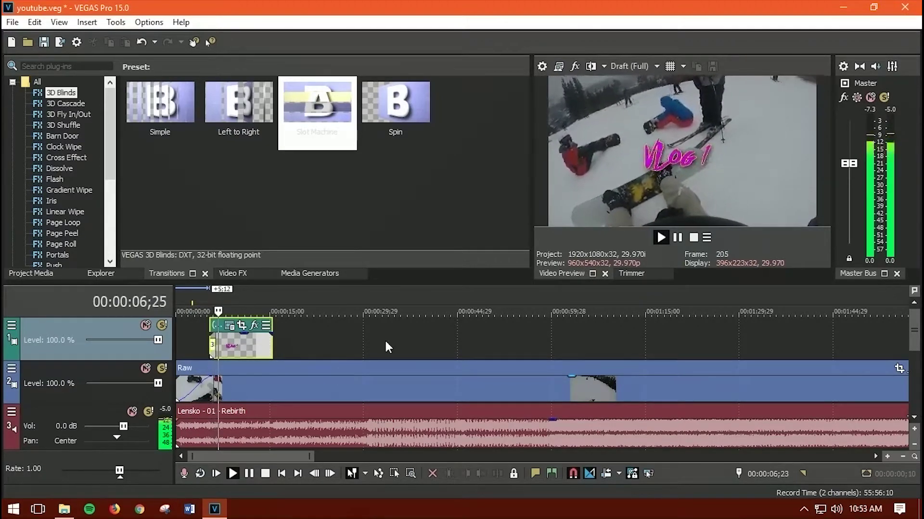
{"action": "left_click", "coordinate": [692, 237]}
Step: Look through the Raw video event for the start of an unwanted section and split the event at 00:00:56;08
{"action": "left_click", "coordinate": [268, 388]}
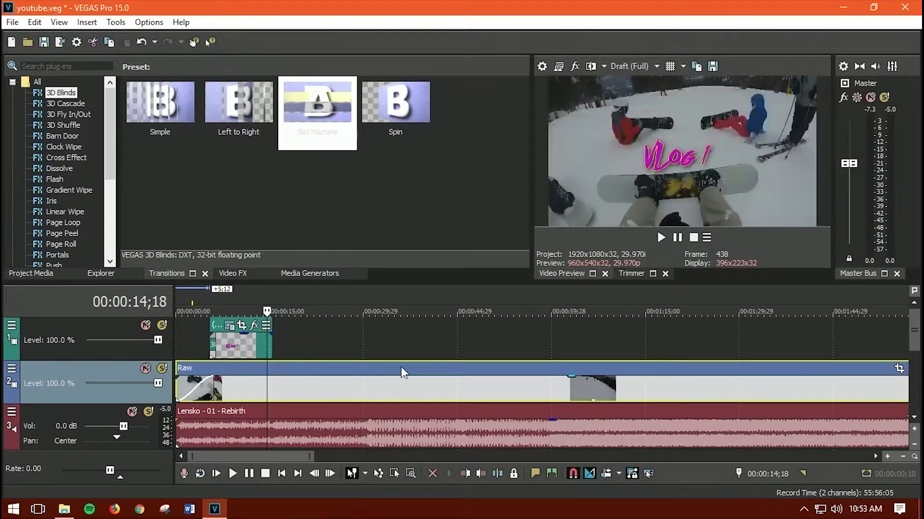
{"action": "scroll", "coordinate": [400, 375], "scroll_direction": "down", "scroll_amount": 3}
{"action": "scroll", "coordinate": [310, 393], "scroll_direction": "up", "scroll_amount": 2}
{"action": "scroll", "coordinate": [310, 394], "scroll_direction": "up", "scroll_amount": 1}
{"action": "left_click", "coordinate": [397, 382]}
{"action": "left_click", "coordinate": [468, 382]}
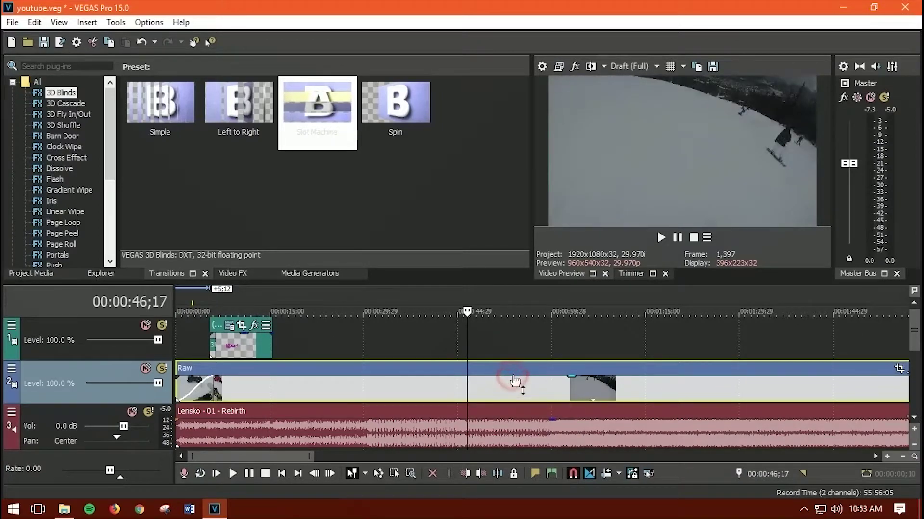
{"action": "left_click", "coordinate": [528, 383]}
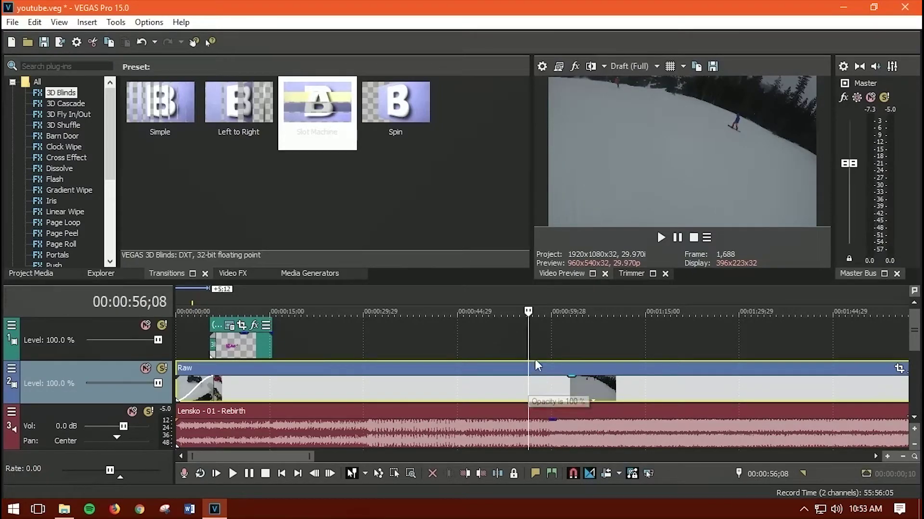
{"action": "key", "text": "s"}
Step: Find the end of the unwanted section in the second Raw event and split it at 00:01:23;14
{"action": "left_click", "coordinate": [597, 384]}
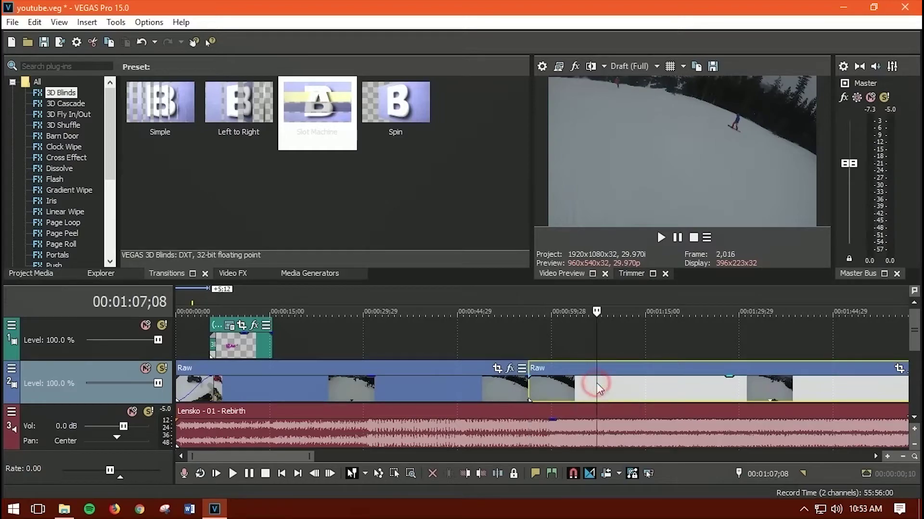
{"action": "left_click", "coordinate": [656, 383]}
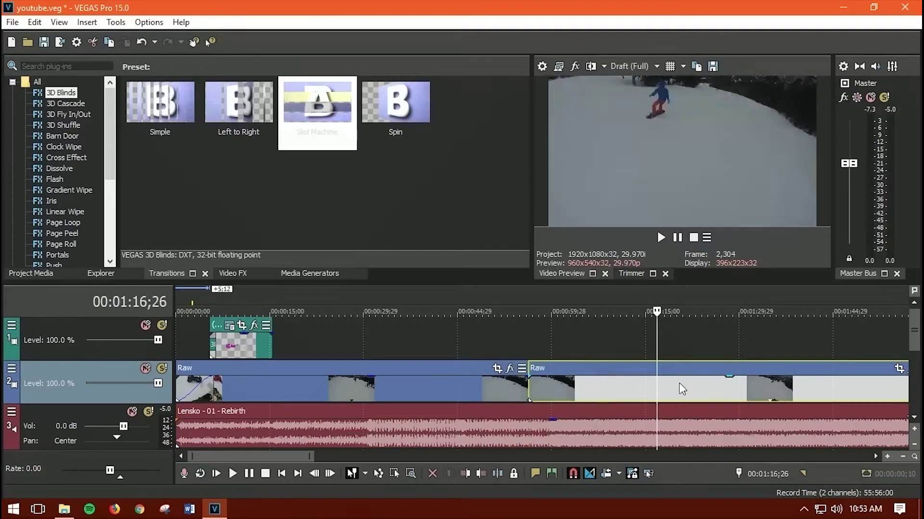
{"action": "left_click", "coordinate": [678, 383]}
{"action": "left_click", "coordinate": [698, 383]}
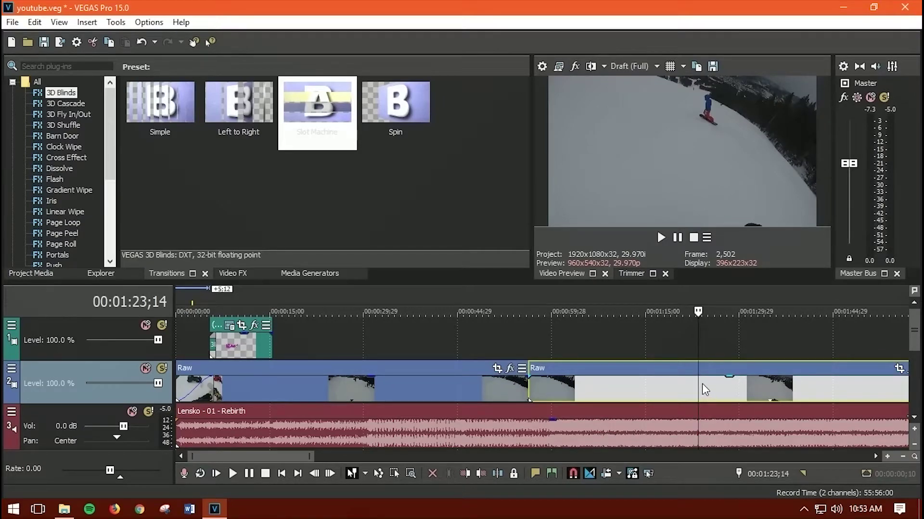
{"action": "key", "text": "s"}
Step: Delete the middle Raw segment and move the remaining segment against the end of the first to close the gap
{"action": "left_click", "coordinate": [613, 386]}
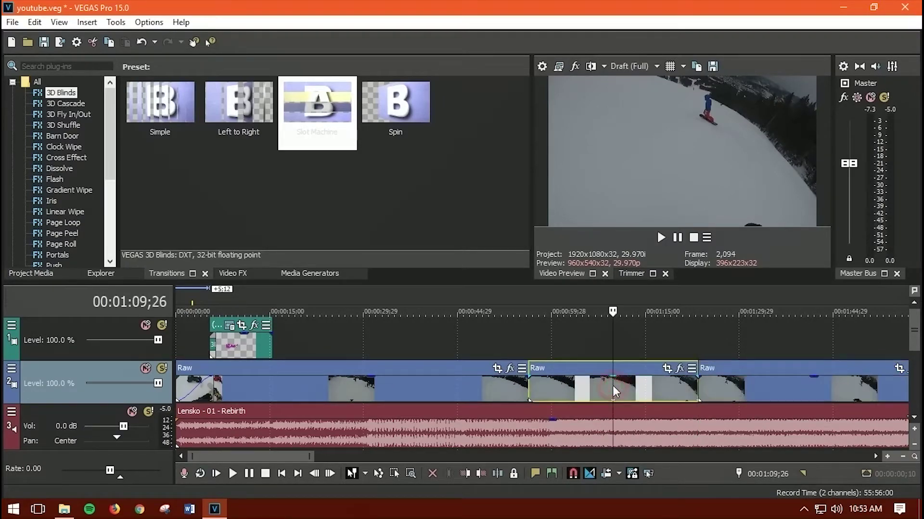
{"action": "right_click", "coordinate": [613, 385]}
{"action": "left_click", "coordinate": [649, 210]}
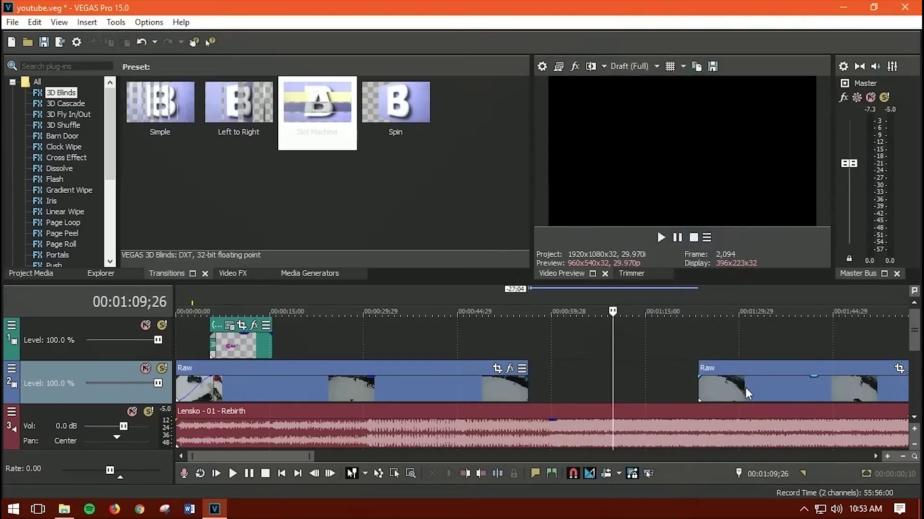
{"action": "left_click_drag", "start_coordinate": [749, 388], "coordinate": [578, 381]}
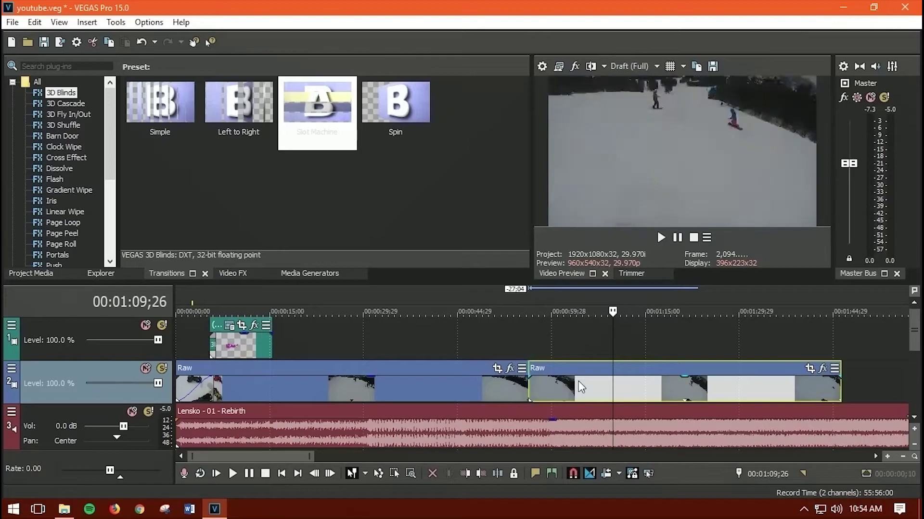
Step: Play the timeline across the cut between the two Raw segments to preview it, and stop playback
{"action": "left_click", "coordinate": [478, 382]}
{"action": "left_click", "coordinate": [660, 237]}
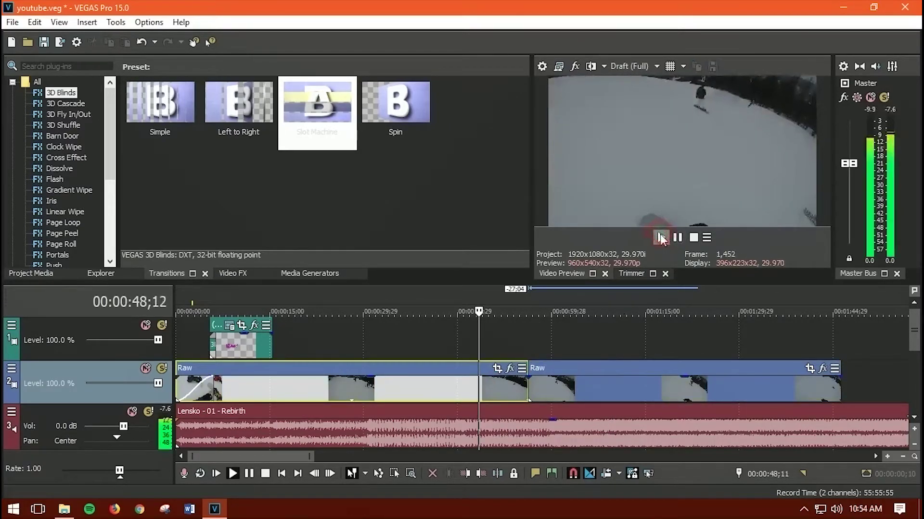
{"action": "left_click", "coordinate": [513, 387]}
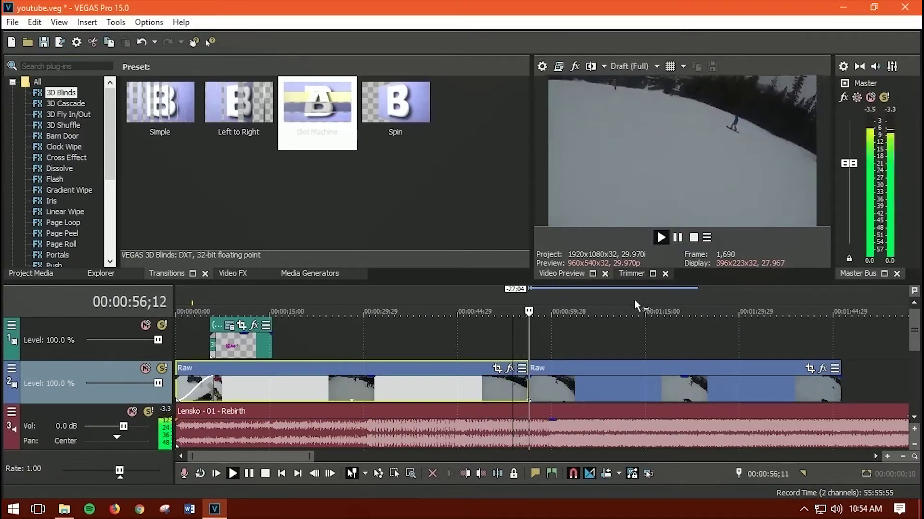
{"action": "left_click", "coordinate": [693, 238]}
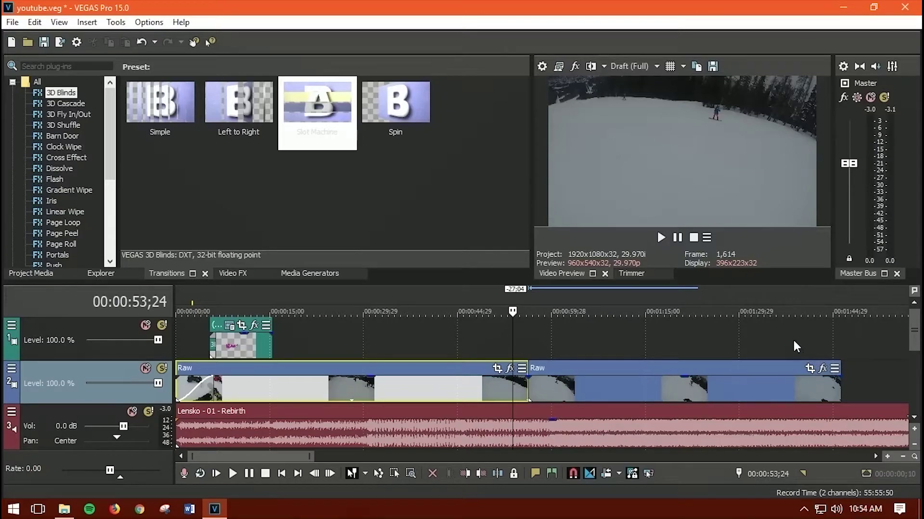
Step: Insert a new video track above the title track
{"action": "left_click", "coordinate": [915, 341]}
{"action": "right_click", "coordinate": [452, 333]}
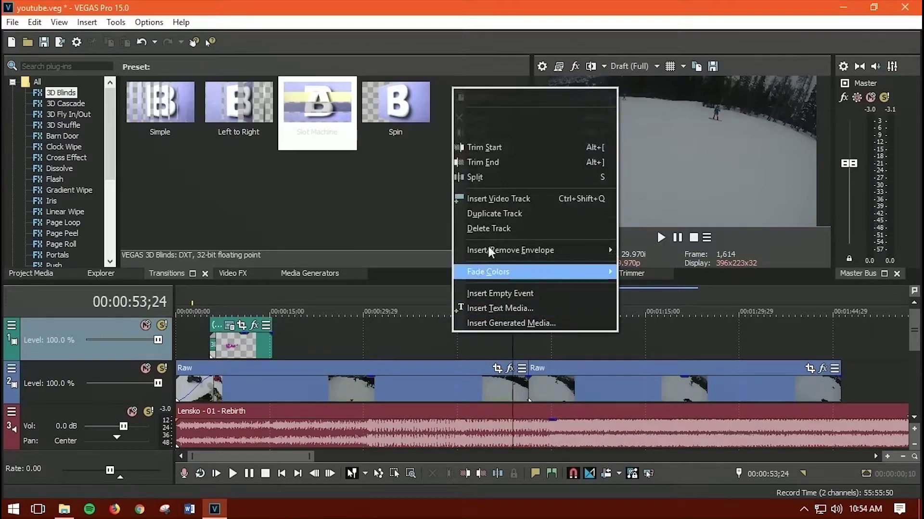
{"action": "left_click", "coordinate": [517, 198]}
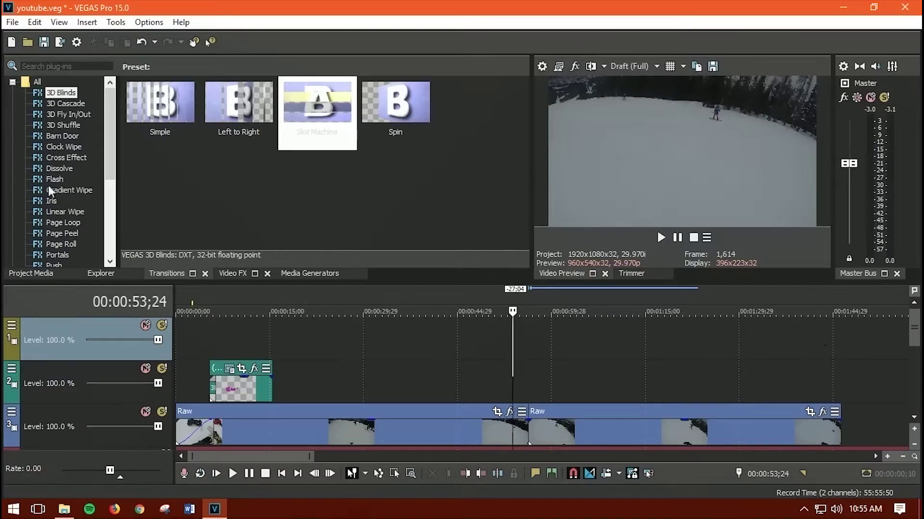
Step: Add a (Legacy) Text event with the Default Text preset at the start of the new track and enter "hax" as its text
{"action": "left_click", "coordinate": [308, 272]}
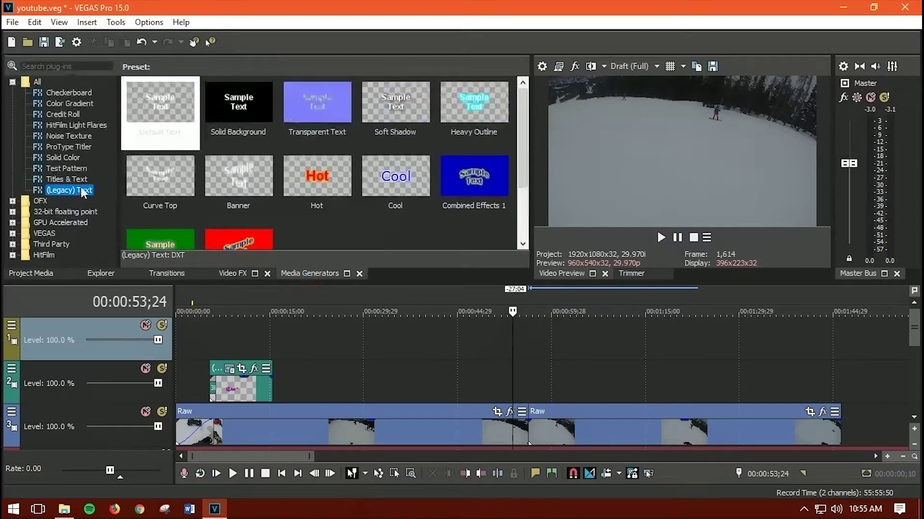
{"action": "left_click_drag", "start_coordinate": [144, 127], "coordinate": [183, 337]}
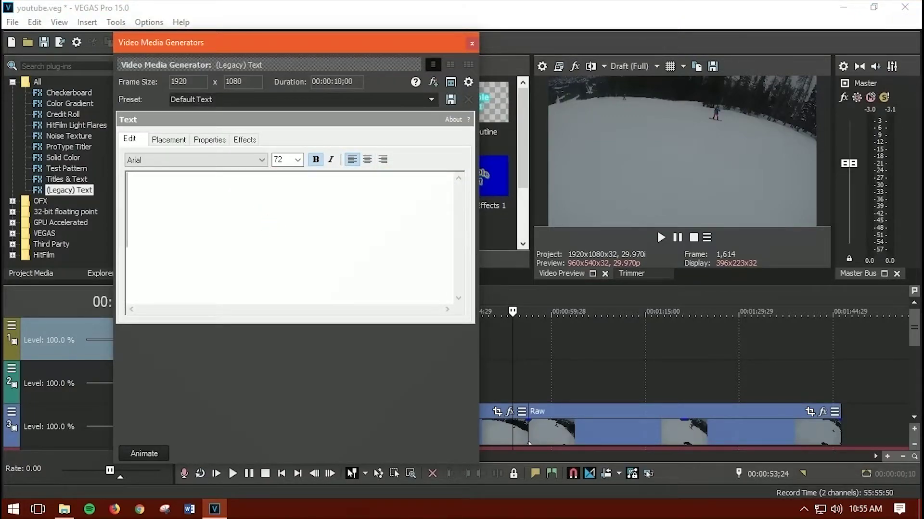
{"action": "type", "text": "th"}
{"action": "key", "text": "BackSpace"}
{"action": "key", "text": "BackSpace"}
{"action": "type", "text": "hax"}
Step: Show the new text event in the preview and set the font size of the whole word "hax" to 216
{"action": "left_click_drag", "start_coordinate": [234, 220], "coordinate": [26, 210]}
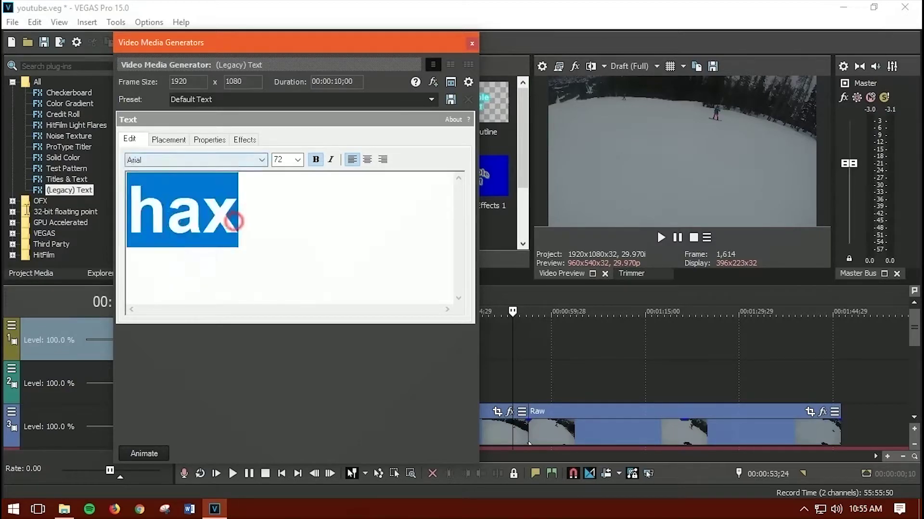
{"action": "left_click_drag", "start_coordinate": [358, 42], "coordinate": [772, 58]}
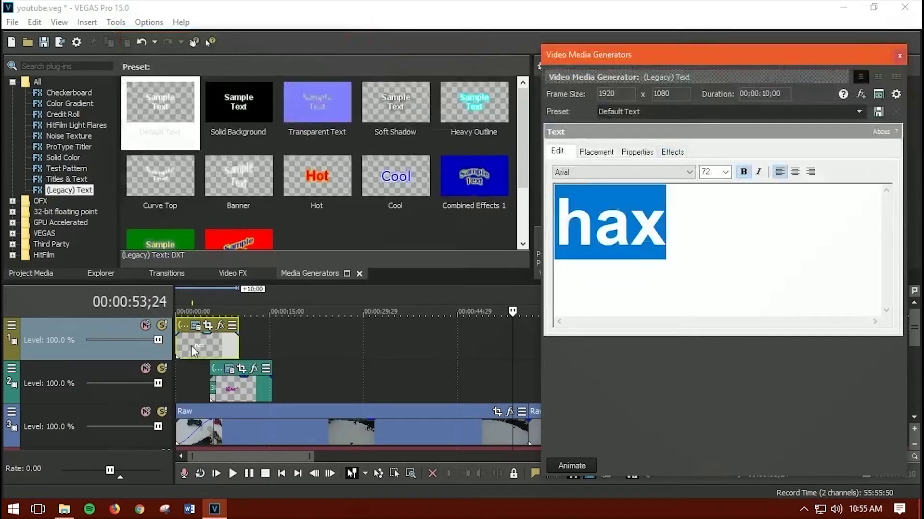
{"action": "left_click_drag", "start_coordinate": [725, 57], "coordinate": [335, 62]}
{"action": "double_click", "coordinate": [256, 224]}
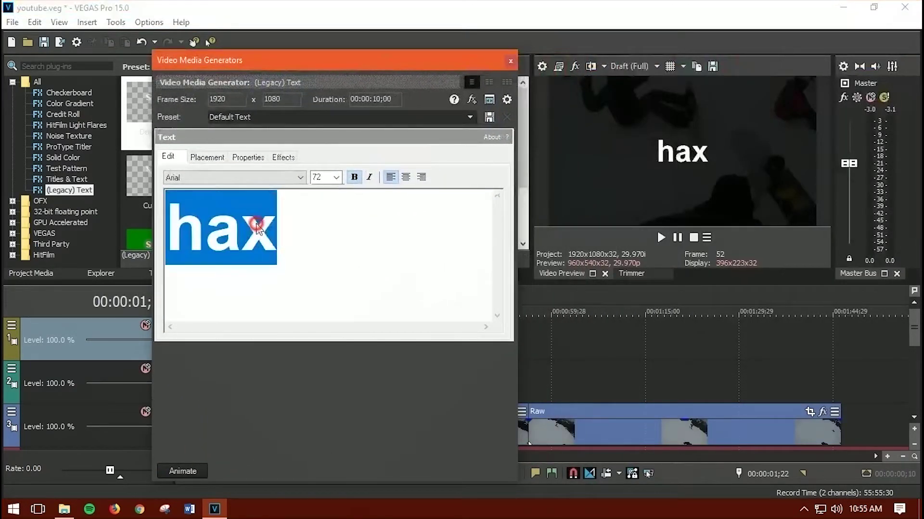
{"action": "left_click_drag", "start_coordinate": [256, 224], "coordinate": [271, 233]}
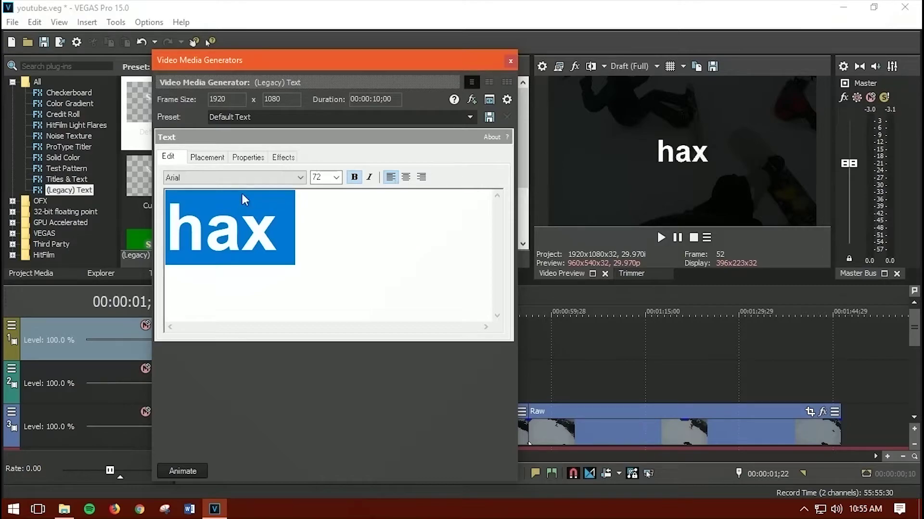
{"action": "left_click", "coordinate": [336, 177]}
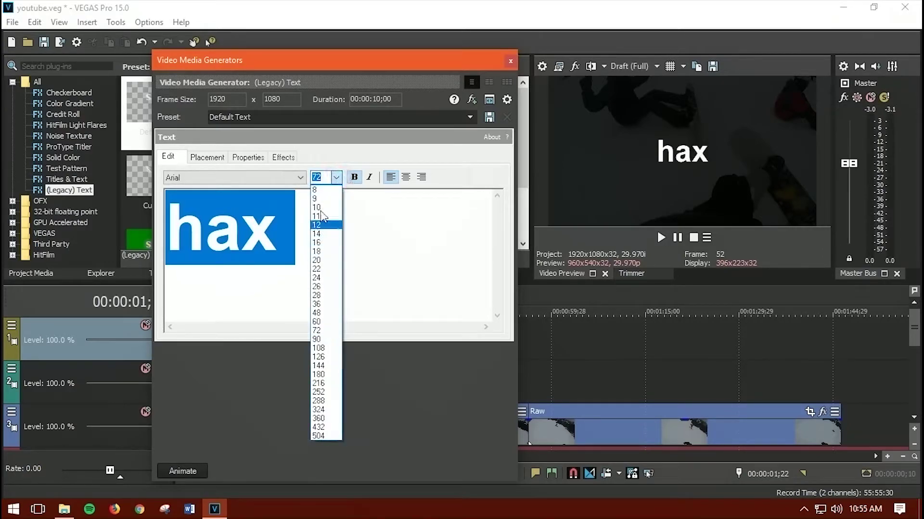
{"action": "left_click", "coordinate": [322, 206]}
{"action": "left_click", "coordinate": [334, 180]}
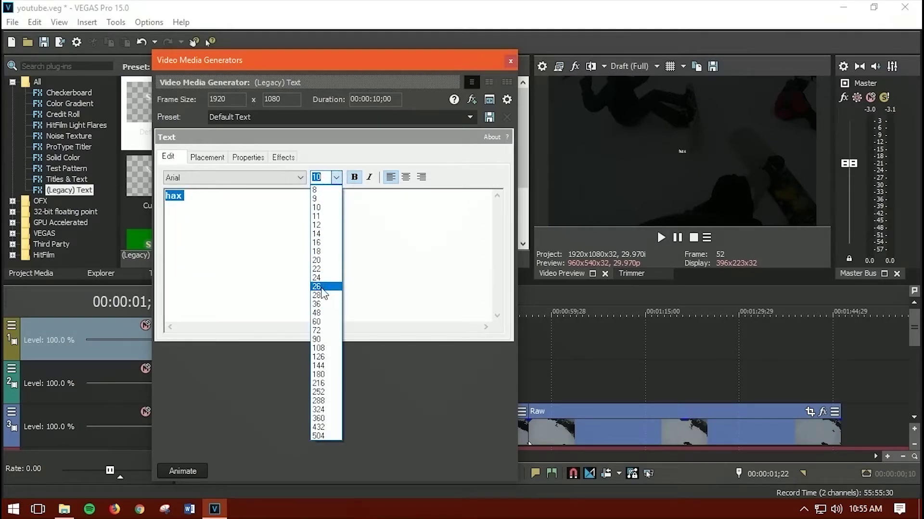
{"action": "left_click", "coordinate": [322, 288]}
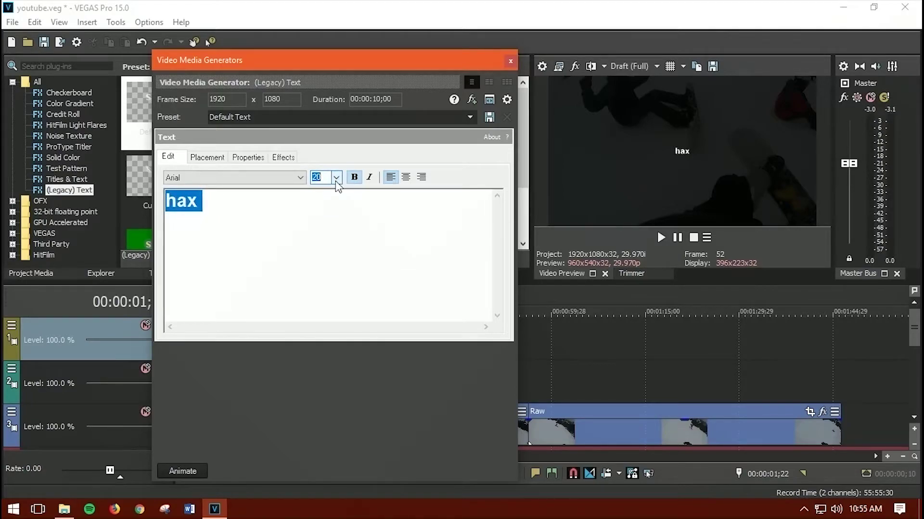
{"action": "type", "text": "324"}
{"action": "key", "text": "Return"}
{"action": "scroll", "coordinate": [336, 181], "scroll_direction": "up", "scroll_amount": 5}
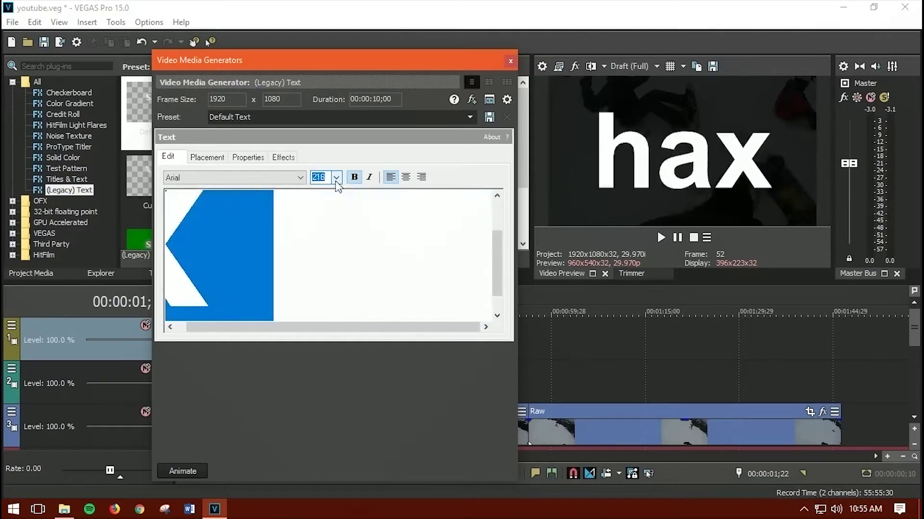
Step: Set the font size of the word "hax" to 28 and change its font to Againts
{"action": "scroll", "coordinate": [336, 181], "scroll_direction": "up", "scroll_amount": 4}
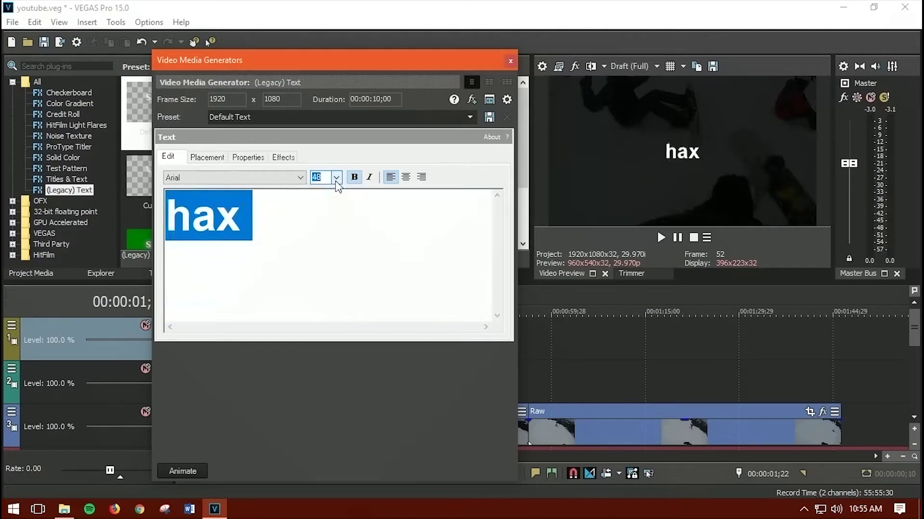
{"action": "scroll", "coordinate": [336, 182], "scroll_direction": "up", "scroll_amount": 1}
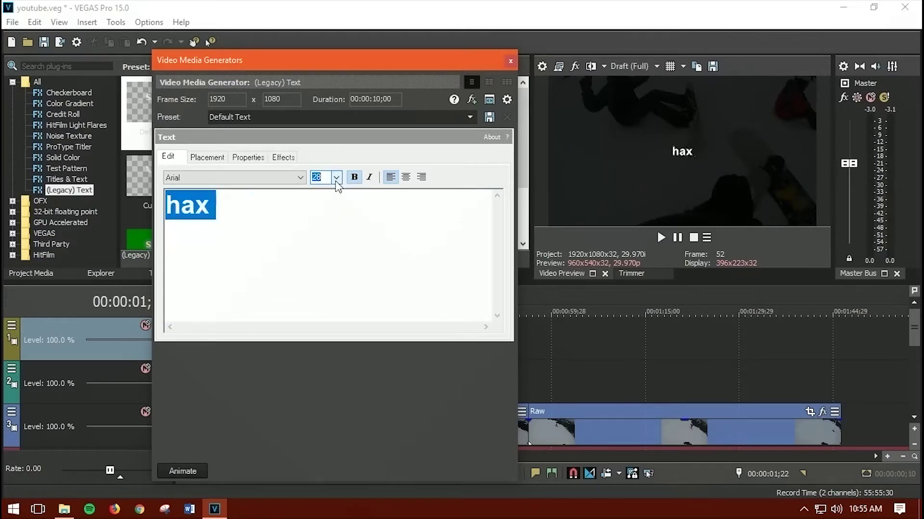
{"action": "left_click", "coordinate": [224, 205]}
{"action": "double_click", "coordinate": [241, 212]}
{"action": "left_click", "coordinate": [226, 178]}
{"action": "mouse_move", "coordinate": [300, 225]}
{"action": "left_mouse_down"}
{"action": "mouse_move", "coordinate": [302, 250]}
{"action": "mouse_move", "coordinate": [303, 239]}
{"action": "left_mouse_up"}
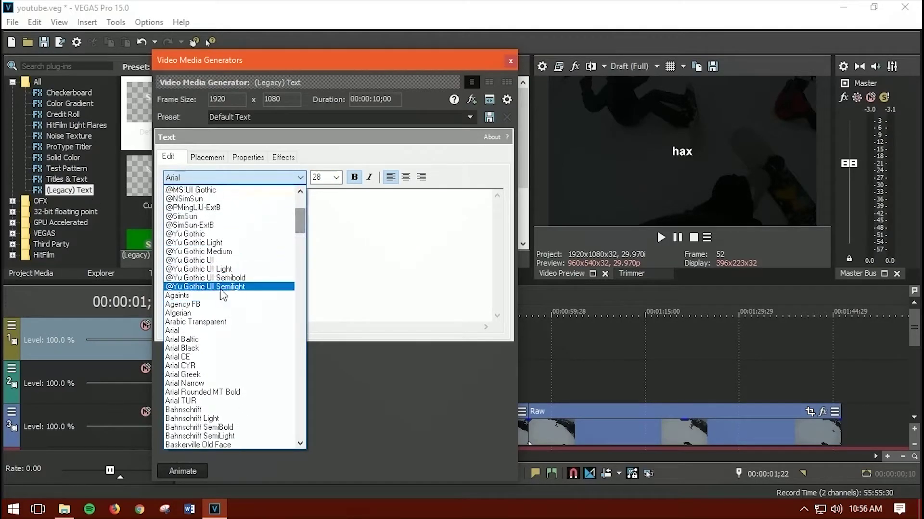
{"action": "left_click", "coordinate": [212, 293]}
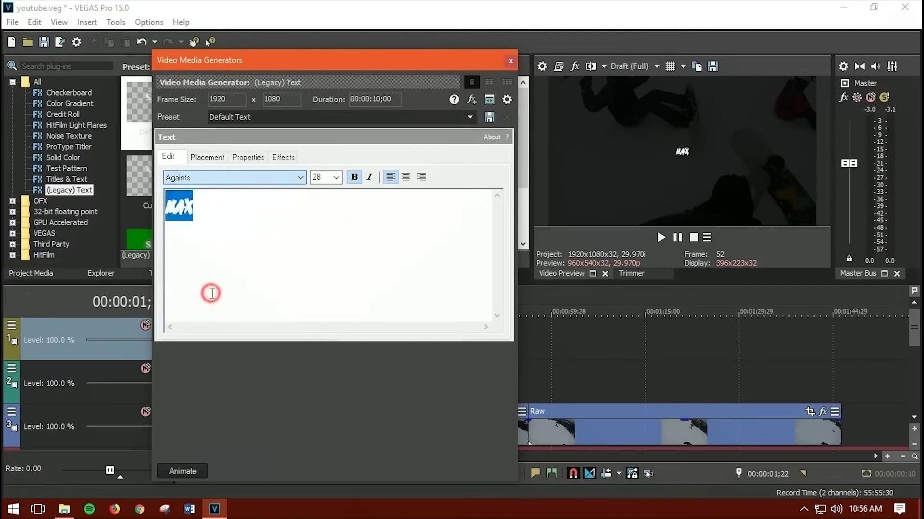
Step: Place the text in the frame's upper-right corner at about X 0.860, Y -0.859, and colour it green (22, 255, 0)
{"action": "left_click", "coordinate": [210, 164]}
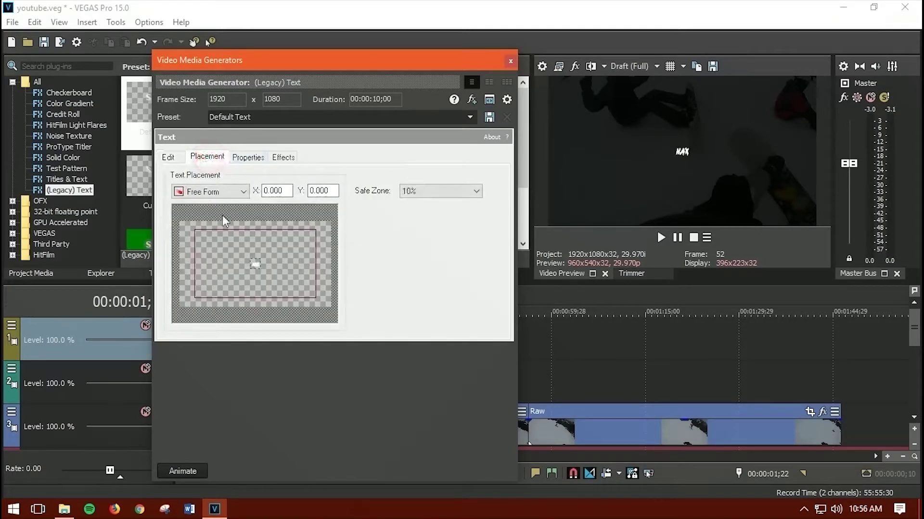
{"action": "left_click_drag", "start_coordinate": [256, 264], "coordinate": [323, 230]}
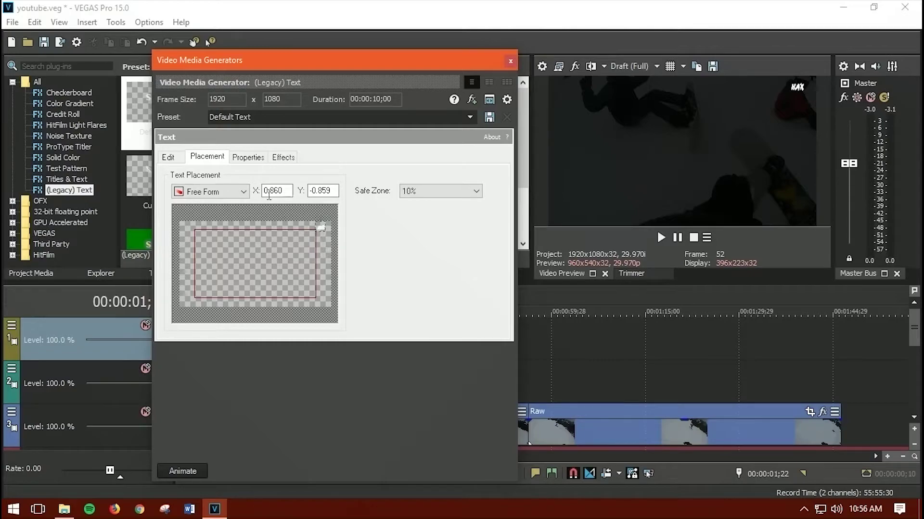
{"action": "left_click", "coordinate": [248, 157]}
{"action": "mouse_move", "coordinate": [230, 235]}
{"action": "left_mouse_down"}
{"action": "mouse_move", "coordinate": [223, 242]}
{"action": "mouse_move", "coordinate": [208, 218]}
{"action": "mouse_move", "coordinate": [242, 234]}
{"action": "left_mouse_up"}
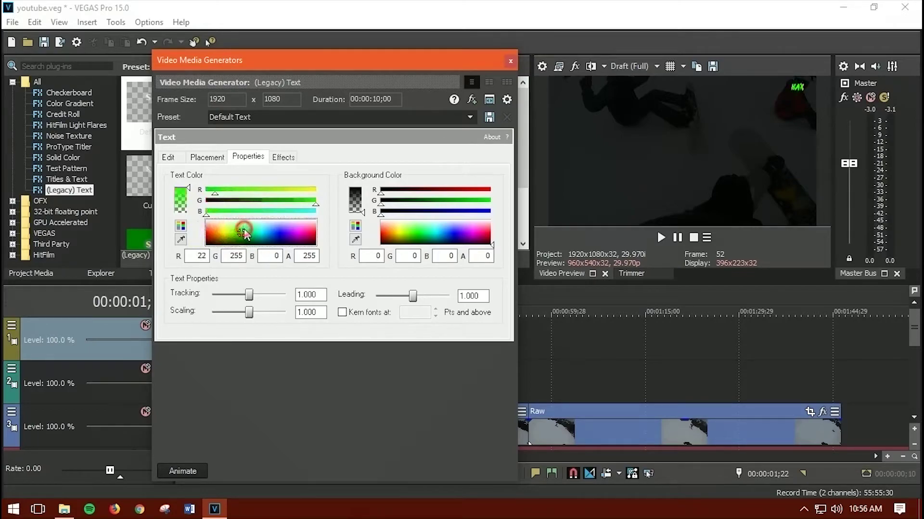
Step: Enable the shadow effect on the text with the outline left off, and close the text generator settings
{"action": "left_click", "coordinate": [283, 158]}
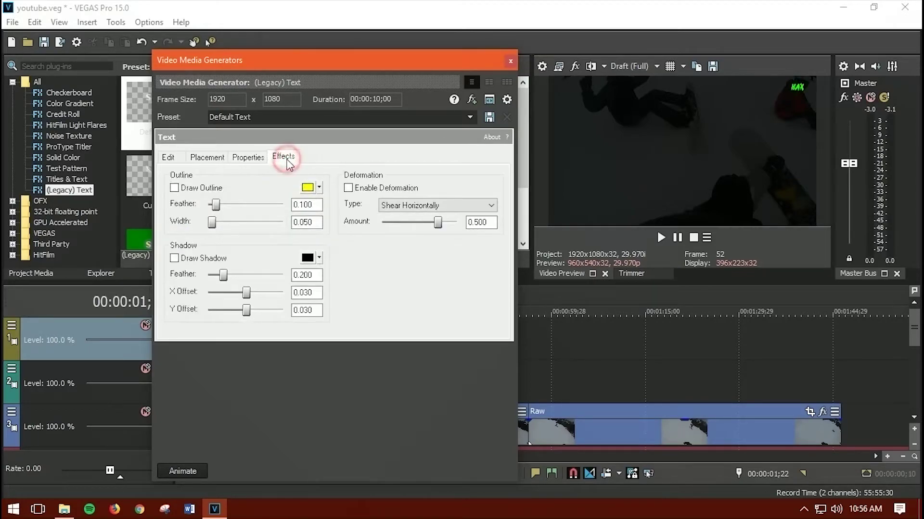
{"action": "left_click", "coordinate": [182, 192]}
{"action": "left_click", "coordinate": [183, 190]}
{"action": "left_click", "coordinate": [178, 259]}
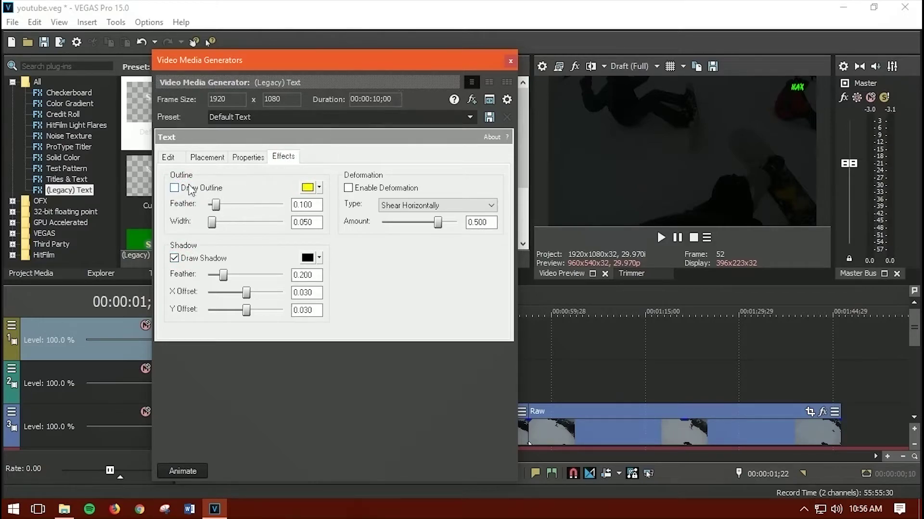
{"action": "left_click", "coordinate": [510, 61]}
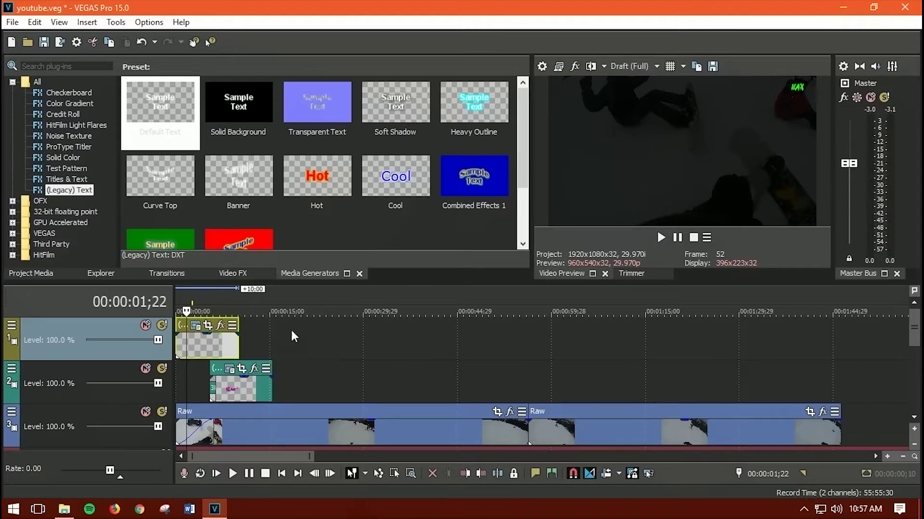
Step: Extend the "hax" text event to the end of the Raw footage and lower its track level to about 48.6%
{"action": "left_click_drag", "start_coordinate": [237, 346], "coordinate": [837, 338]}
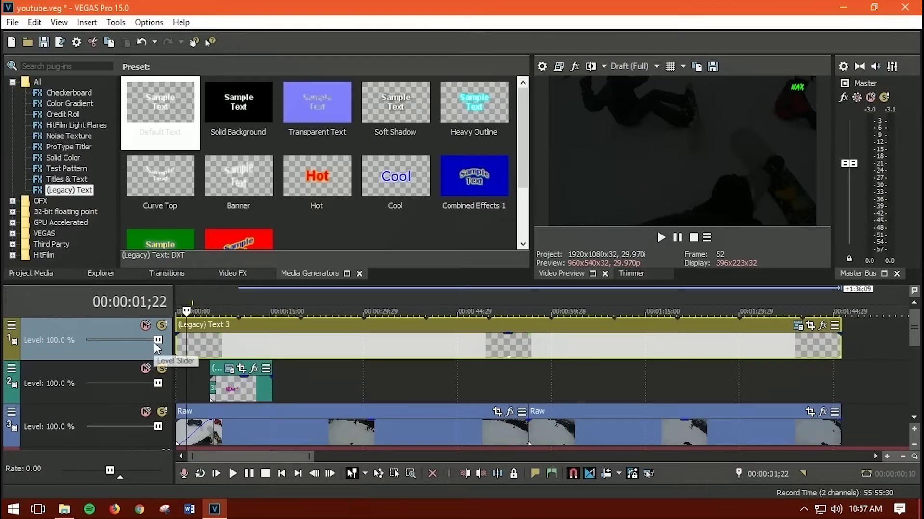
{"action": "left_click_drag", "start_coordinate": [157, 340], "coordinate": [119, 339]}
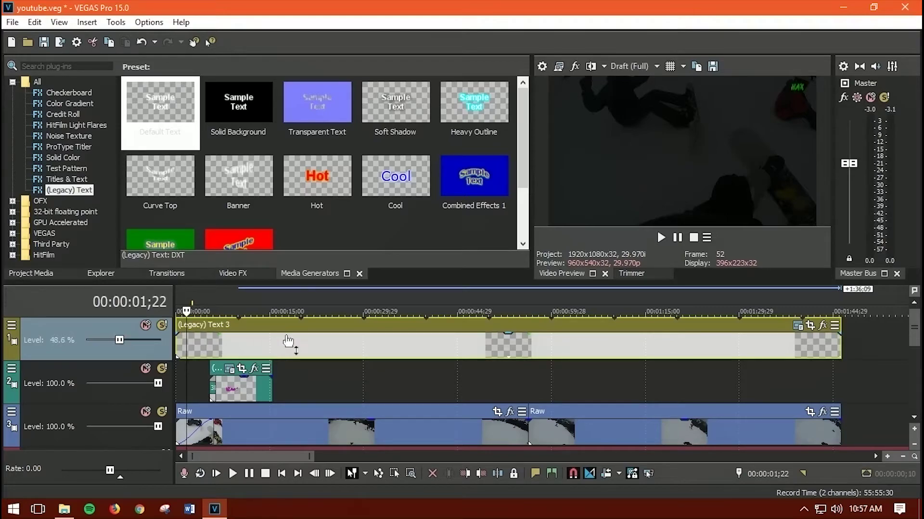
Step: Check the semi-transparent text overlay against the footage at several points along the timeline
{"action": "left_click", "coordinate": [367, 344]}
{"action": "left_click", "coordinate": [474, 346]}
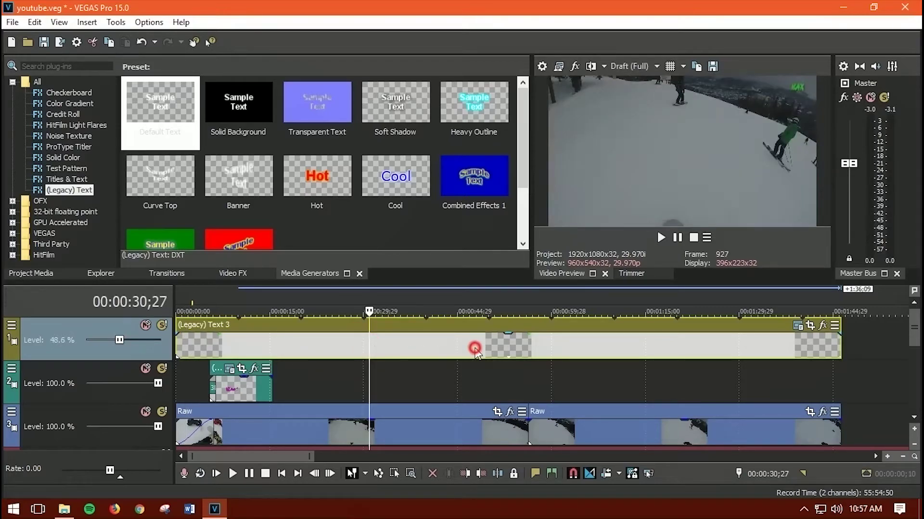
{"action": "left_click", "coordinate": [563, 353]}
{"action": "left_click", "coordinate": [622, 353]}
{"action": "left_click", "coordinate": [687, 352]}
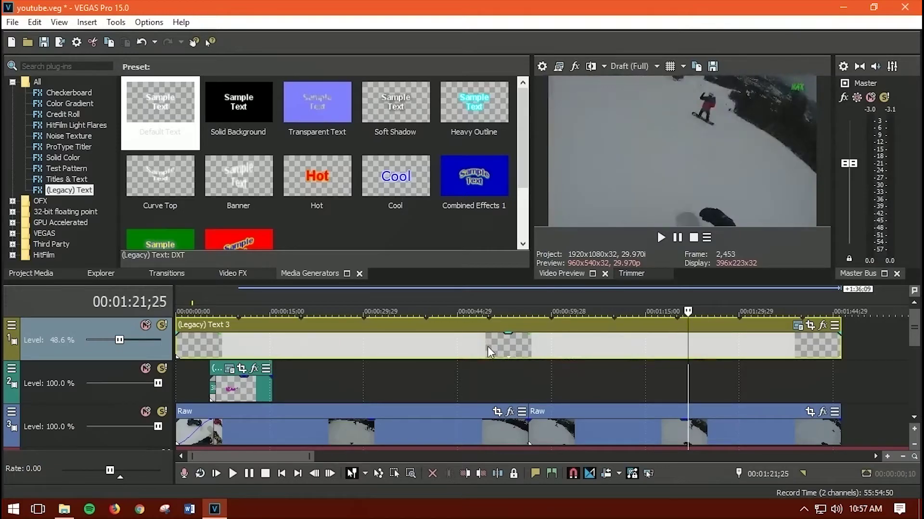
{"action": "left_click", "coordinate": [779, 348]}
{"action": "left_click", "coordinate": [817, 350]}
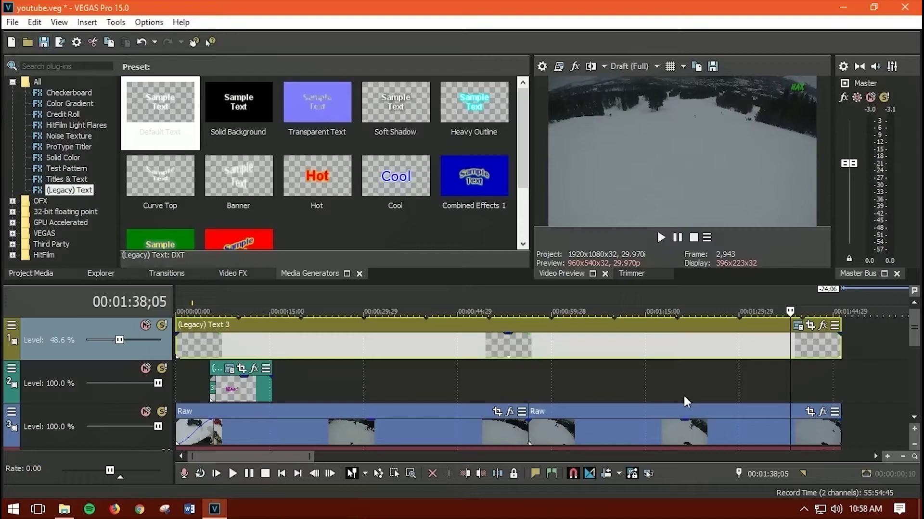
Step: Save the project
{"action": "left_click", "coordinate": [11, 22]}
{"action": "left_click", "coordinate": [11, 23]}
{"action": "left_click", "coordinate": [10, 22]}
{"action": "left_click", "coordinate": [29, 89]}
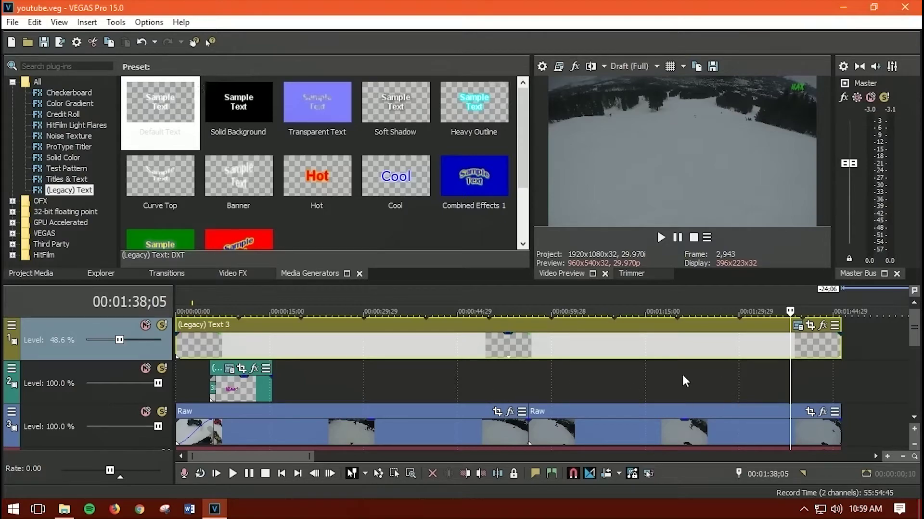
Step: Check the overlay at several timeline points and add a fade-out to the end of the long text event
{"action": "left_click", "coordinate": [367, 342]}
{"action": "left_click", "coordinate": [467, 350]}
{"action": "left_click", "coordinate": [567, 343]}
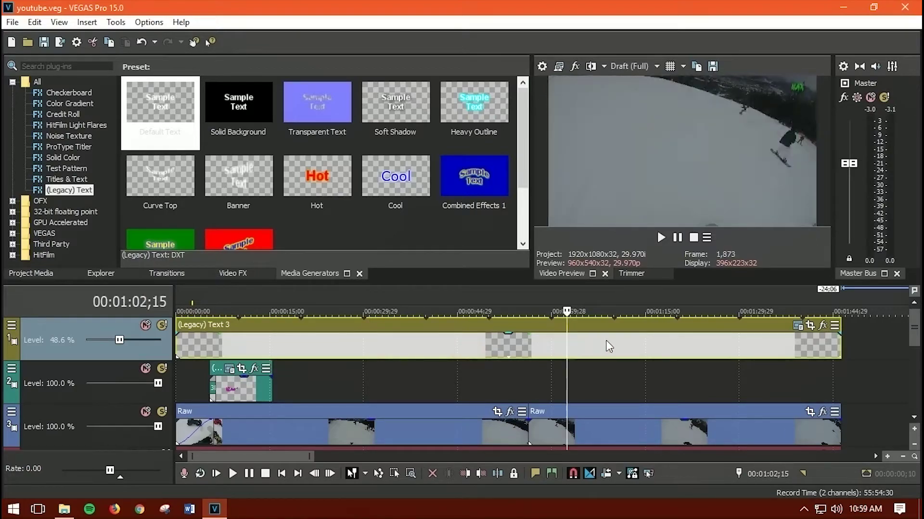
{"action": "left_click", "coordinate": [663, 343]}
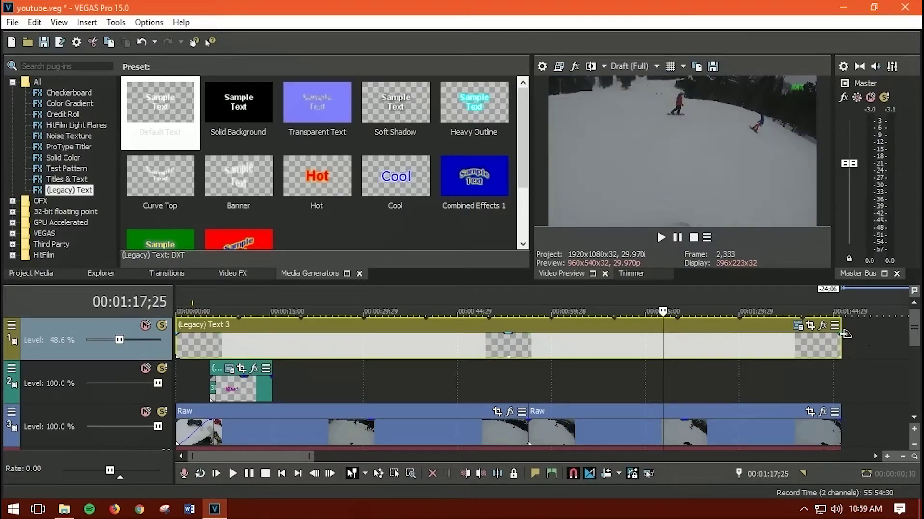
{"action": "left_click_drag", "start_coordinate": [845, 334], "coordinate": [785, 350]}
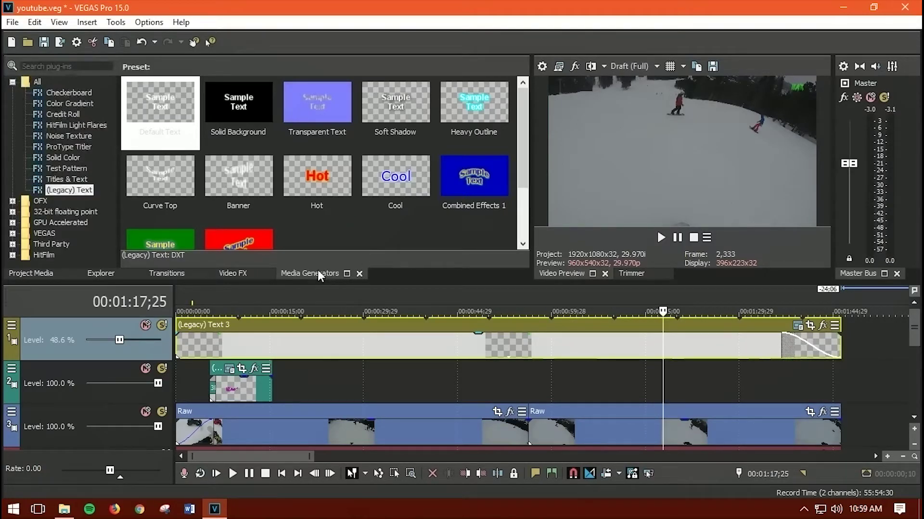
Step: Browse the available transitions, including the 3D Shuffle, Cross Effect and Flash presets
{"action": "left_click", "coordinate": [175, 273]}
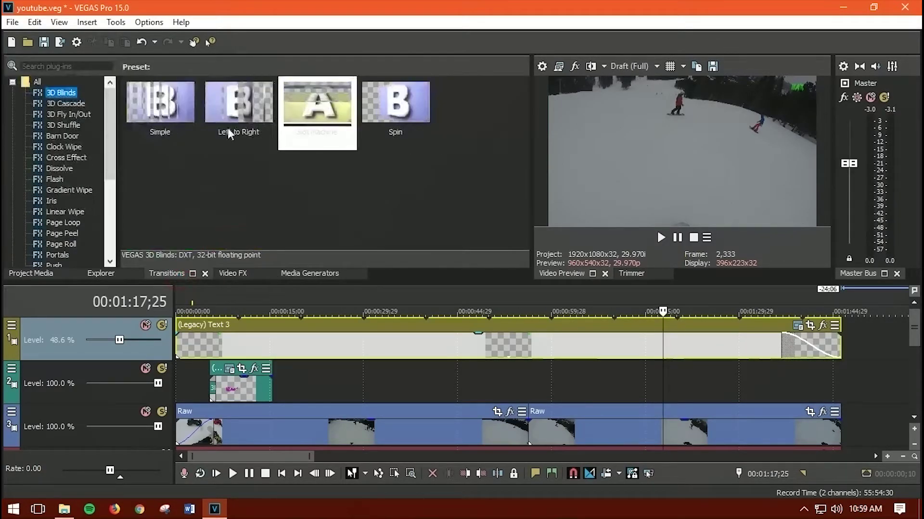
{"action": "left_click", "coordinate": [63, 125]}
{"action": "left_click", "coordinate": [67, 158]}
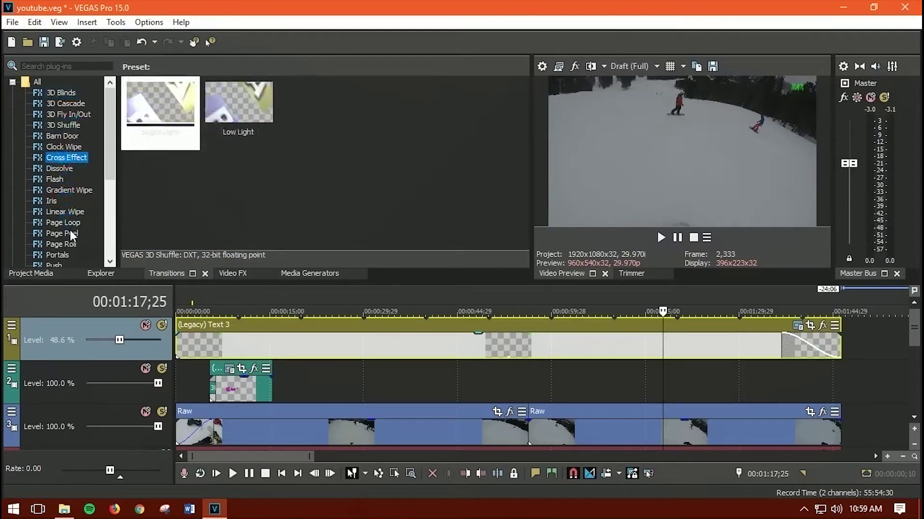
{"action": "left_click", "coordinate": [65, 181]}
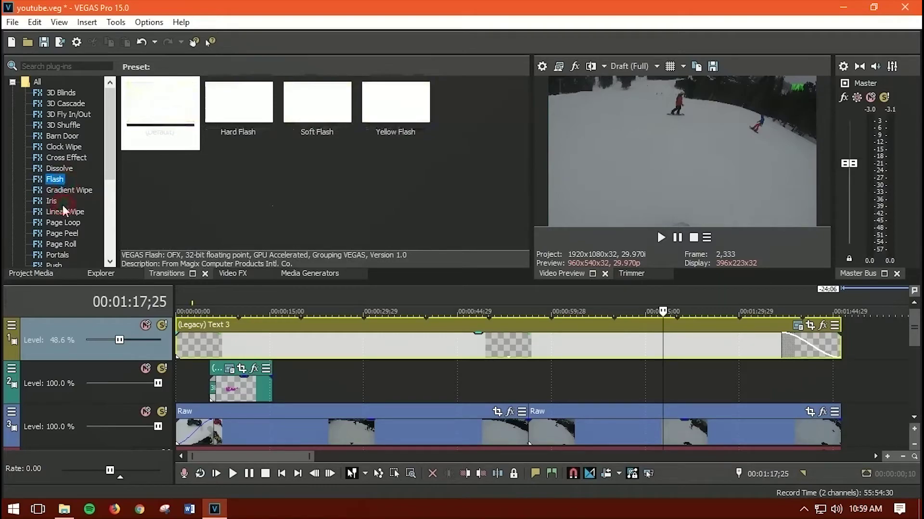
{"action": "scroll", "coordinate": [60, 210], "scroll_direction": "down", "scroll_amount": 5}
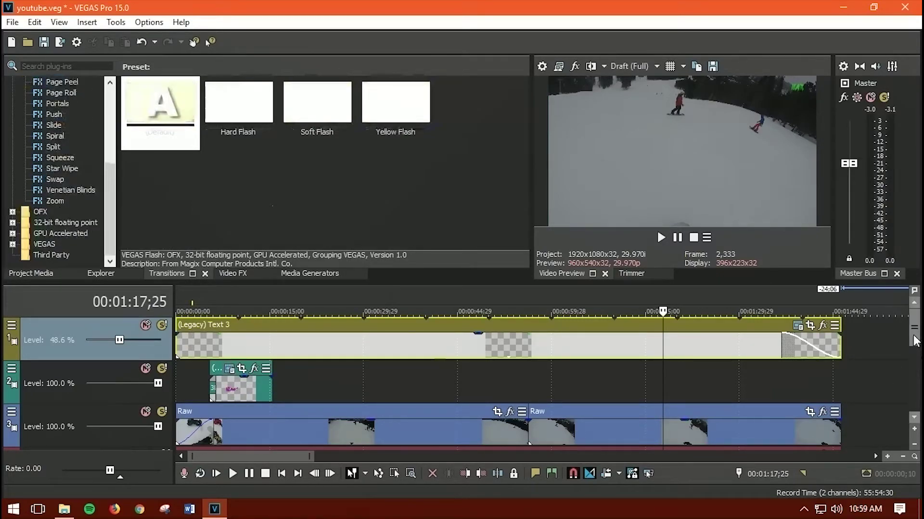
Step: Add a fade-in to the start of the Lensko - 01 - Rebirth music event and play the opening to hear it
{"action": "scroll", "coordinate": [916, 335], "scroll_direction": "down", "scroll_amount": 2}
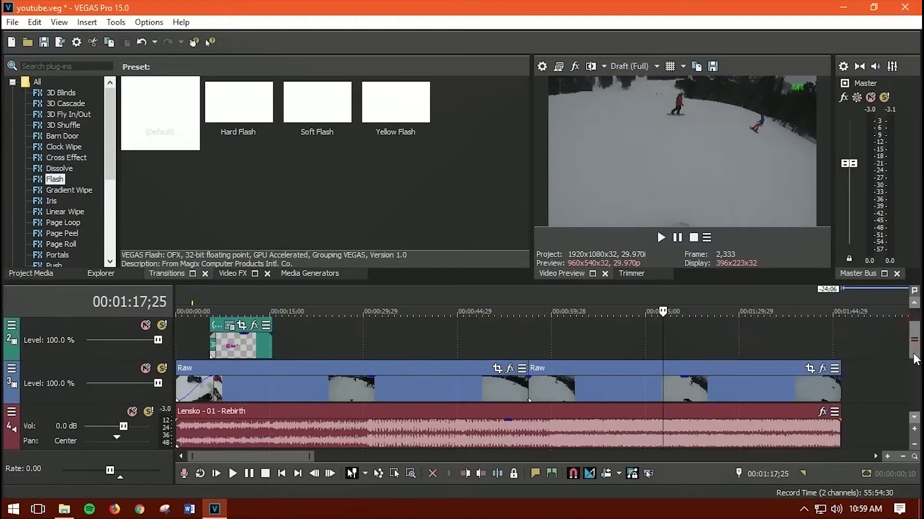
{"action": "left_click_drag", "start_coordinate": [175, 376], "coordinate": [210, 373]}
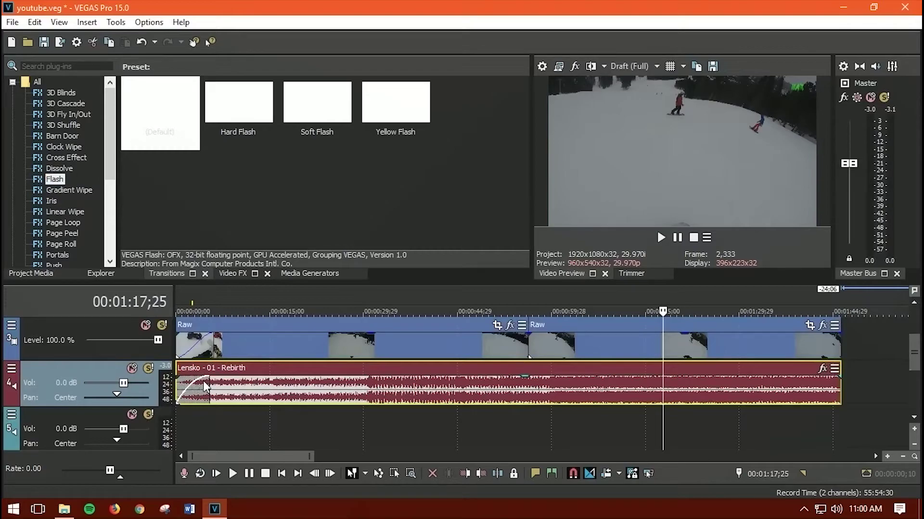
{"action": "left_click", "coordinate": [188, 398]}
{"action": "left_click", "coordinate": [660, 238]}
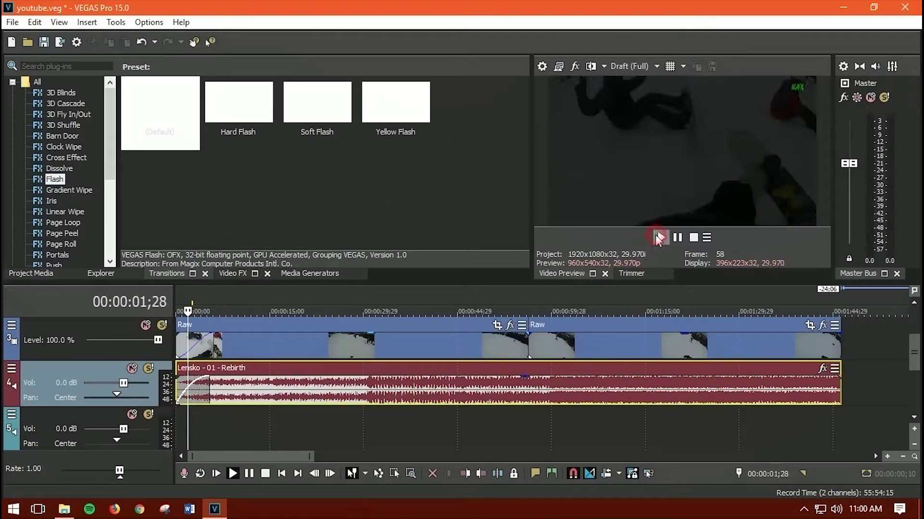
{"action": "left_click", "coordinate": [694, 238]}
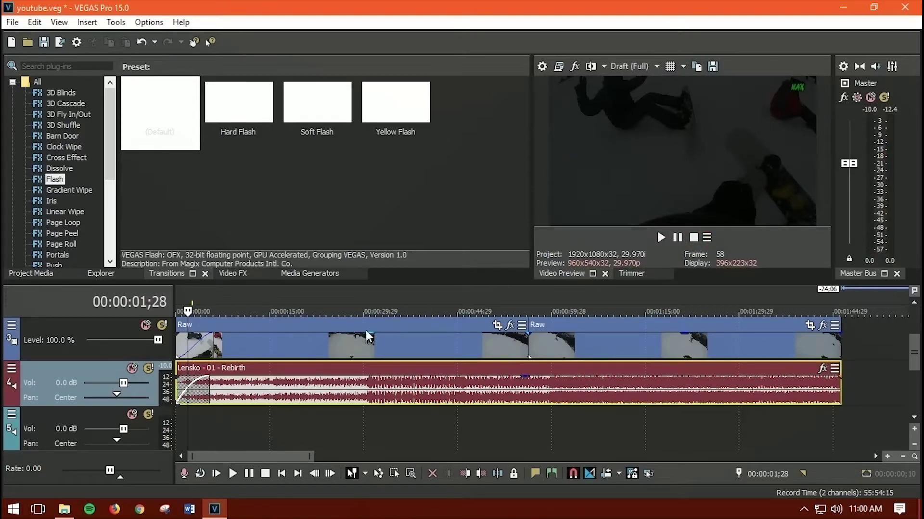
Step: Lower the music track's volume to about -36.4 dB, playing the timeline to judge the sound level
{"action": "left_click_drag", "start_coordinate": [124, 383], "coordinate": [94, 383]}
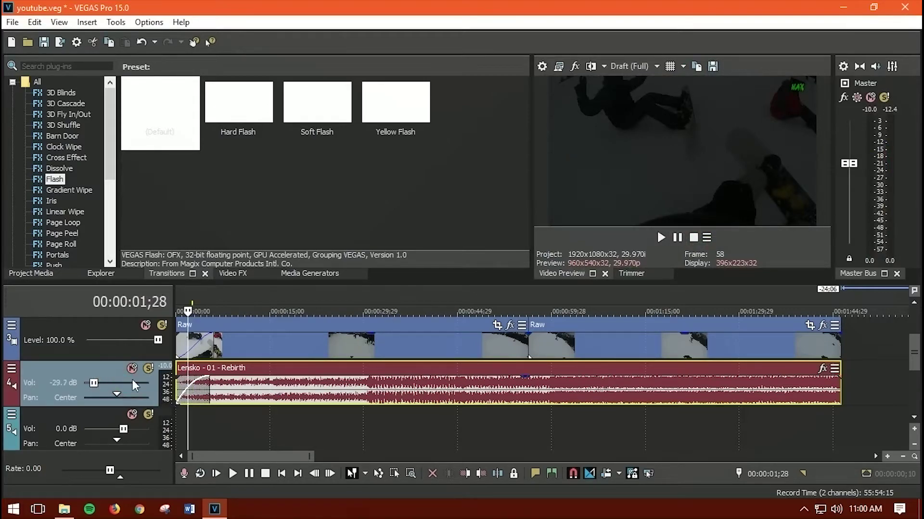
{"action": "left_click", "coordinate": [661, 238]}
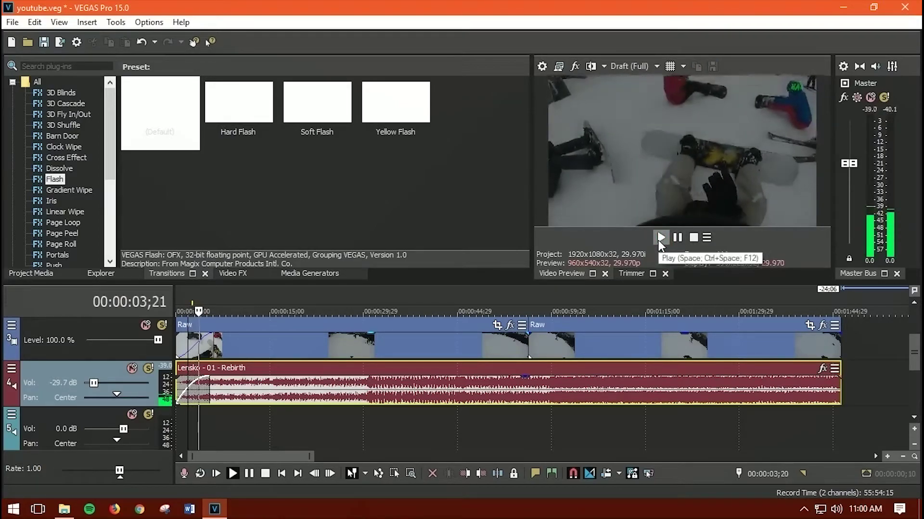
{"action": "key", "text": "space"}
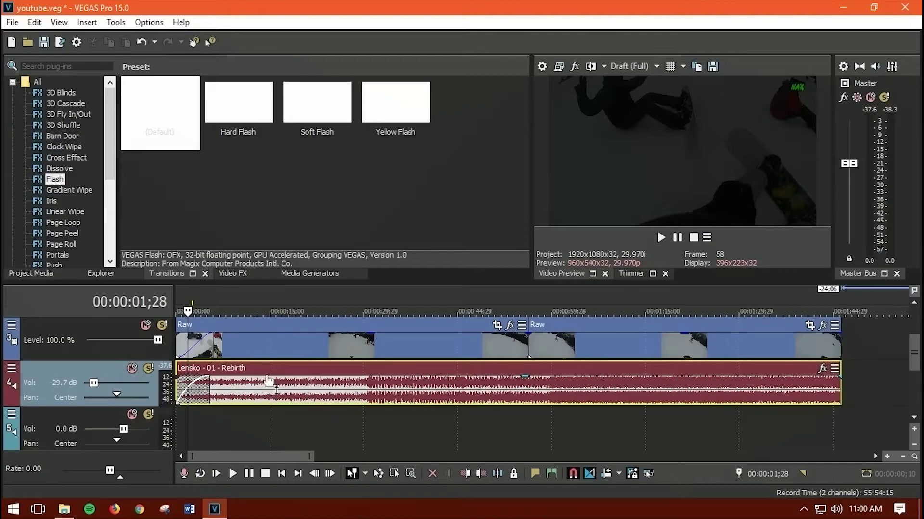
{"action": "left_click", "coordinate": [225, 386]}
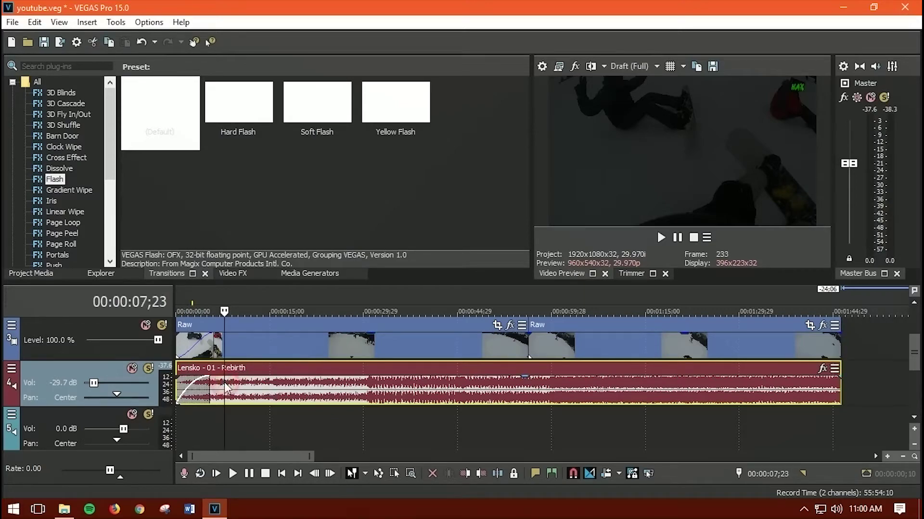
{"action": "left_click_drag", "start_coordinate": [93, 384], "coordinate": [89, 383]}
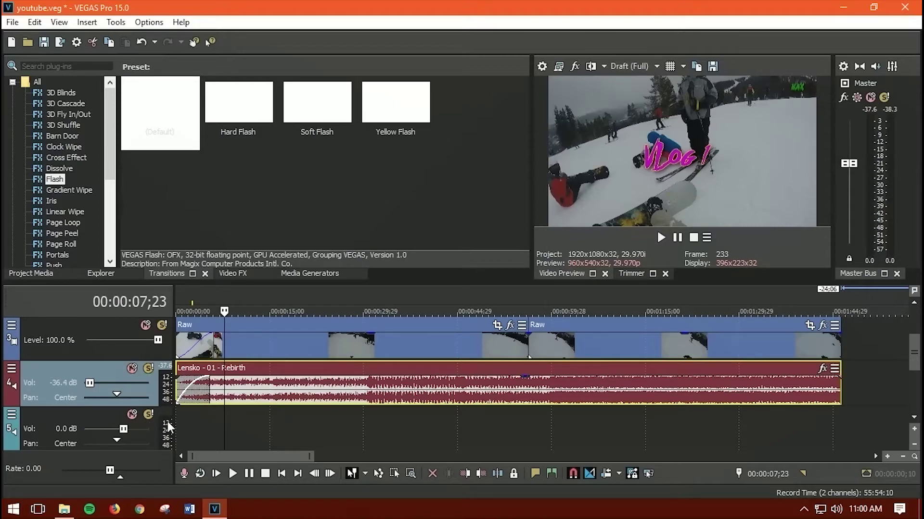
{"action": "left_click", "coordinate": [659, 237]}
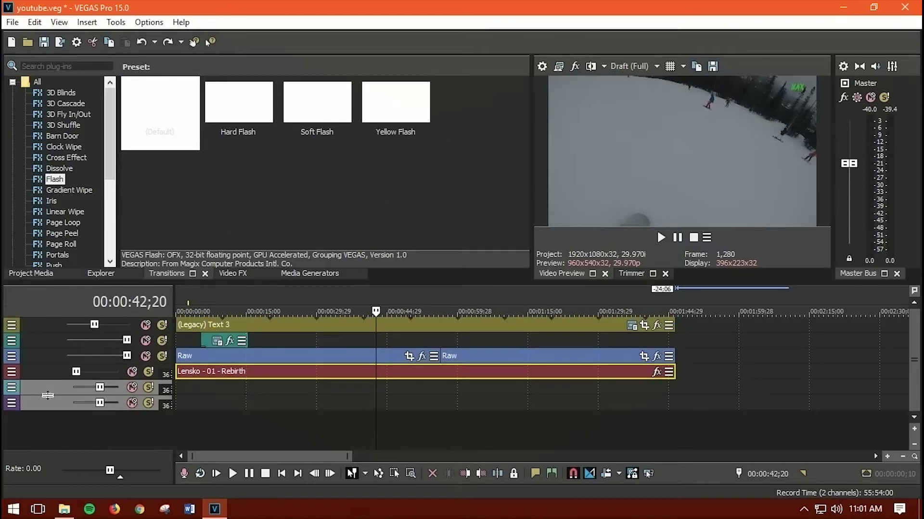
Step: Delete the two empty audio tracks below the Lensko - 01 - Rebirth music track
{"action": "left_click", "coordinate": [239, 402]}
{"action": "left_click", "coordinate": [199, 392]}
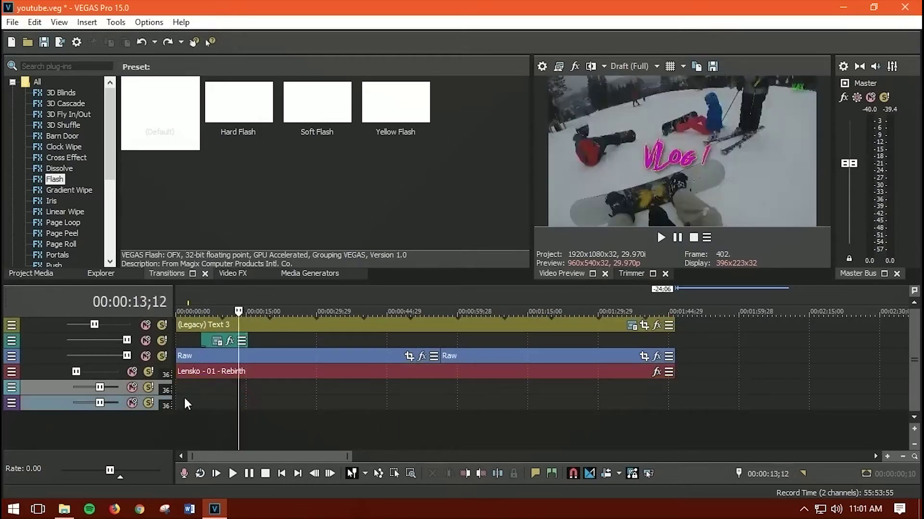
{"action": "left_click", "coordinate": [60, 423]}
{"action": "left_click", "coordinate": [53, 387]}
{"action": "left_click", "coordinate": [26, 404]}
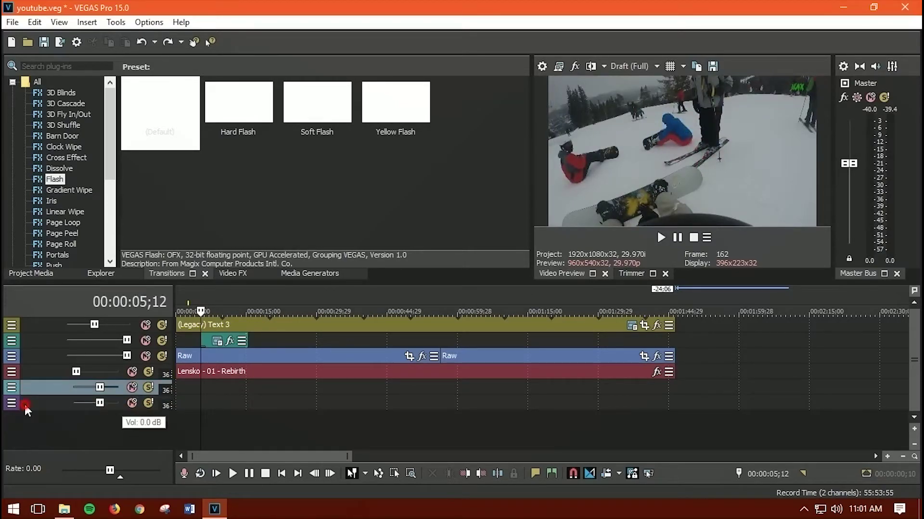
{"action": "right_click", "coordinate": [51, 403]}
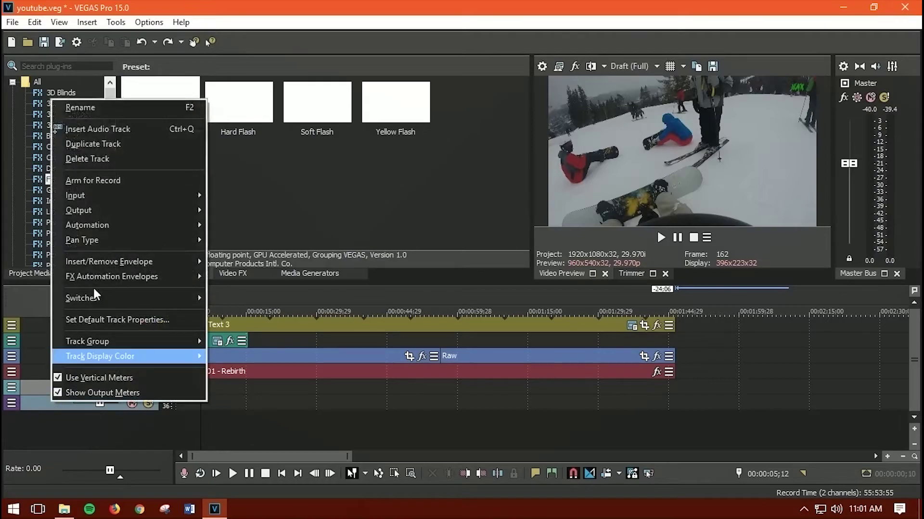
{"action": "left_click", "coordinate": [115, 165]}
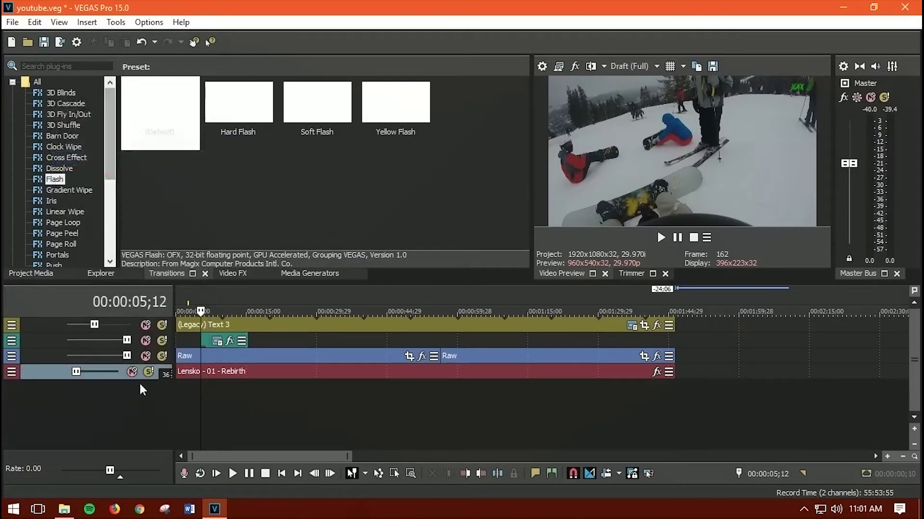
Step: Duplicate the Lensko - 01 - Rebirth music track and delete the duplicate
{"action": "right_click", "coordinate": [43, 371]}
{"action": "left_click", "coordinate": [98, 114]}
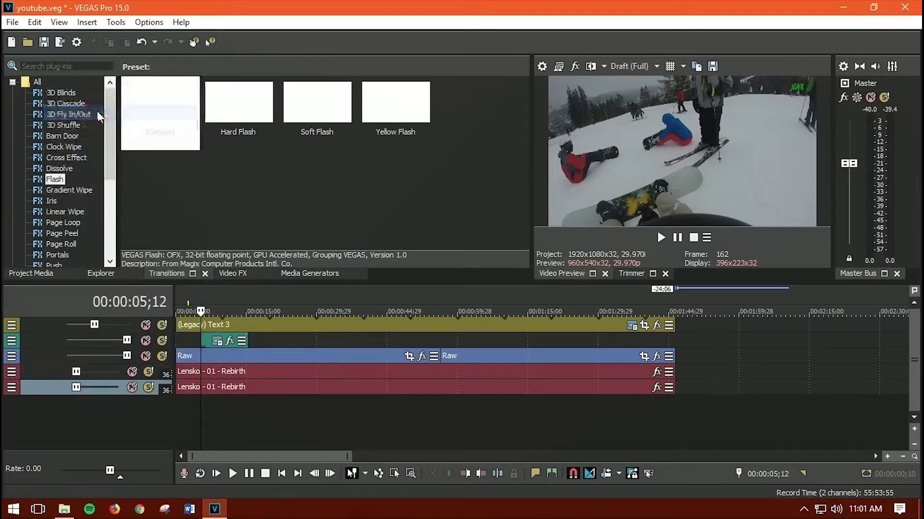
{"action": "left_click", "coordinate": [258, 373]}
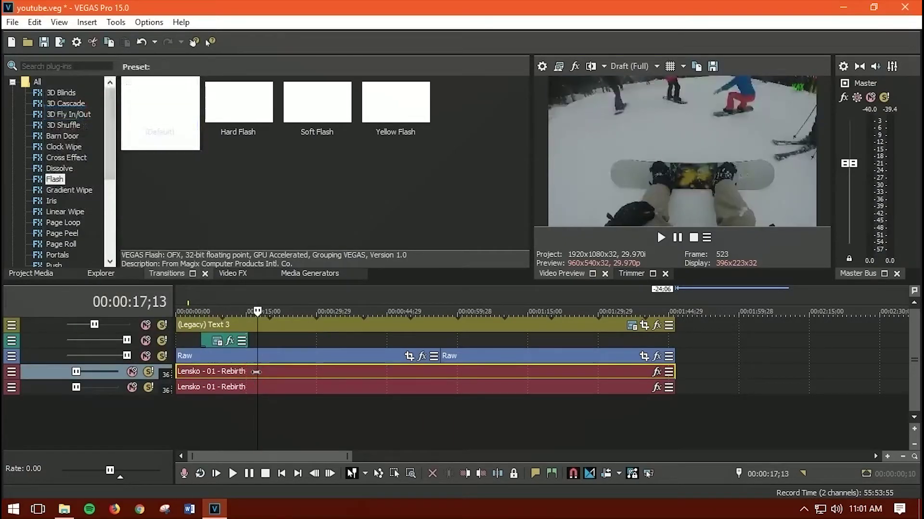
{"action": "right_click", "coordinate": [42, 392]}
{"action": "left_click", "coordinate": [103, 149]}
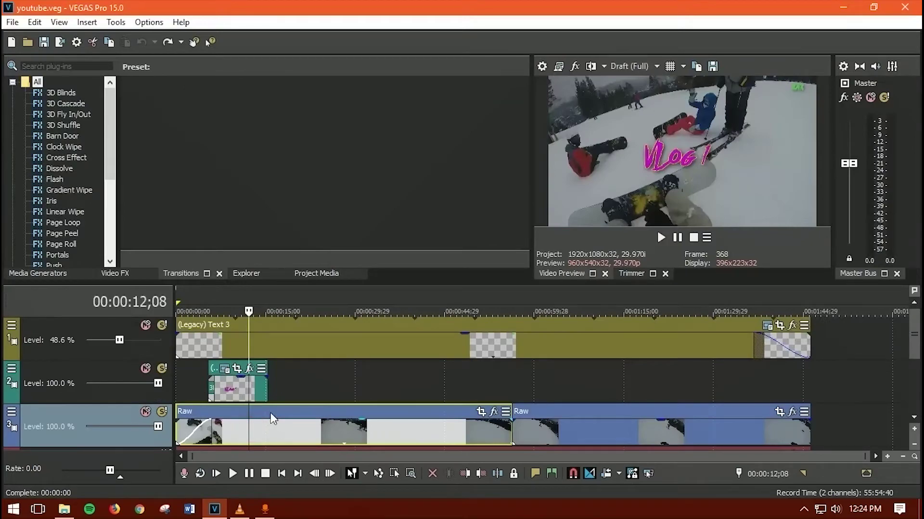
Step: Find a cut point in the first Raw clip and split the clip at 00:00:27;08
{"action": "left_click", "coordinate": [282, 428]}
{"action": "left_click", "coordinate": [340, 428]}
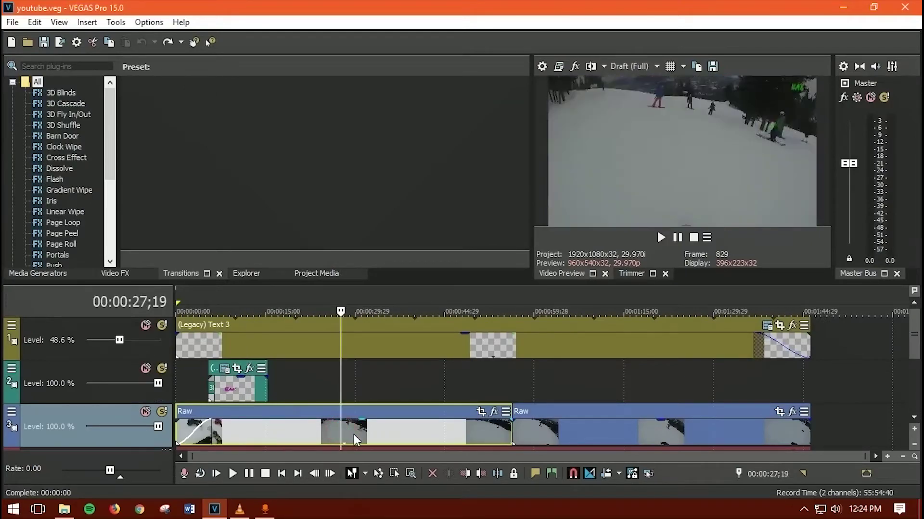
{"action": "left_click", "coordinate": [378, 439]}
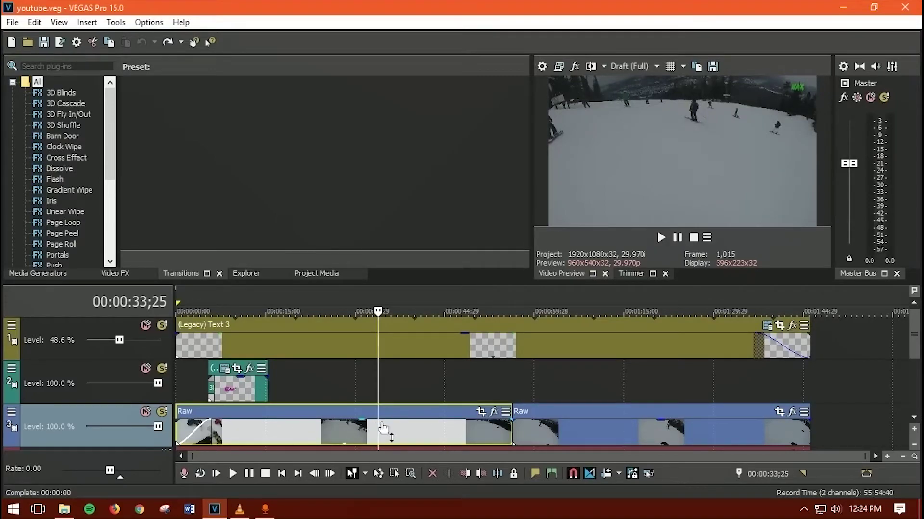
{"action": "left_click", "coordinate": [335, 429]}
{"action": "left_click", "coordinate": [259, 429]}
{"action": "left_click", "coordinate": [388, 432]}
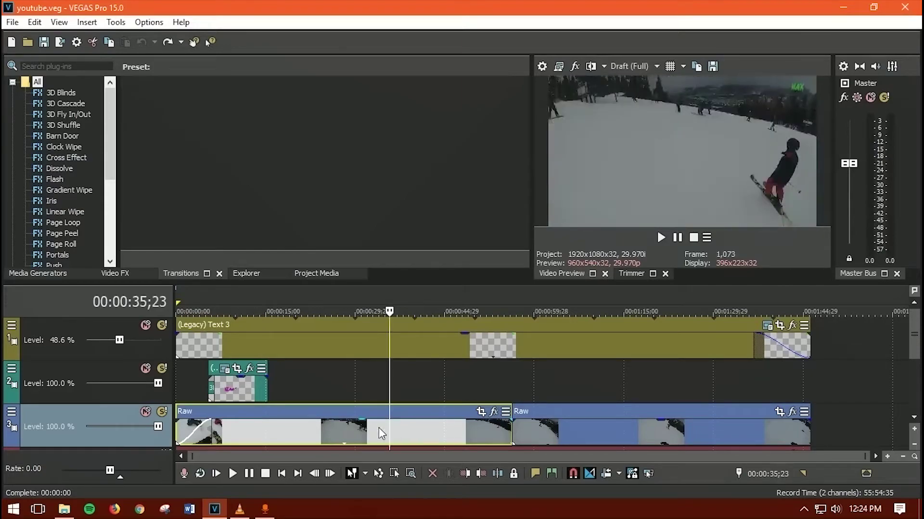
{"action": "left_click", "coordinate": [352, 431]}
{"action": "left_click", "coordinate": [339, 435]}
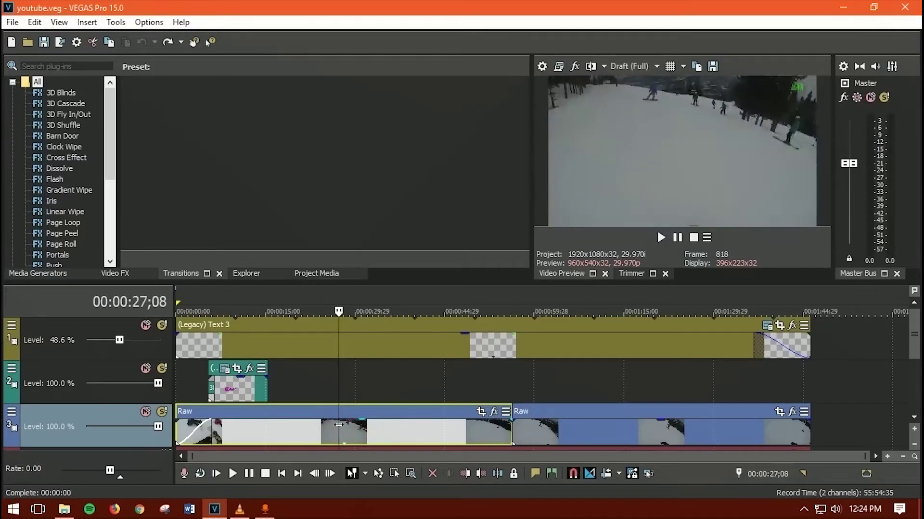
{"action": "key", "text": "s"}
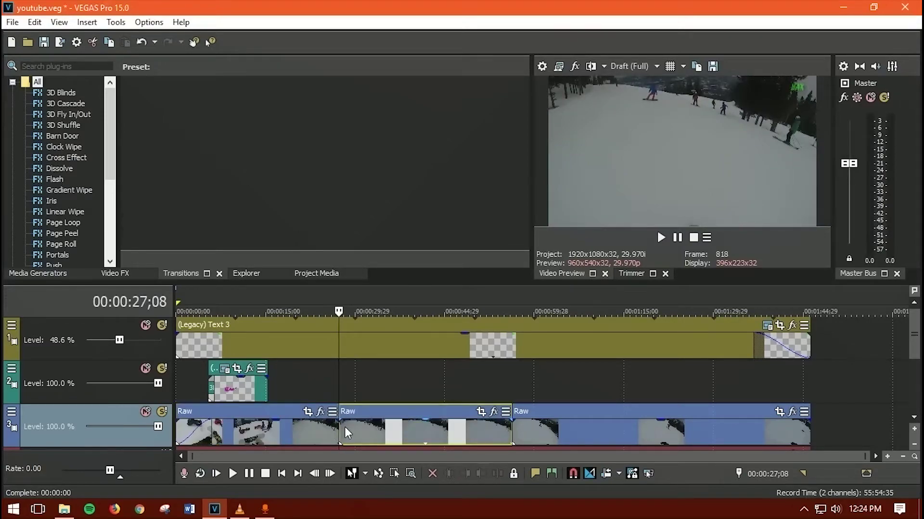
Step: Shorten the first Raw piece from its end by about 20 seconds and play the opening to check the cut
{"action": "left_click", "coordinate": [295, 431]}
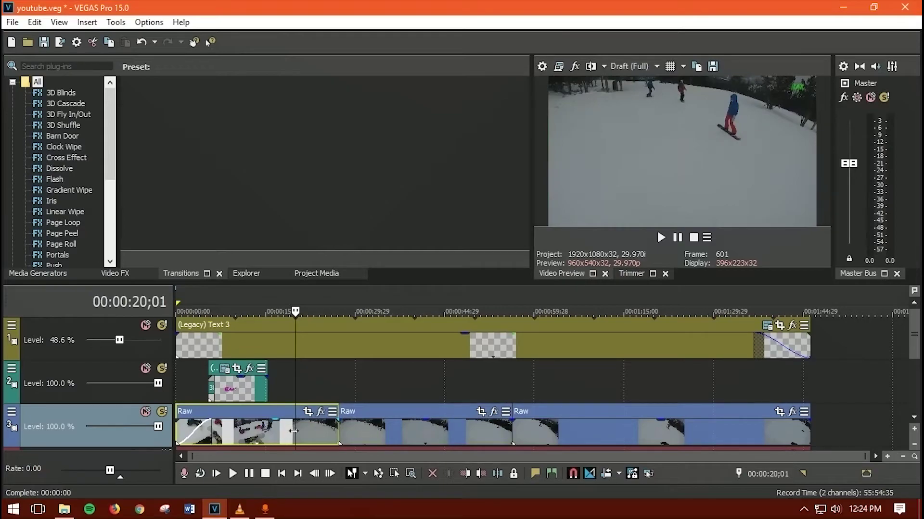
{"action": "left_click", "coordinate": [339, 428]}
{"action": "key", "text": "ctrl+z"}
{"action": "left_click_drag", "start_coordinate": [335, 431], "coordinate": [182, 435]}
{"action": "key", "text": "Home"}
{"action": "key", "text": "space"}
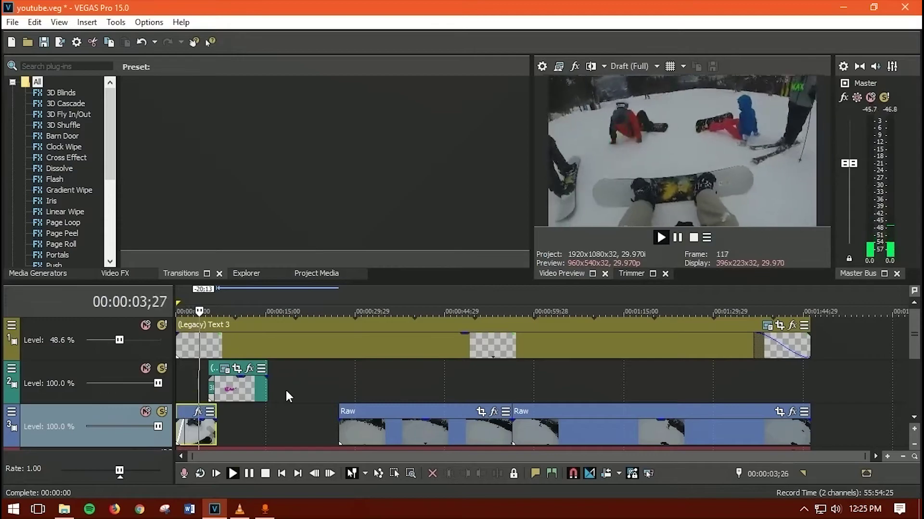
{"action": "key", "text": "space"}
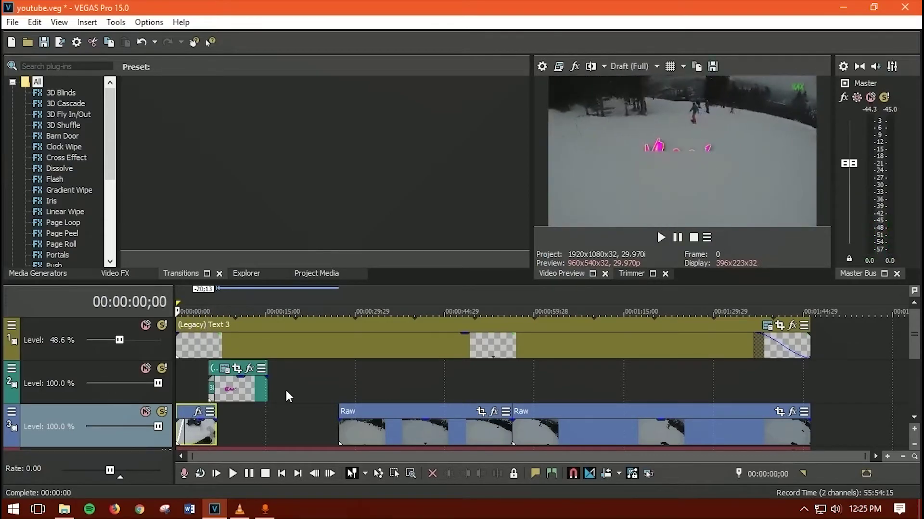
{"action": "key", "text": "space"}
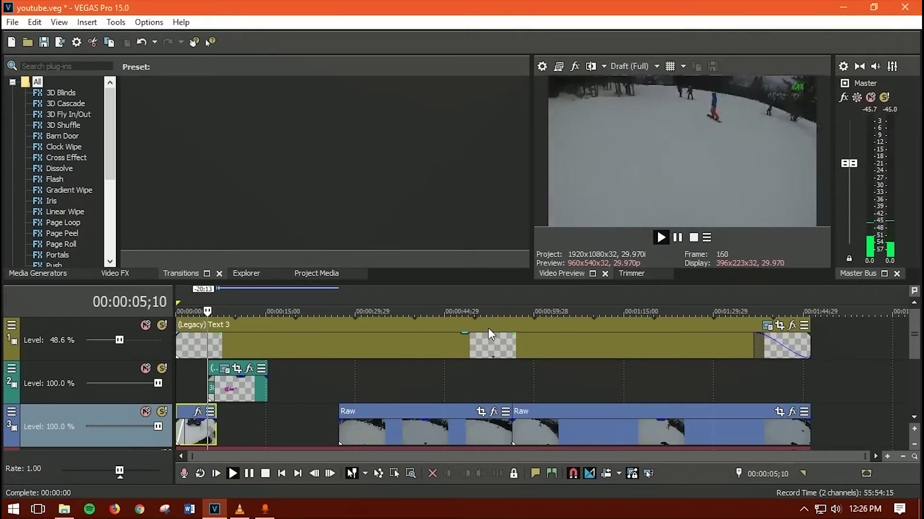
{"action": "key", "text": "space"}
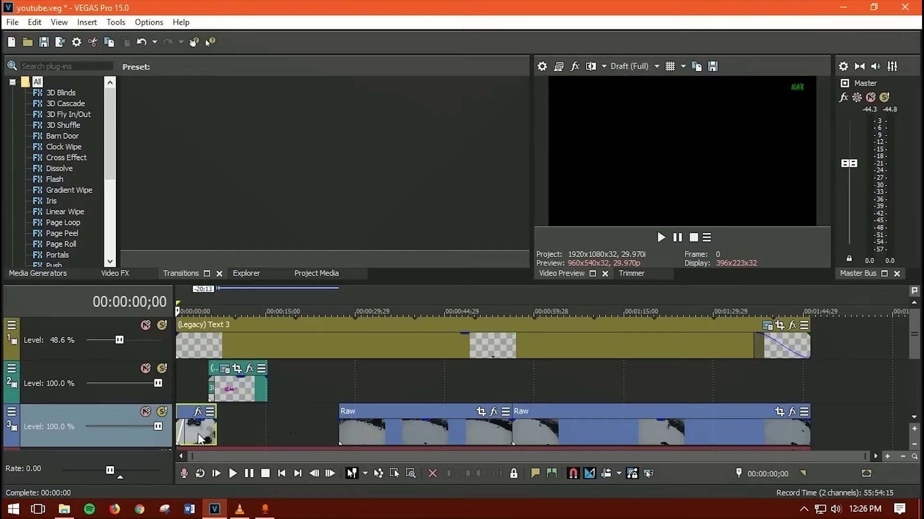
Step: Move the two following Raw clips earlier to close the gaps and extend the end of the last one by about 5 seconds
{"action": "left_click_drag", "start_coordinate": [356, 433], "coordinate": [270, 436]}
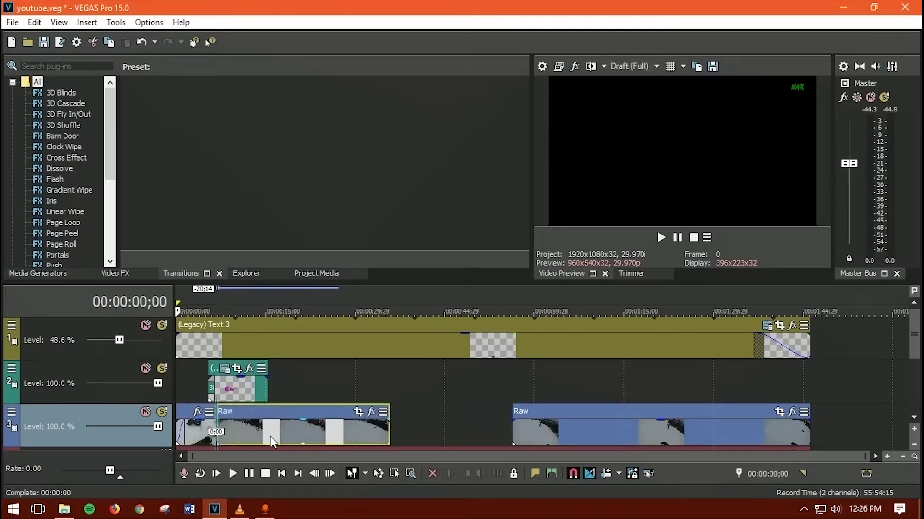
{"action": "left_click_drag", "start_coordinate": [543, 431], "coordinate": [438, 431]}
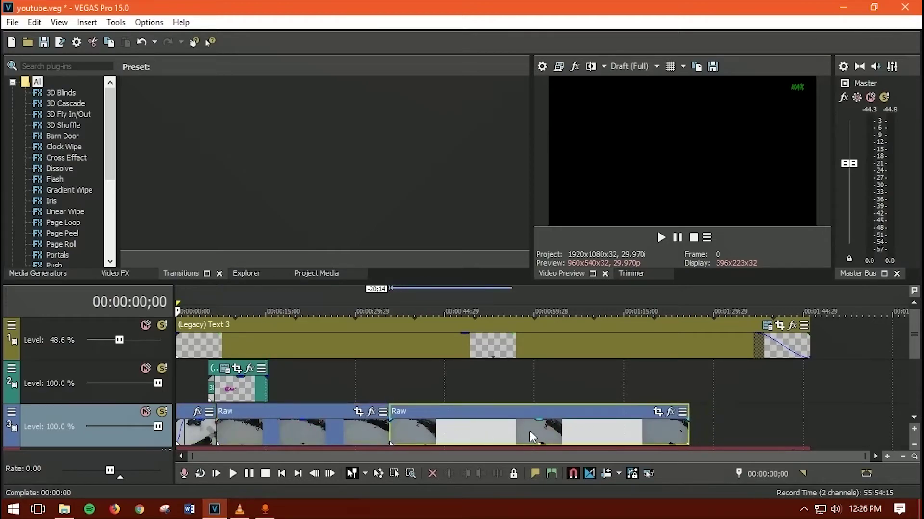
{"action": "left_click_drag", "start_coordinate": [685, 434], "coordinate": [717, 446]}
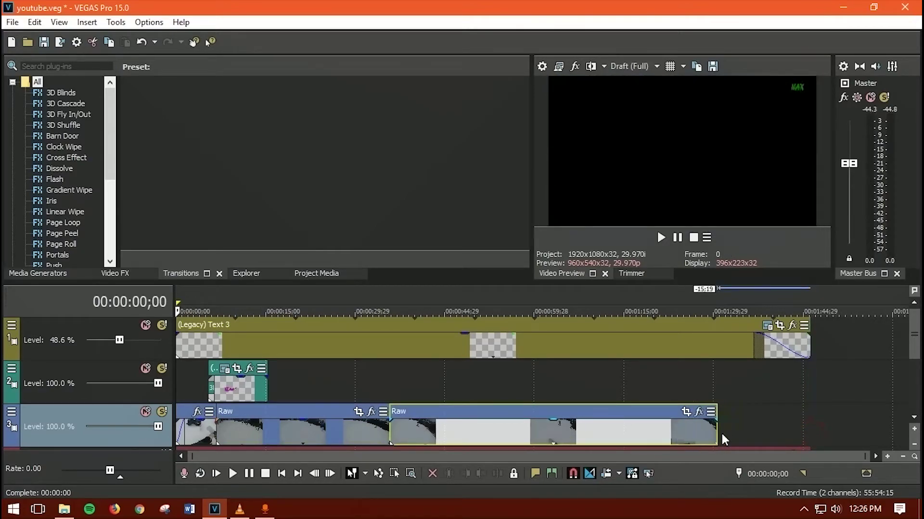
Step: Trim the ends of the long (Legacy) Text 3 event and the music event back to the end of the video
{"action": "left_click_drag", "start_coordinate": [809, 337], "coordinate": [717, 347]}
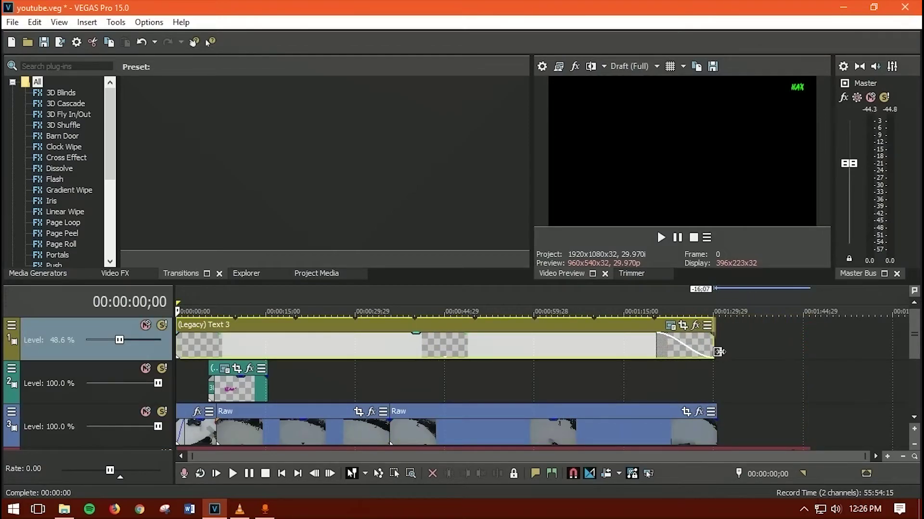
{"action": "scroll", "coordinate": [890, 345], "scroll_direction": "down", "scroll_amount": 2}
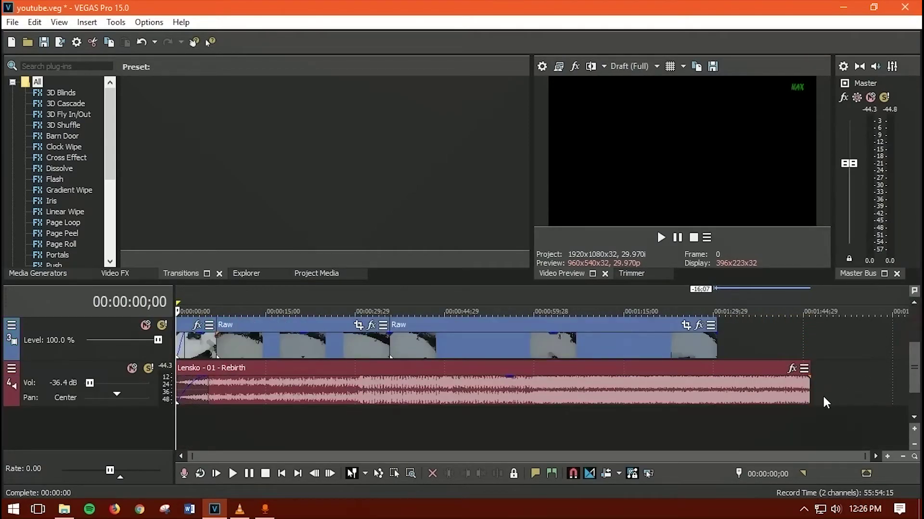
{"action": "left_click_drag", "start_coordinate": [808, 396], "coordinate": [715, 396]}
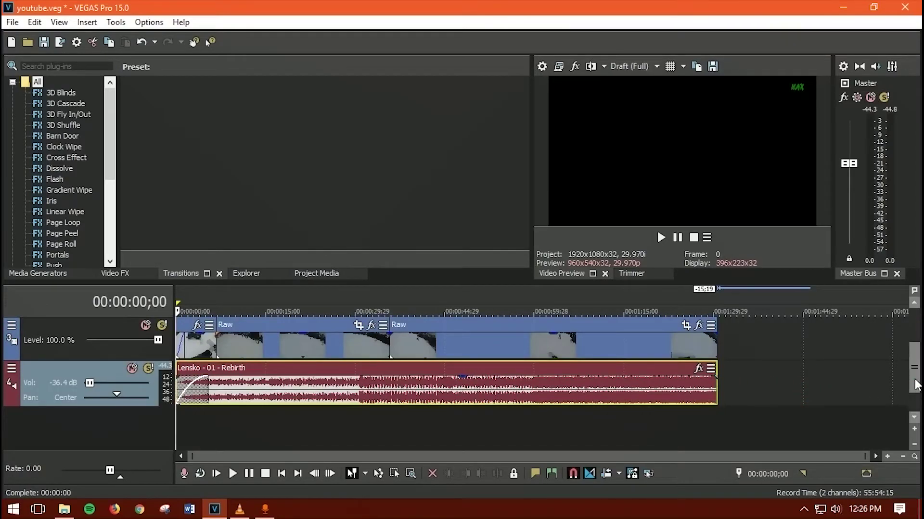
{"action": "scroll", "coordinate": [914, 354], "scroll_direction": "up", "scroll_amount": 2}
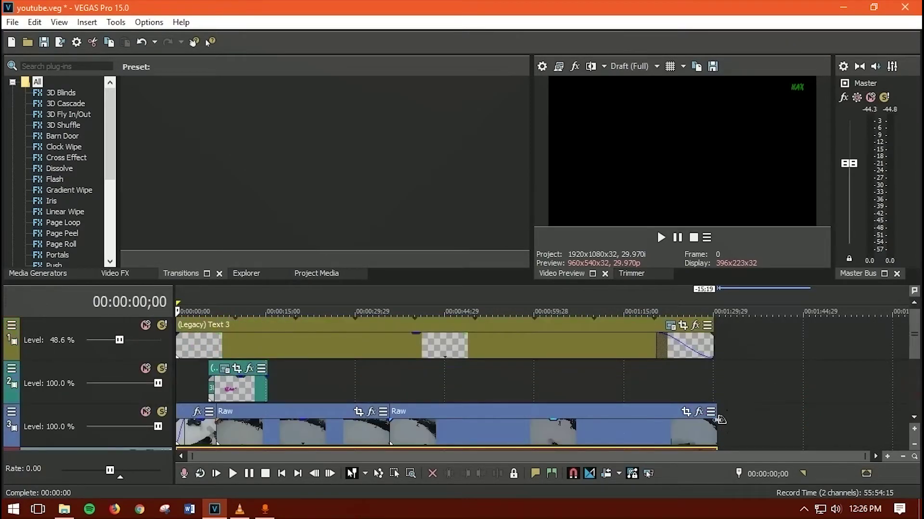
Step: Add a fade-out of about 8 seconds to the end of the last Raw clip and play the ending to check it
{"action": "left_click_drag", "start_coordinate": [720, 419], "coordinate": [670, 427]}
{"action": "left_click", "coordinate": [663, 425]}
{"action": "key", "text": "space"}
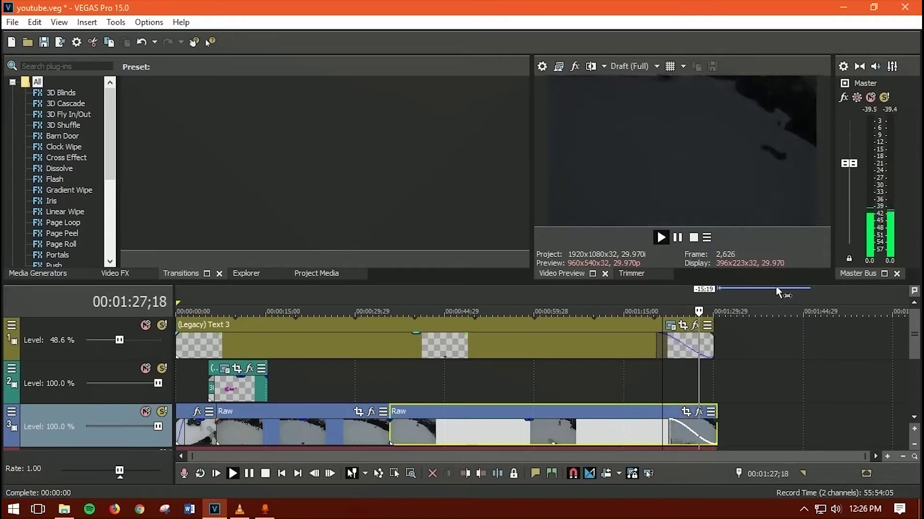
{"action": "key", "text": "space"}
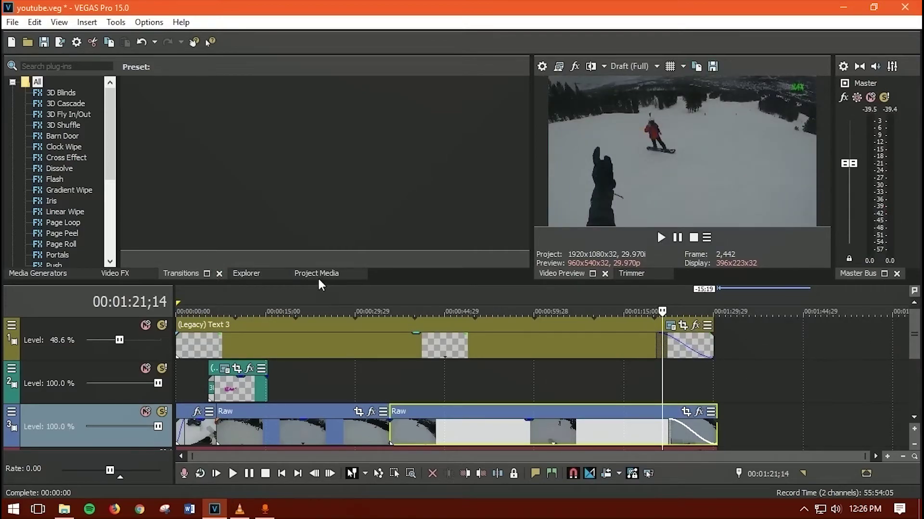
Step: Add a (Legacy) Text event on track 2 near the end of the video, reading "thank you for watching"
{"action": "left_click", "coordinate": [45, 275]}
{"action": "left_click_drag", "start_coordinate": [58, 193], "coordinate": [105, 188]}
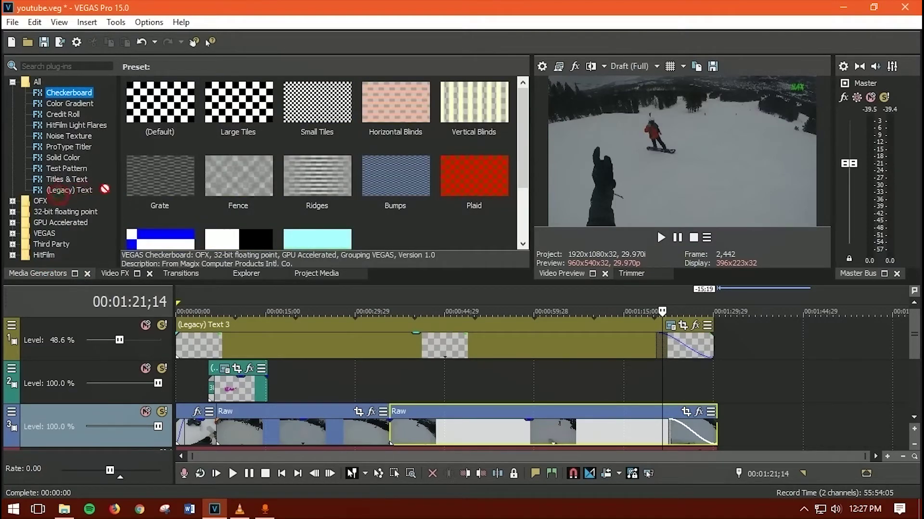
{"action": "left_click_drag", "start_coordinate": [649, 393], "coordinate": [641, 395]}
{"action": "left_click", "coordinate": [318, 224]}
{"action": "key", "text": "ctrl+a"}
{"action": "type", "text": "thank y"}
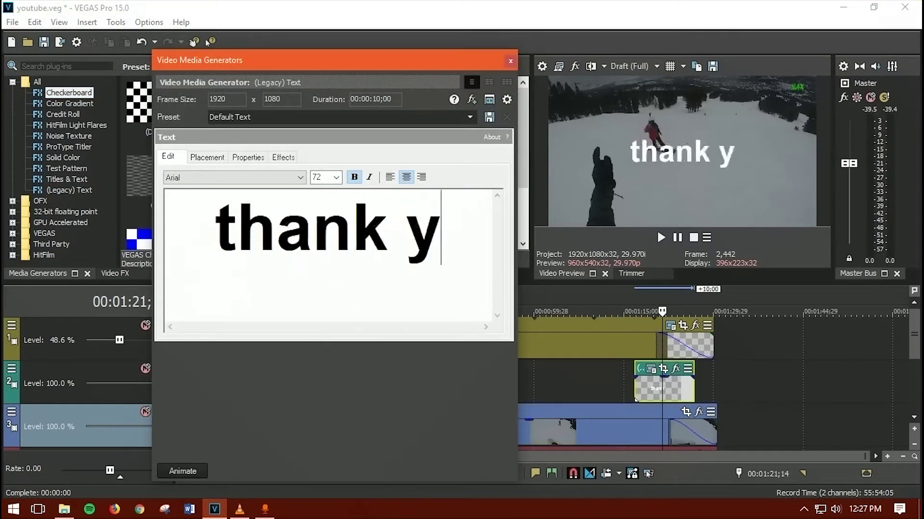
{"action": "type", "text": "ou for watching"}
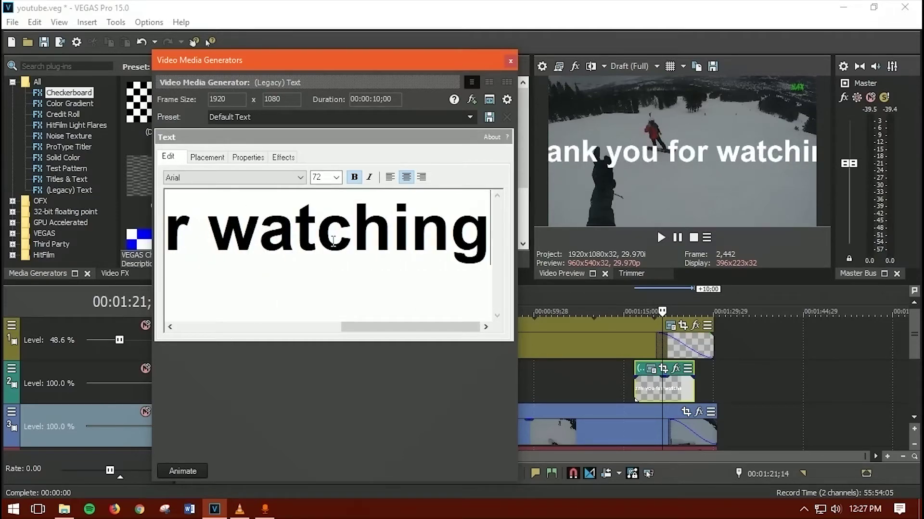
Step: Set the font size of the whole closing text to 36
{"action": "key", "text": "ctrl+a"}
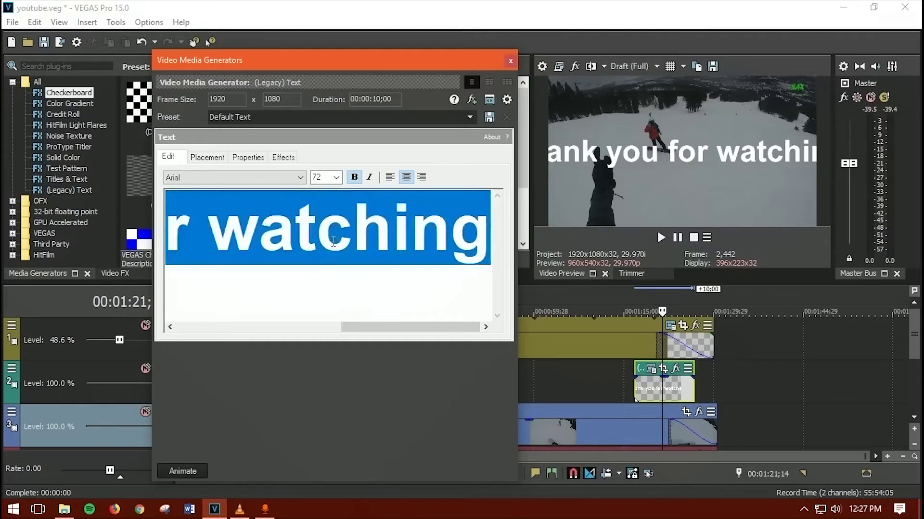
{"action": "left_click", "coordinate": [336, 178]}
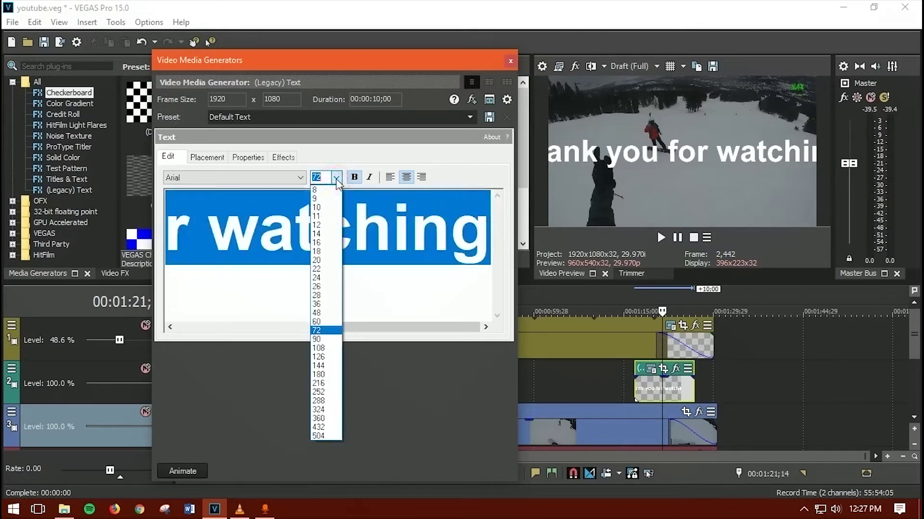
{"action": "left_click", "coordinate": [326, 304]}
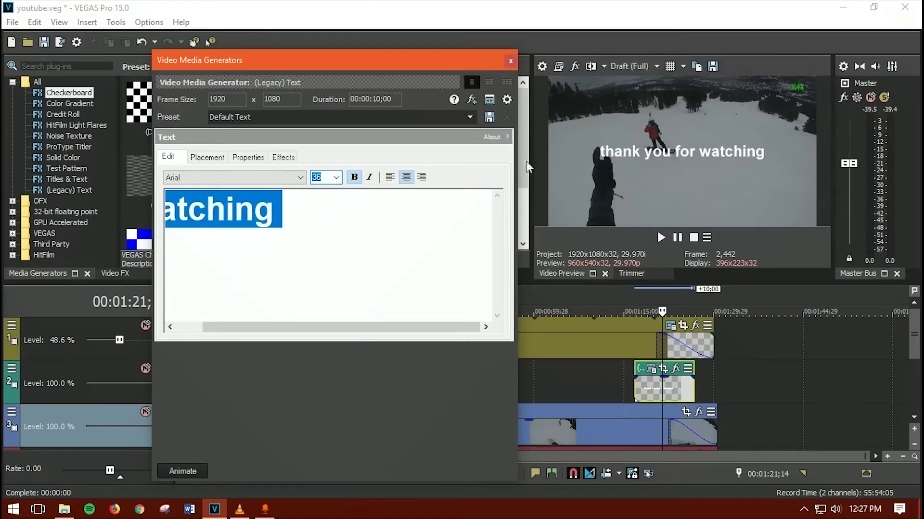
Step: Capitalise the first letter of the closing text and break it into three lines: "Thank", "you for", "watching"
{"action": "left_click_drag", "start_coordinate": [306, 328], "coordinate": [279, 327]}
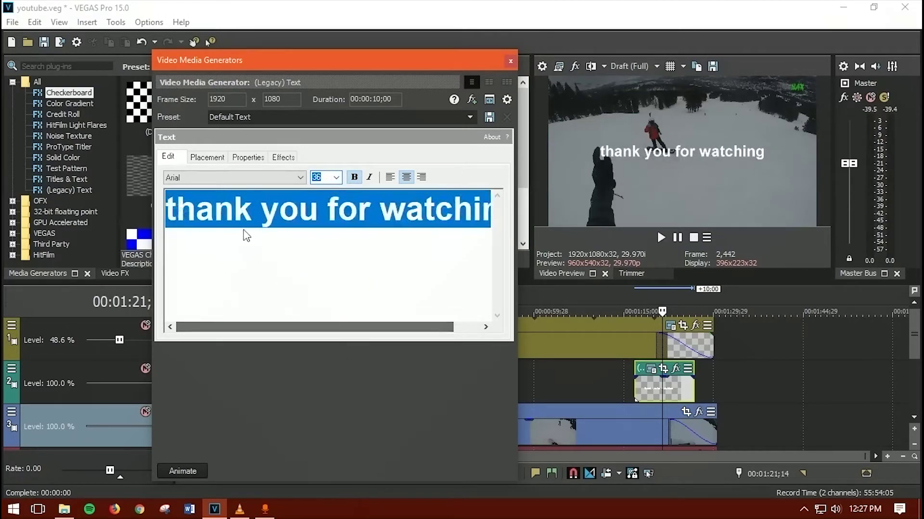
{"action": "left_click", "coordinate": [176, 211]}
{"action": "key", "text": "BackSpace"}
{"action": "type", "text": "T"}
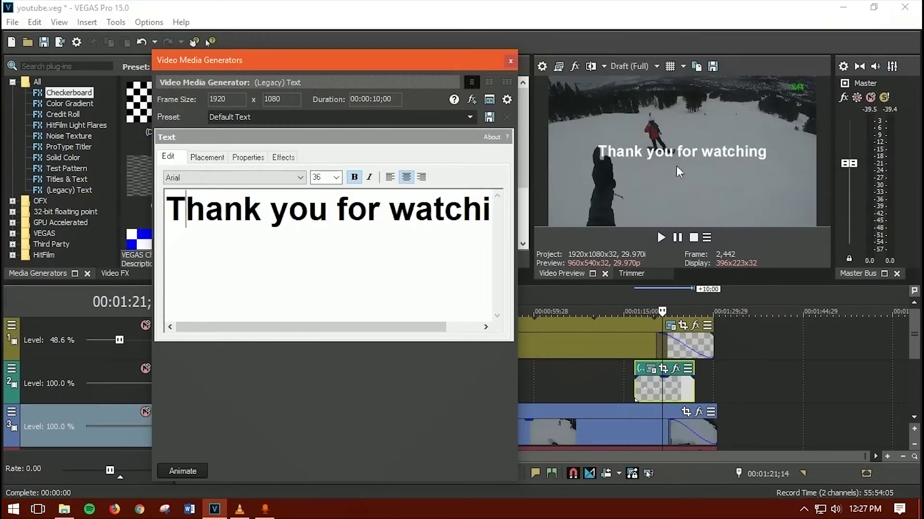
{"action": "left_click", "coordinate": [270, 211]}
{"action": "key", "text": "Return"}
{"action": "left_click", "coordinate": [317, 247]}
{"action": "key", "text": "Return"}
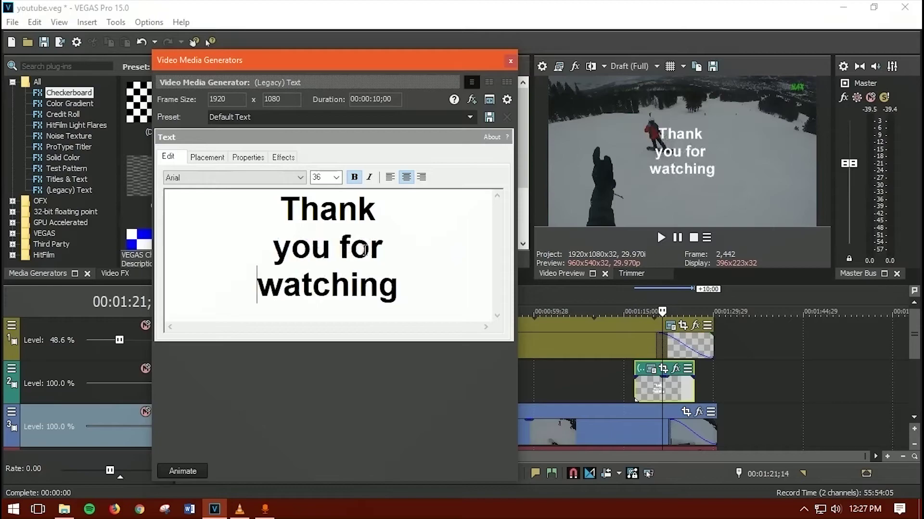
Step: Set the font size of the closing text to 72 and check its placement in the frame
{"action": "left_click", "coordinate": [335, 178]}
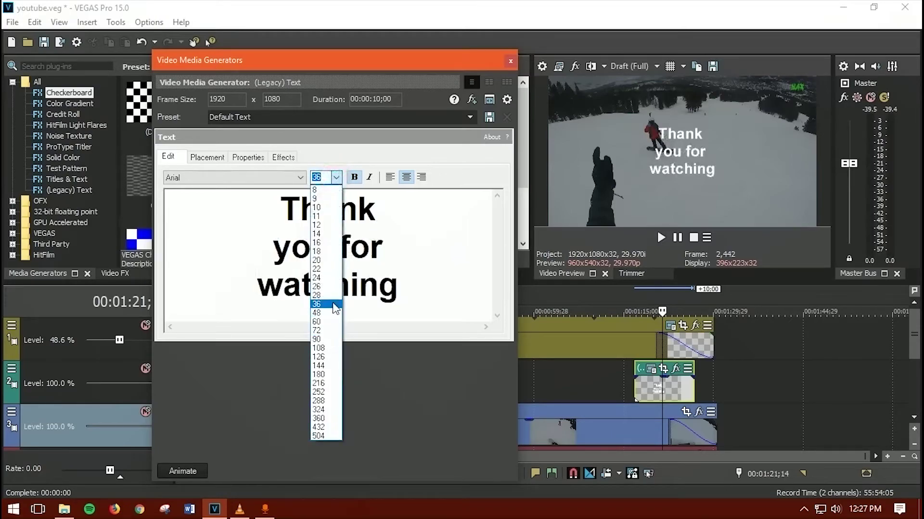
{"action": "left_click", "coordinate": [326, 331]}
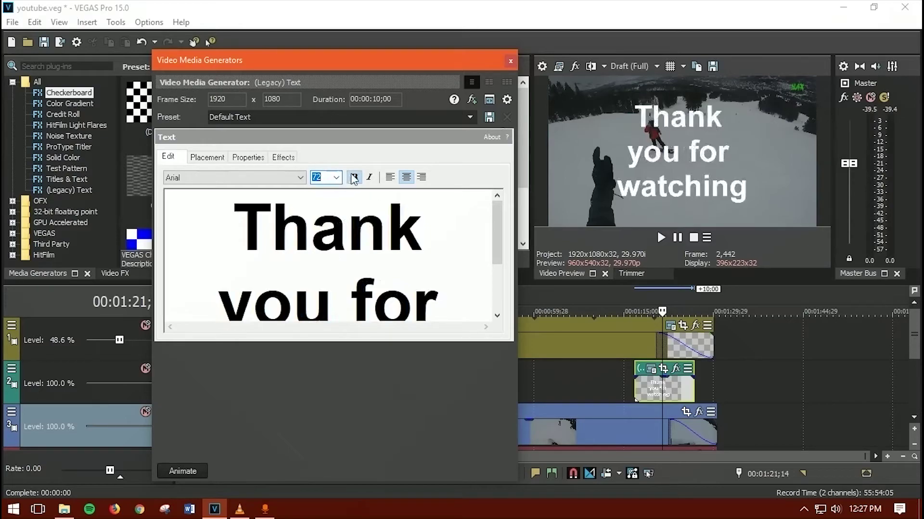
{"action": "left_click", "coordinate": [207, 158]}
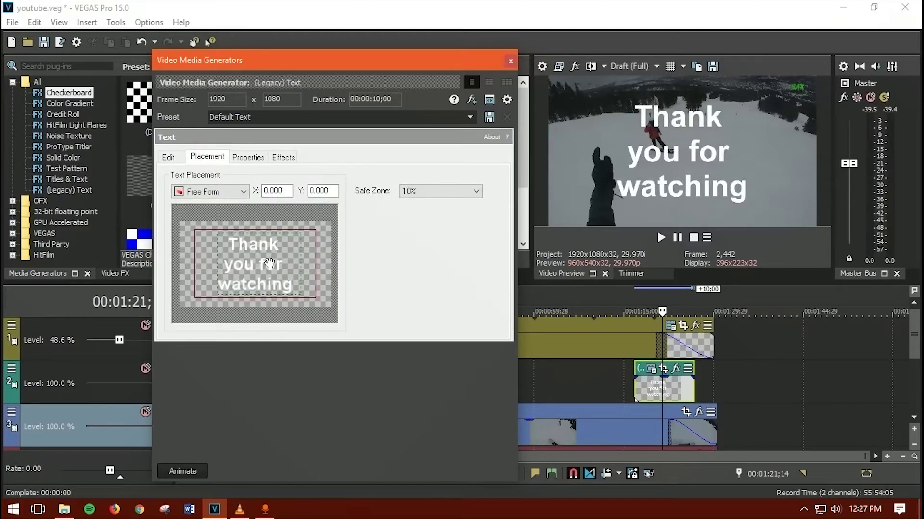
Step: Try other colours for the closing text and return it to white
{"action": "left_click", "coordinate": [263, 159]}
{"action": "left_click", "coordinate": [238, 233]}
{"action": "left_click", "coordinate": [293, 243]}
{"action": "left_click", "coordinate": [206, 242]}
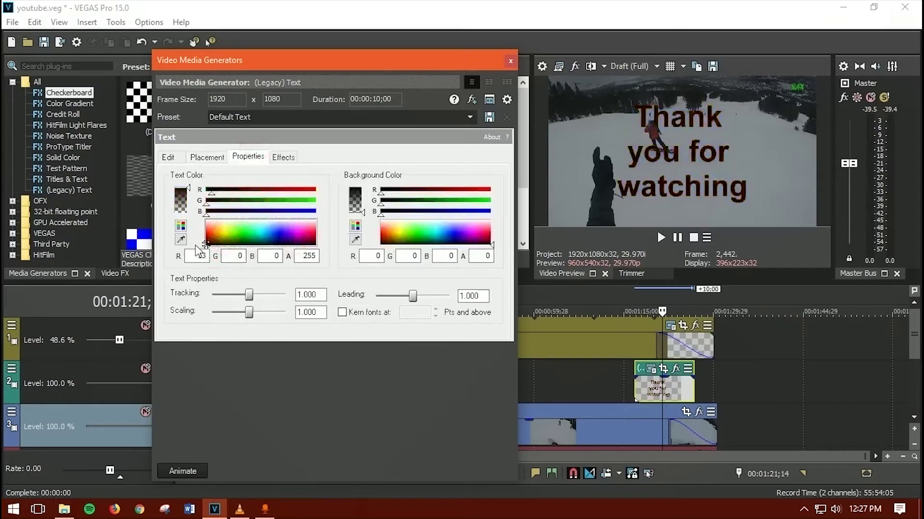
{"action": "left_click", "coordinate": [205, 219]}
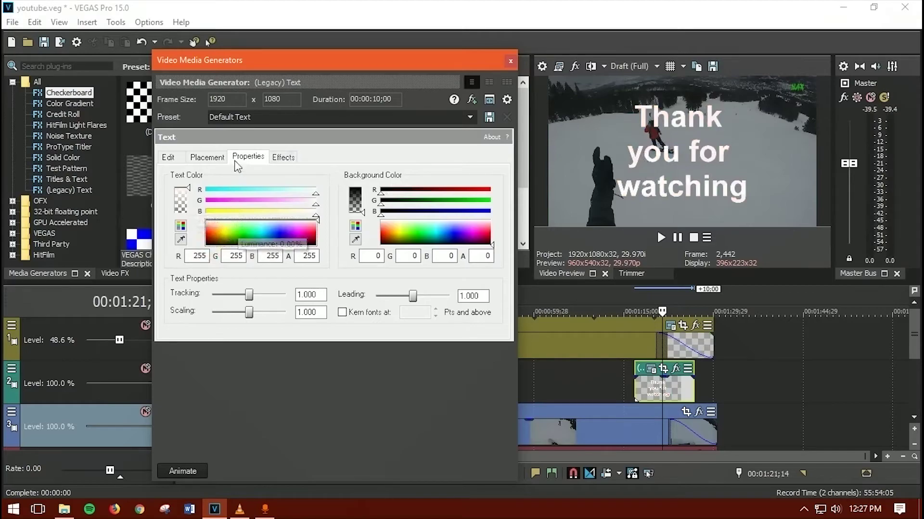
Step: Add a drop shadow to the closing text and close the text generator settings
{"action": "left_click", "coordinate": [284, 157]}
{"action": "left_click", "coordinate": [176, 258]}
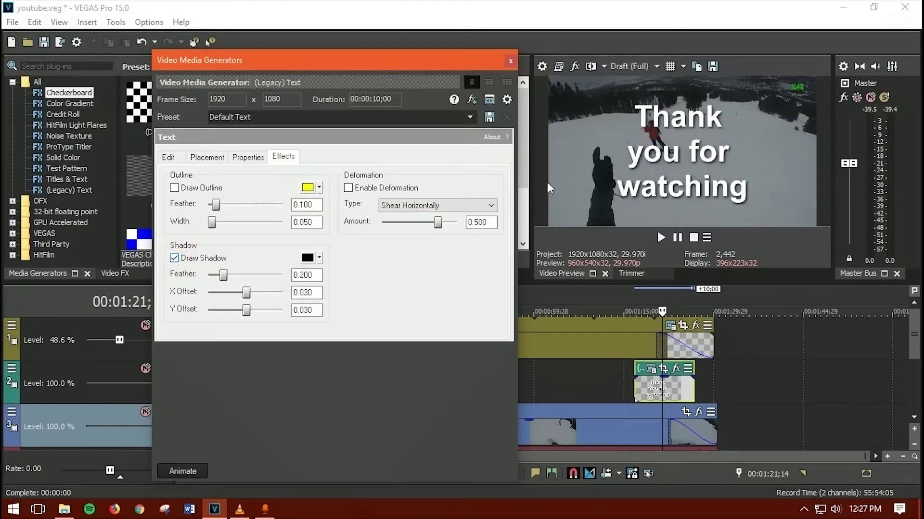
{"action": "left_click", "coordinate": [511, 61]}
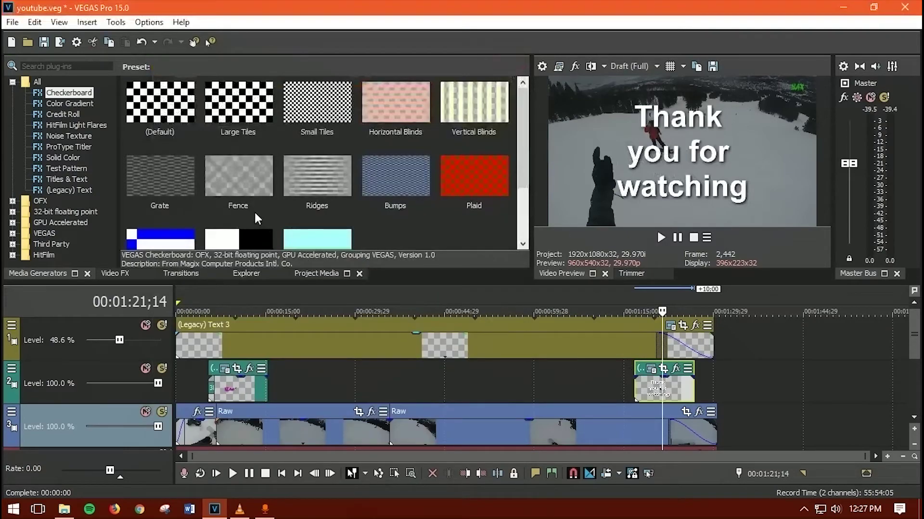
Step: Apply the 3D Cascade Top to Bottom transition to the start of the closing text event on track 2
{"action": "left_click", "coordinate": [186, 275]}
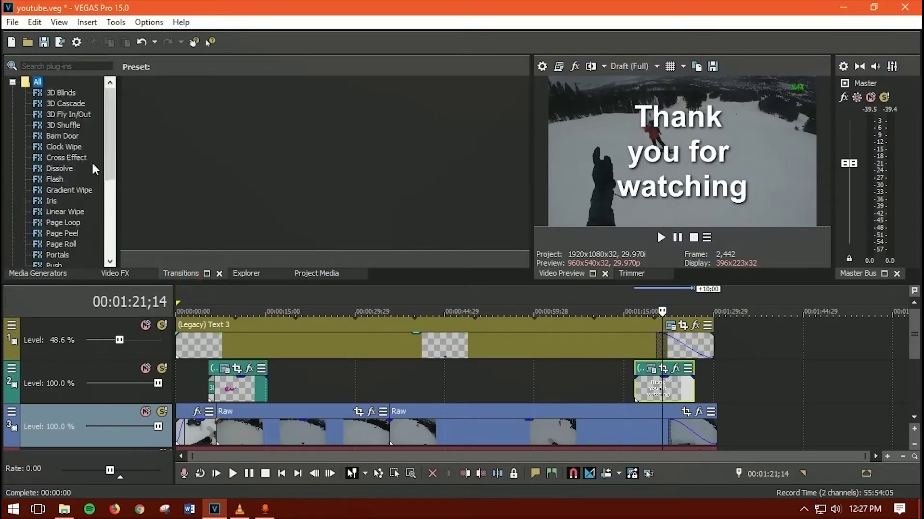
{"action": "left_click", "coordinate": [71, 113]}
{"action": "key", "text": "Up"}
{"action": "left_click_drag", "start_coordinate": [151, 99], "coordinate": [636, 380]}
Step: Play the video from 00:01:14;06 to its end and add a fade-out of about 3 seconds to the closing text event
{"action": "left_click", "coordinate": [415, 160]}
{"action": "left_click", "coordinate": [443, 373]}
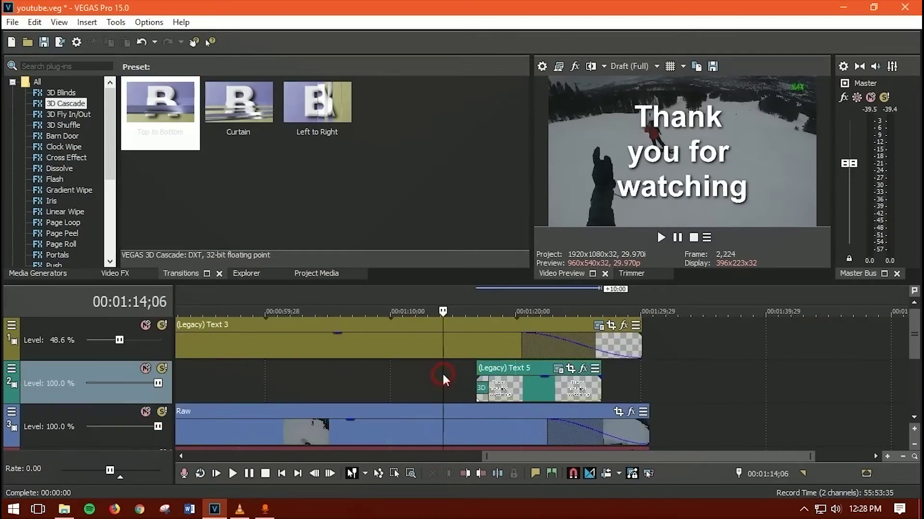
{"action": "key", "text": "space"}
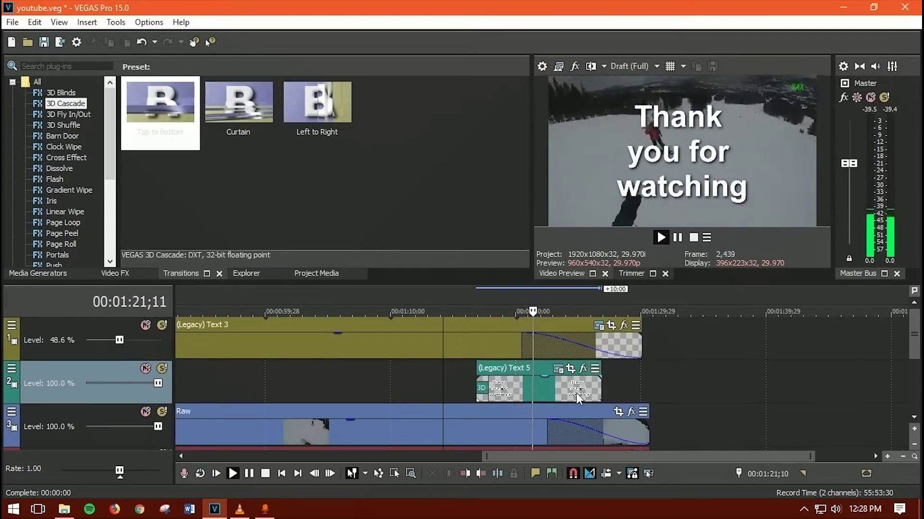
{"action": "left_click", "coordinate": [569, 379]}
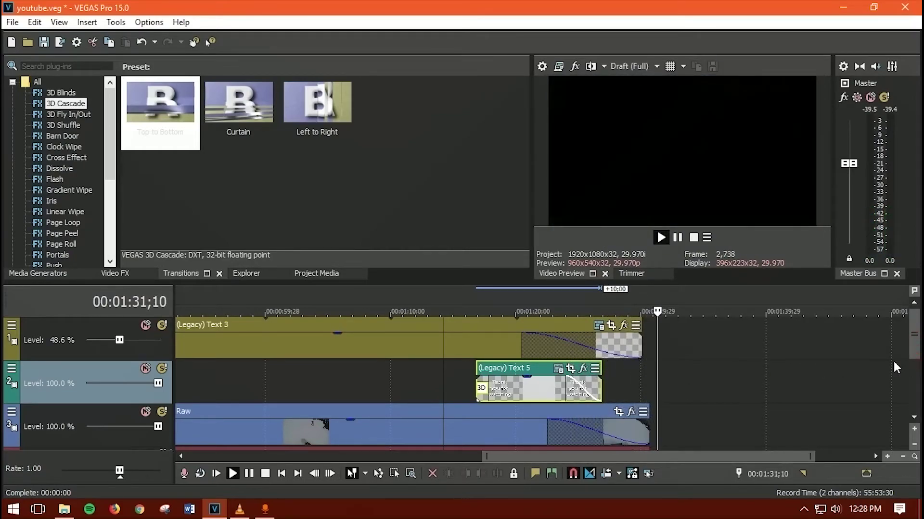
{"action": "key", "text": "space"}
Step: Reduce the height of all tracks and set the loop region to span the whole project, 00:00:00;00 to 00:01:30;20
{"action": "key", "text": "ctrl+shift+Up"}
{"action": "scroll", "coordinate": [661, 394], "scroll_direction": "down", "scroll_amount": 3}
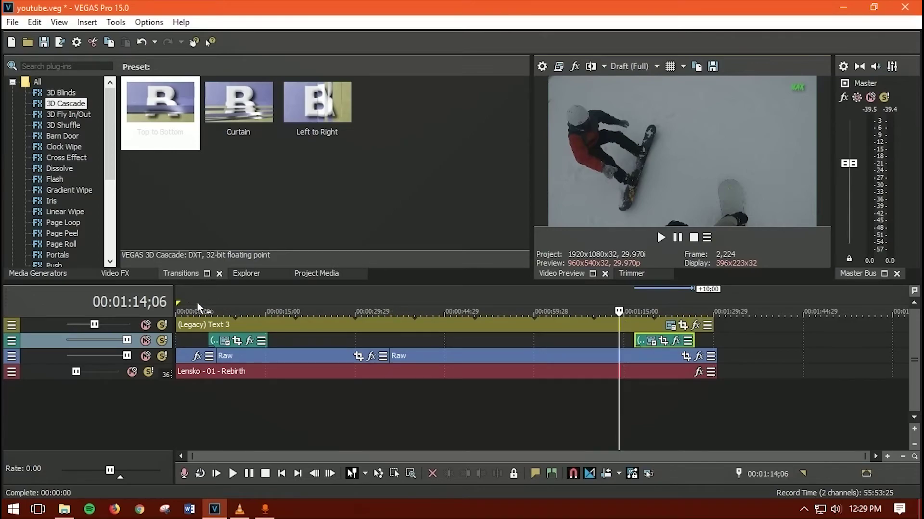
{"action": "double_click", "coordinate": [311, 303]}
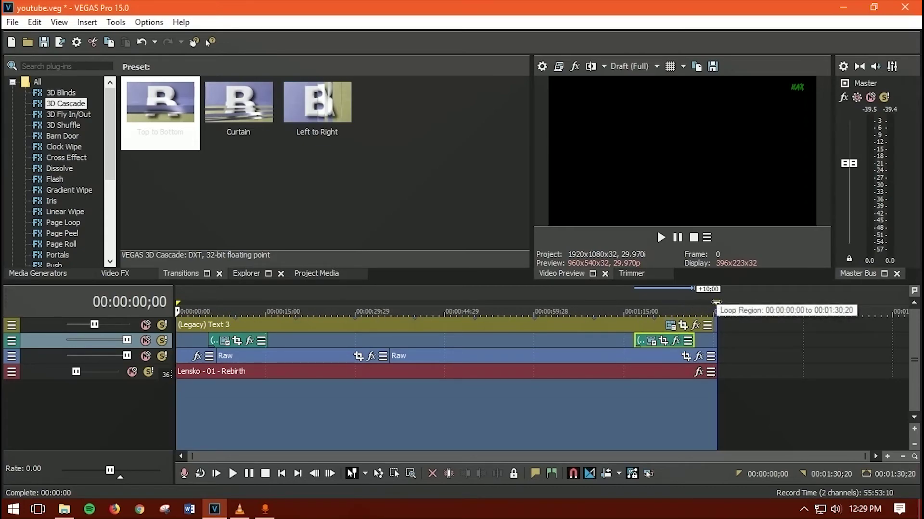
Step: Try ending the loop region at 00:00:59;14 and at 00:01:59;16, and reset it to the whole project
{"action": "left_click_drag", "start_coordinate": [715, 302], "coordinate": [531, 305]}
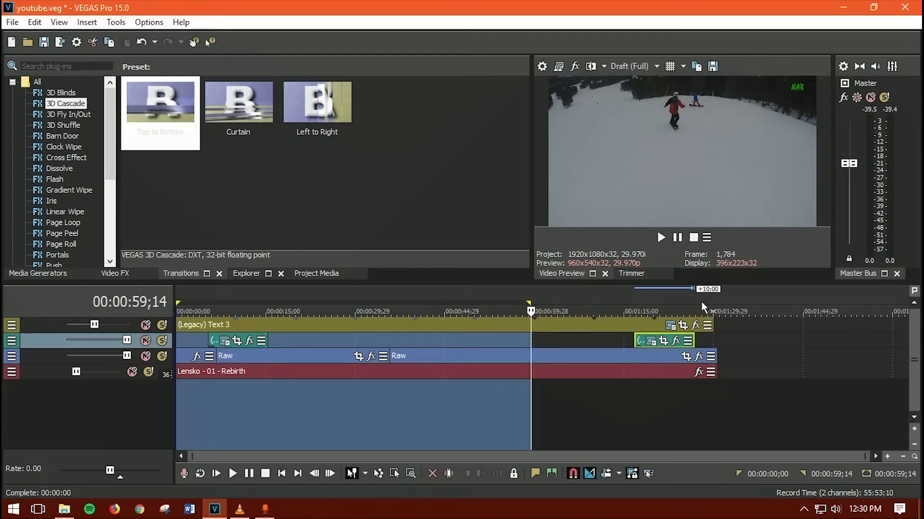
{"action": "double_click", "coordinate": [568, 304]}
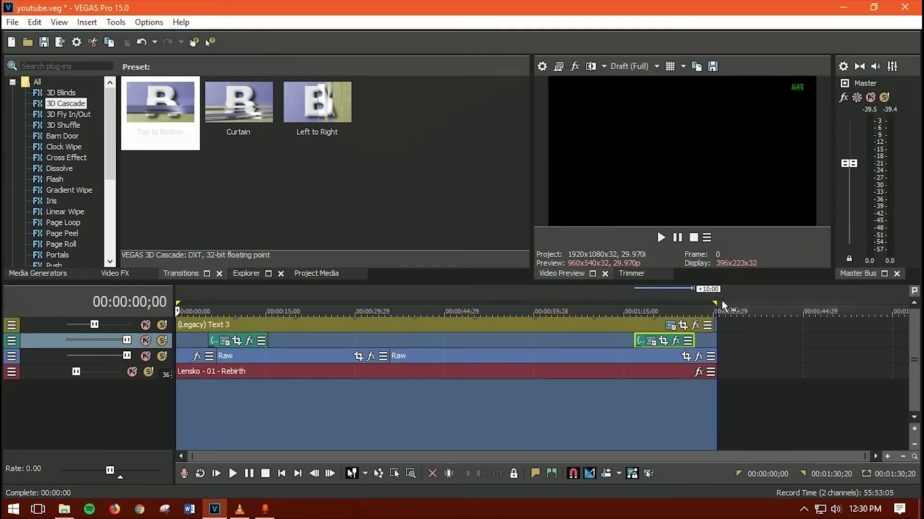
{"action": "left_click_drag", "start_coordinate": [715, 304], "coordinate": [888, 309]}
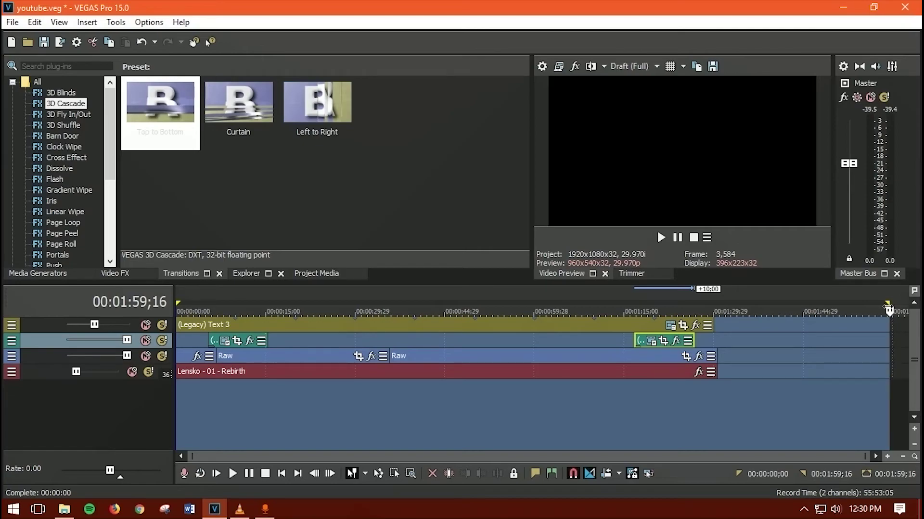
{"action": "left_click", "coordinate": [550, 301]}
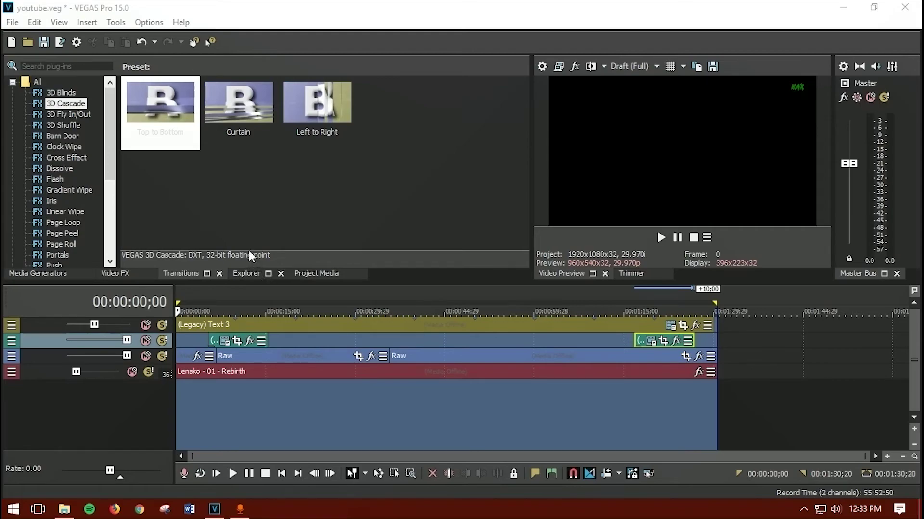
Step: Open the render settings and choose the MAGIX AVC/AAC MP4 format with the Internet HD 1080p 29.97 fps (NVidia NVENC) template
{"action": "left_click", "coordinate": [12, 22]}
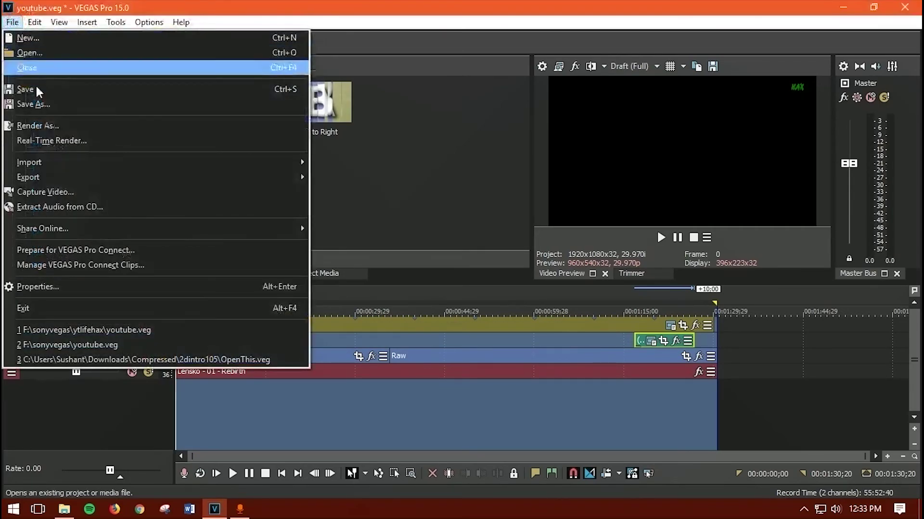
{"action": "left_click", "coordinate": [50, 128]}
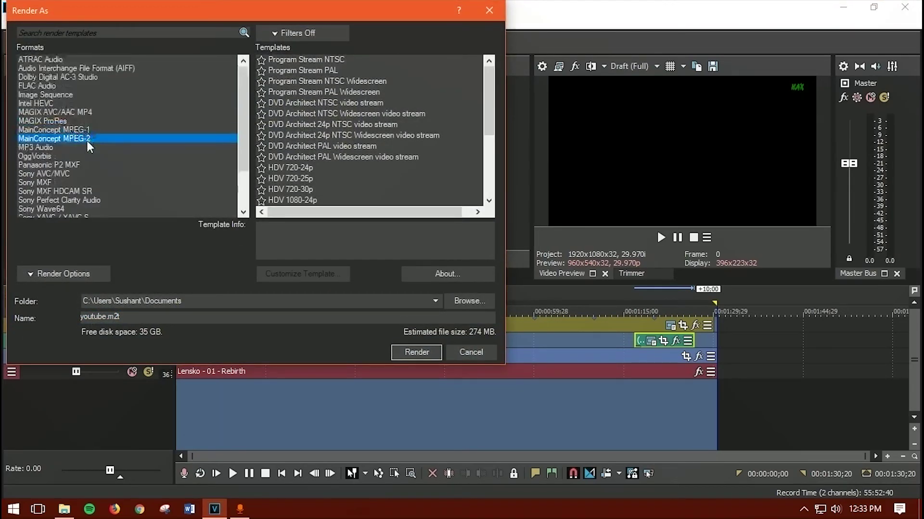
{"action": "left_click", "coordinate": [69, 114]}
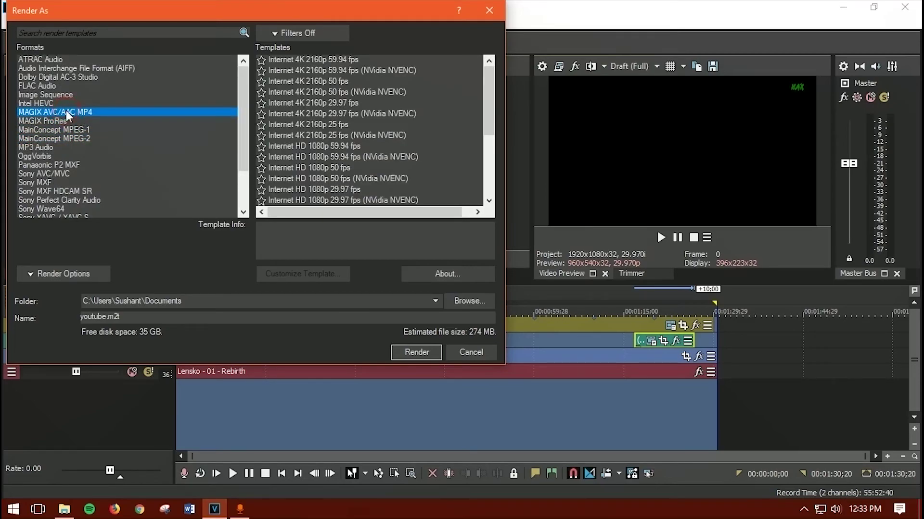
{"action": "scroll", "coordinate": [339, 121], "scroll_direction": "down", "scroll_amount": 4}
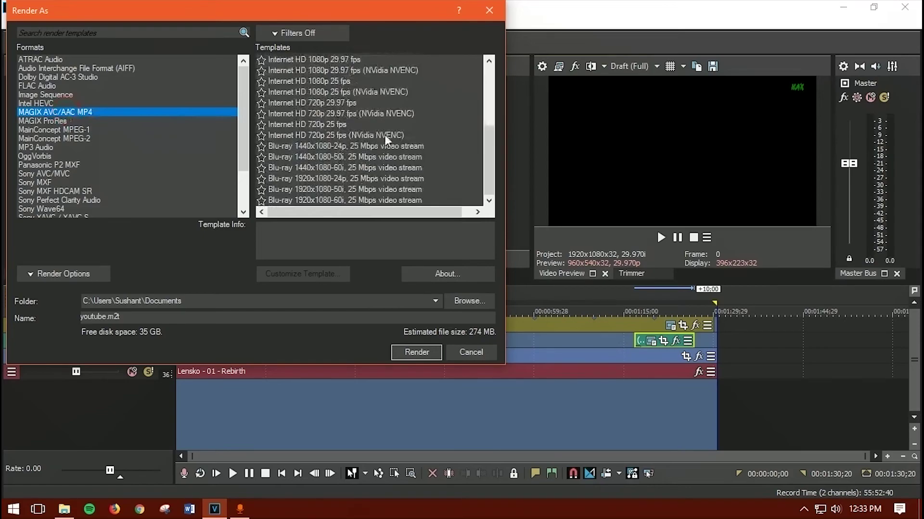
{"action": "scroll", "coordinate": [345, 125], "scroll_direction": "up", "scroll_amount": 4}
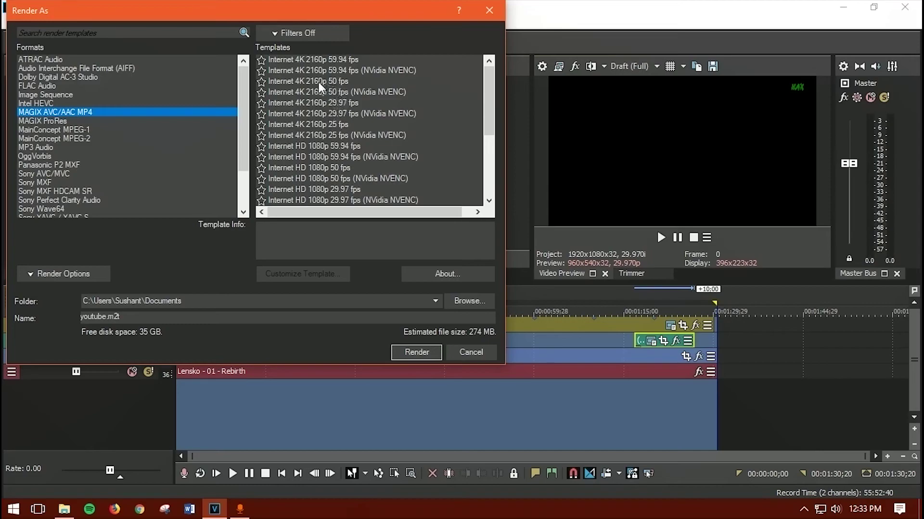
{"action": "scroll", "coordinate": [333, 160], "scroll_direction": "down", "scroll_amount": 3}
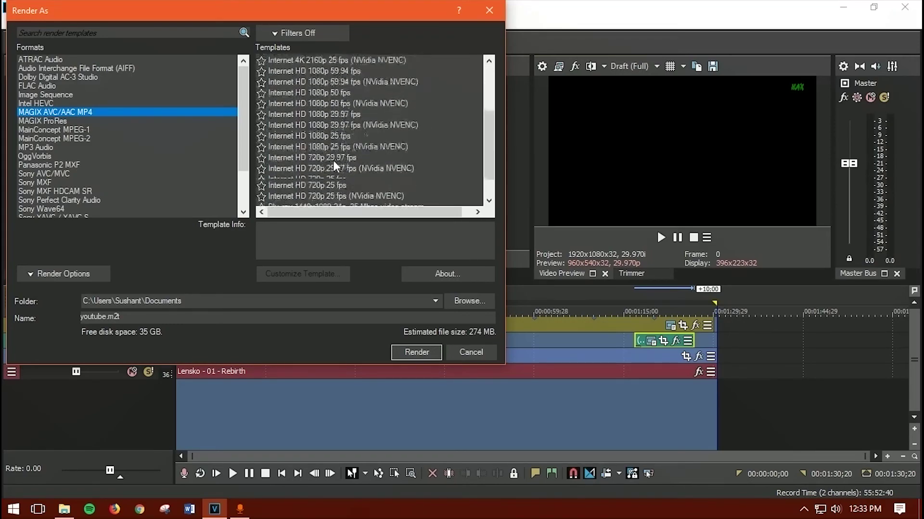
{"action": "left_click", "coordinate": [346, 92]}
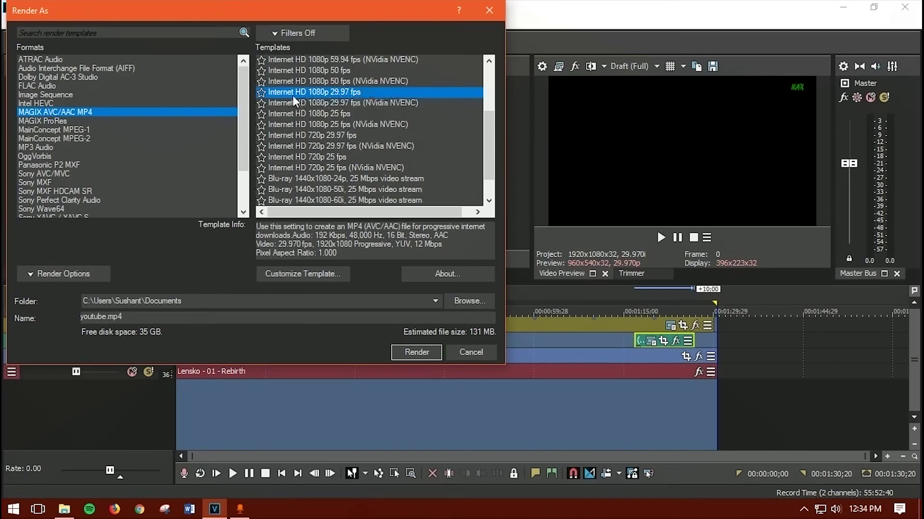
{"action": "scroll", "coordinate": [317, 115], "scroll_direction": "up", "scroll_amount": 1}
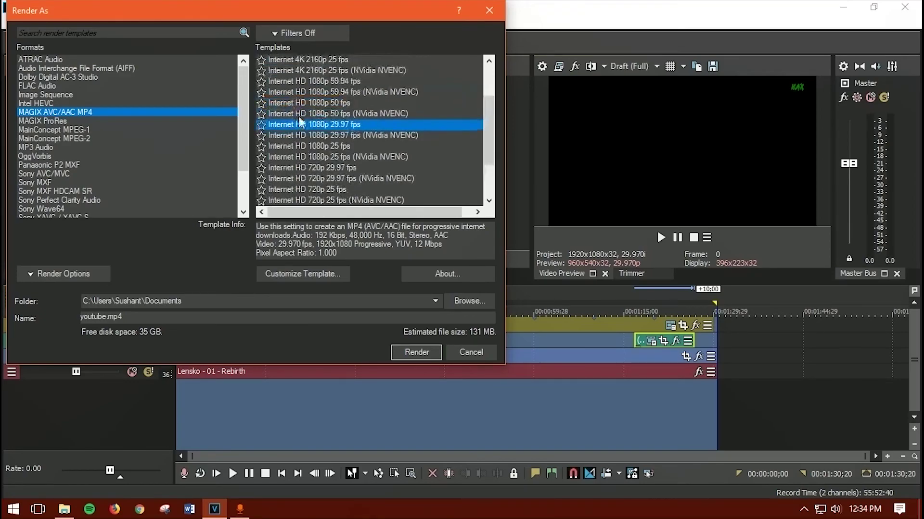
{"action": "left_click", "coordinate": [352, 137]}
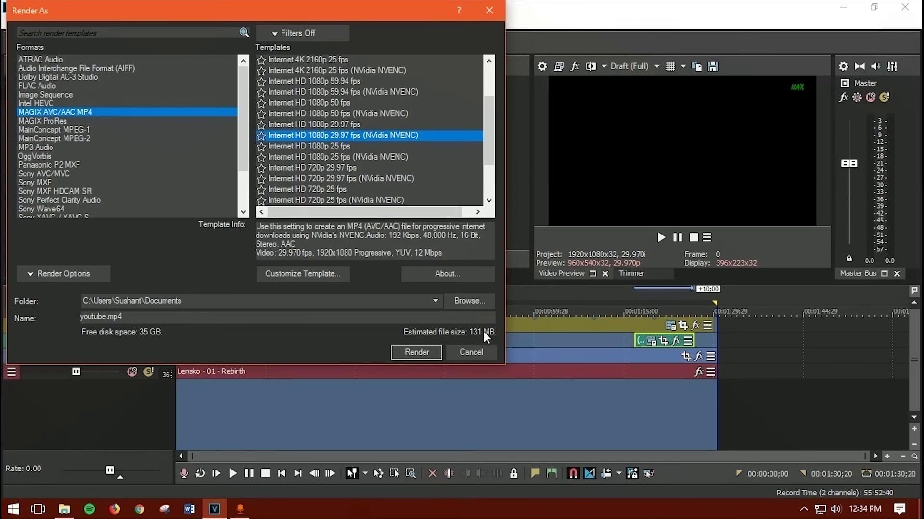
Step: Set the Videos folder as the output location and render the project as youtube.mp4
{"action": "left_click", "coordinate": [469, 301]}
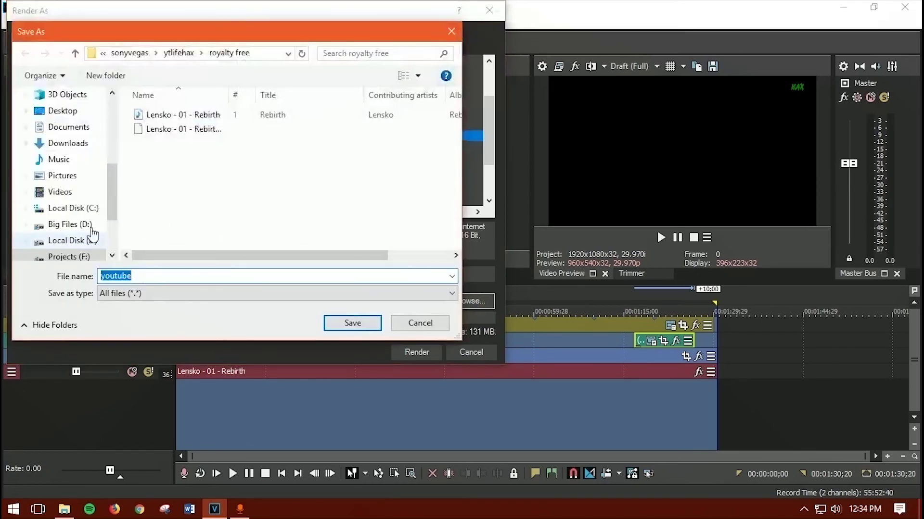
{"action": "left_click", "coordinate": [59, 191]}
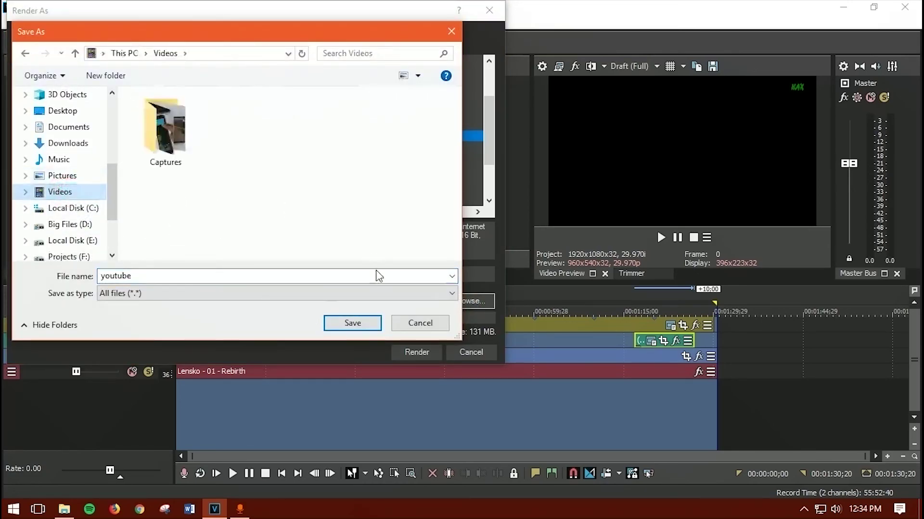
{"action": "left_click", "coordinate": [360, 322]}
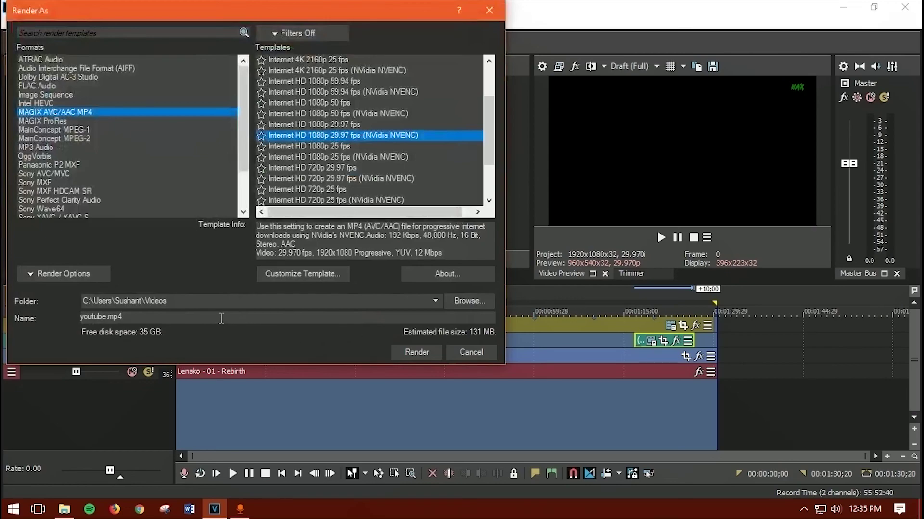
{"action": "left_click", "coordinate": [422, 353]}
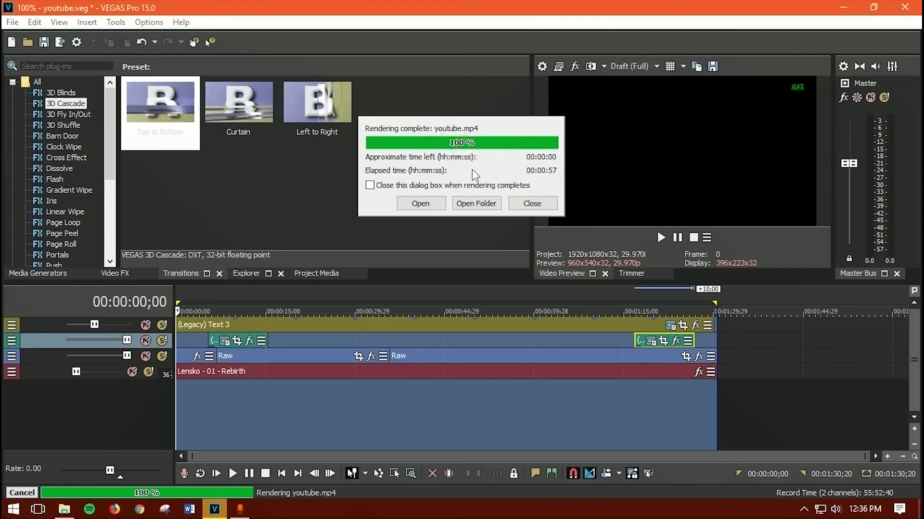
Step: Open the folder of the finished render and play the youtube video in VLC media player
{"action": "left_click", "coordinate": [479, 203]}
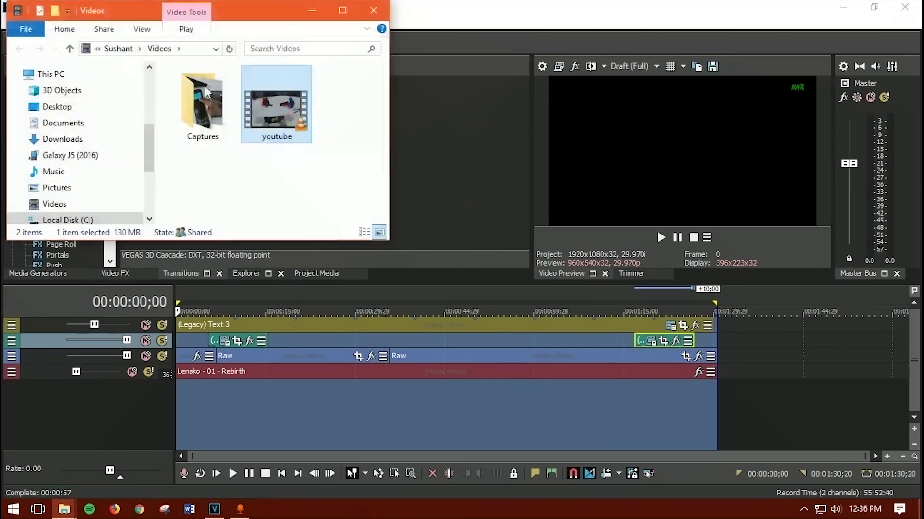
{"action": "left_click_drag", "start_coordinate": [277, 115], "coordinate": [274, 143]}
{"action": "double_click", "coordinate": [279, 117]}
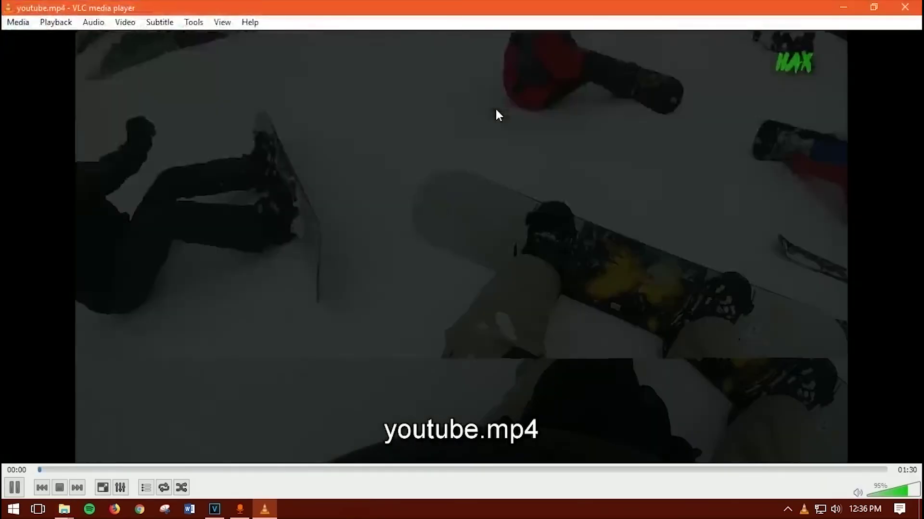
Step: Lower the playback volume to 25% and check the rendered video at its middle and near its end
{"action": "scroll", "coordinate": [568, 217], "scroll_direction": "down", "scroll_amount": 5}
{"action": "scroll", "coordinate": [568, 221], "scroll_direction": "down", "scroll_amount": 9}
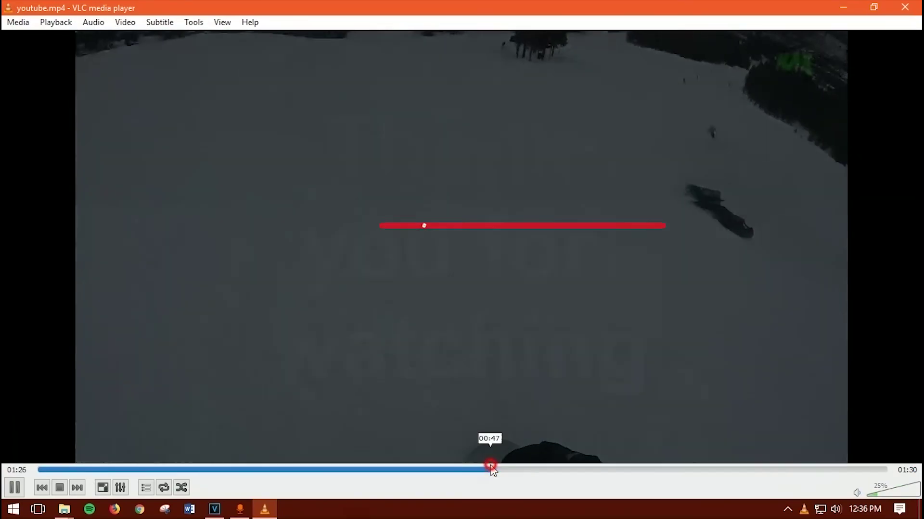
{"action": "left_click", "coordinate": [496, 469]}
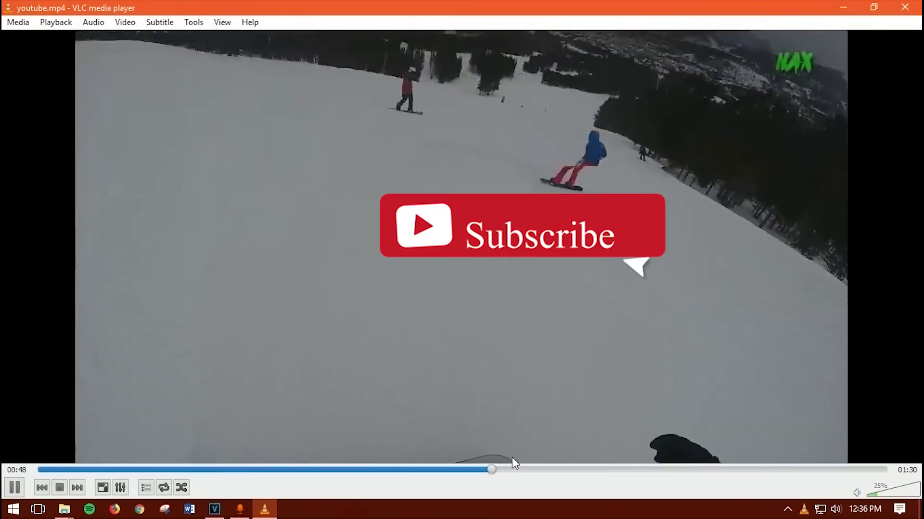
{"action": "left_click", "coordinate": [651, 469]}
{"action": "left_click", "coordinate": [766, 469]}
{"action": "left_click", "coordinate": [806, 469]}
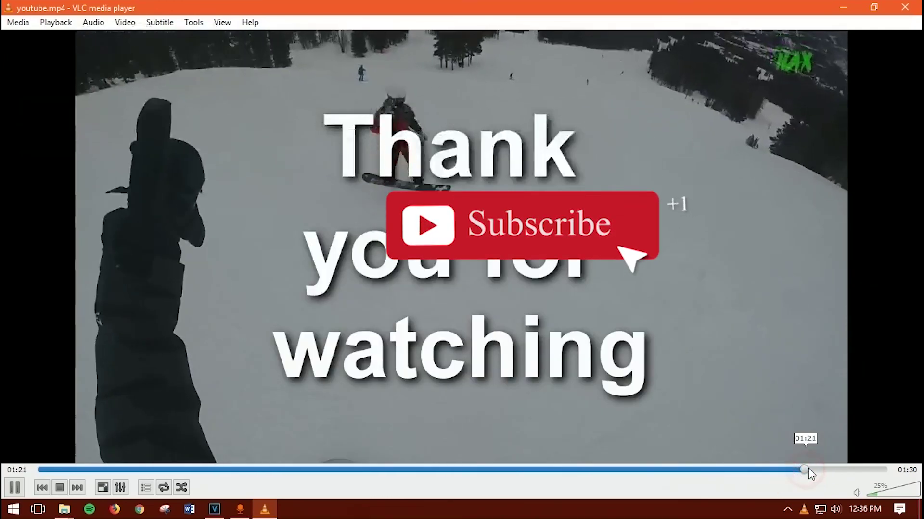